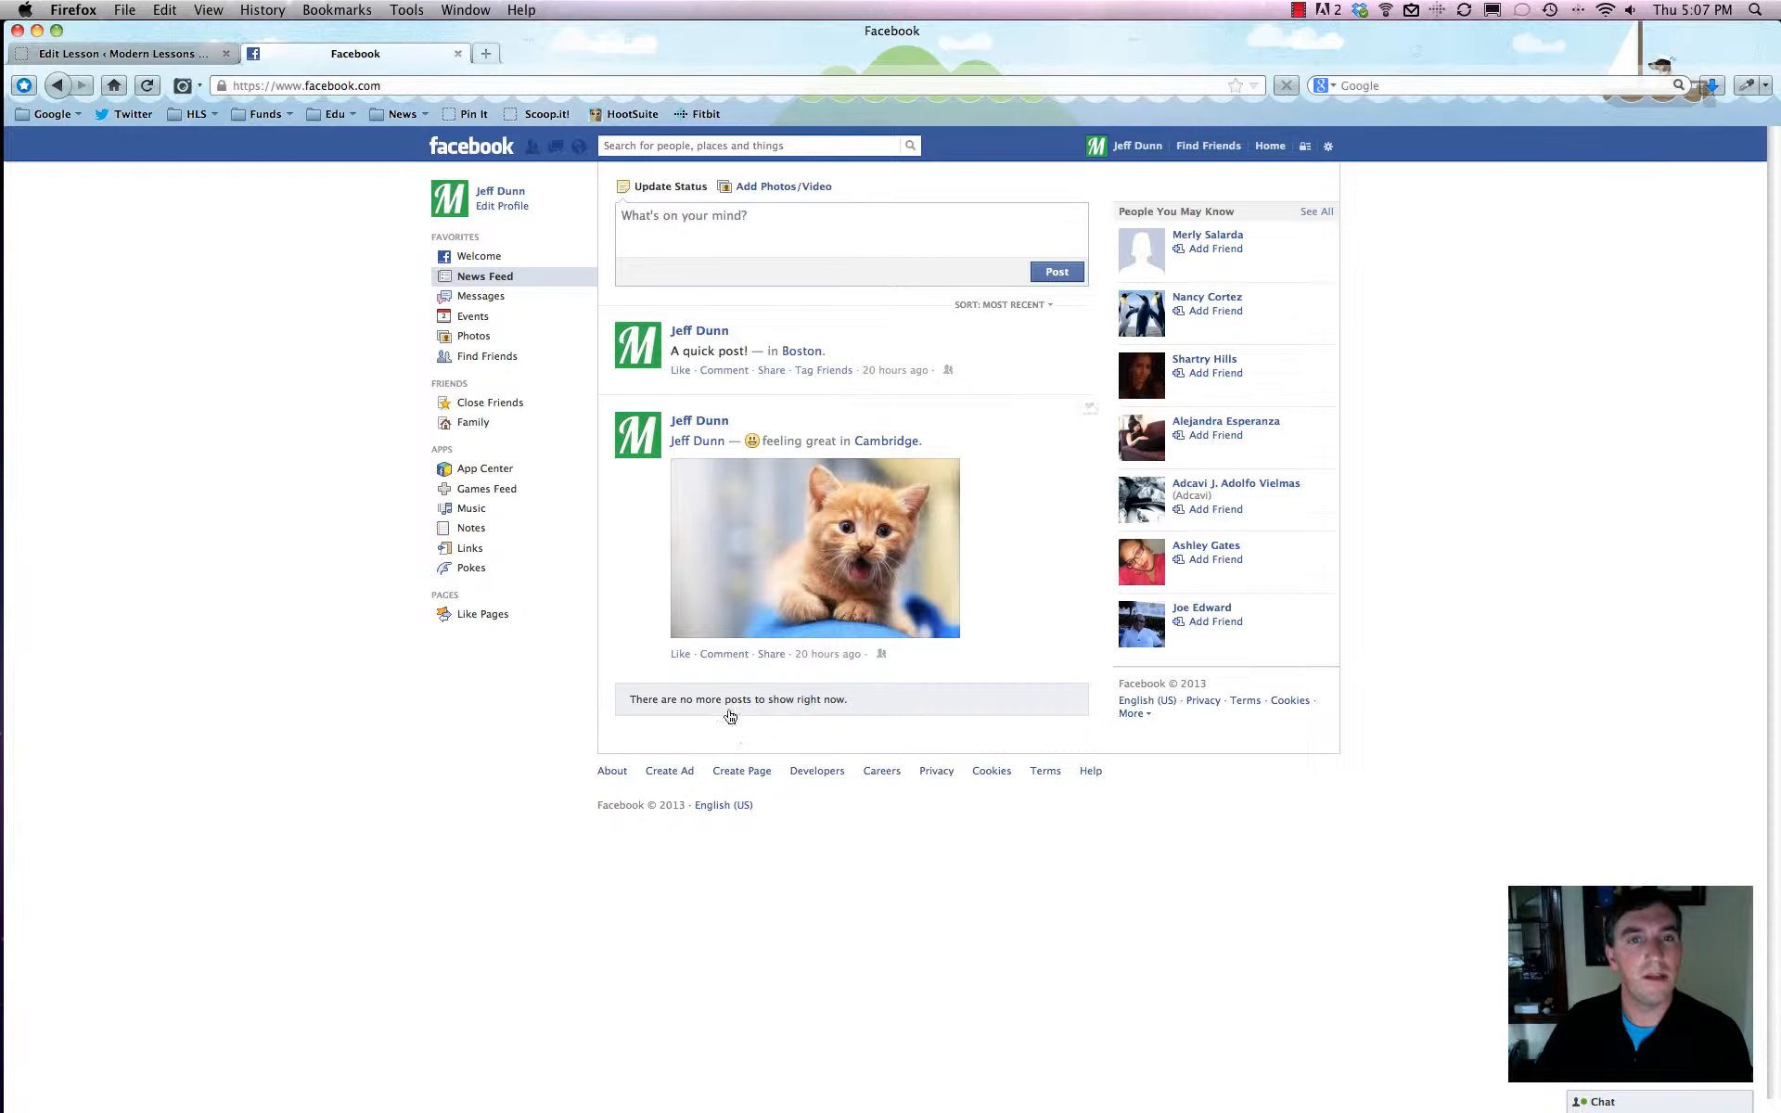
Step: Start creating a Facebook Page of the type Company, Organization or Institution in the Education category
{"action": "left_click", "coordinate": [373, 88]}
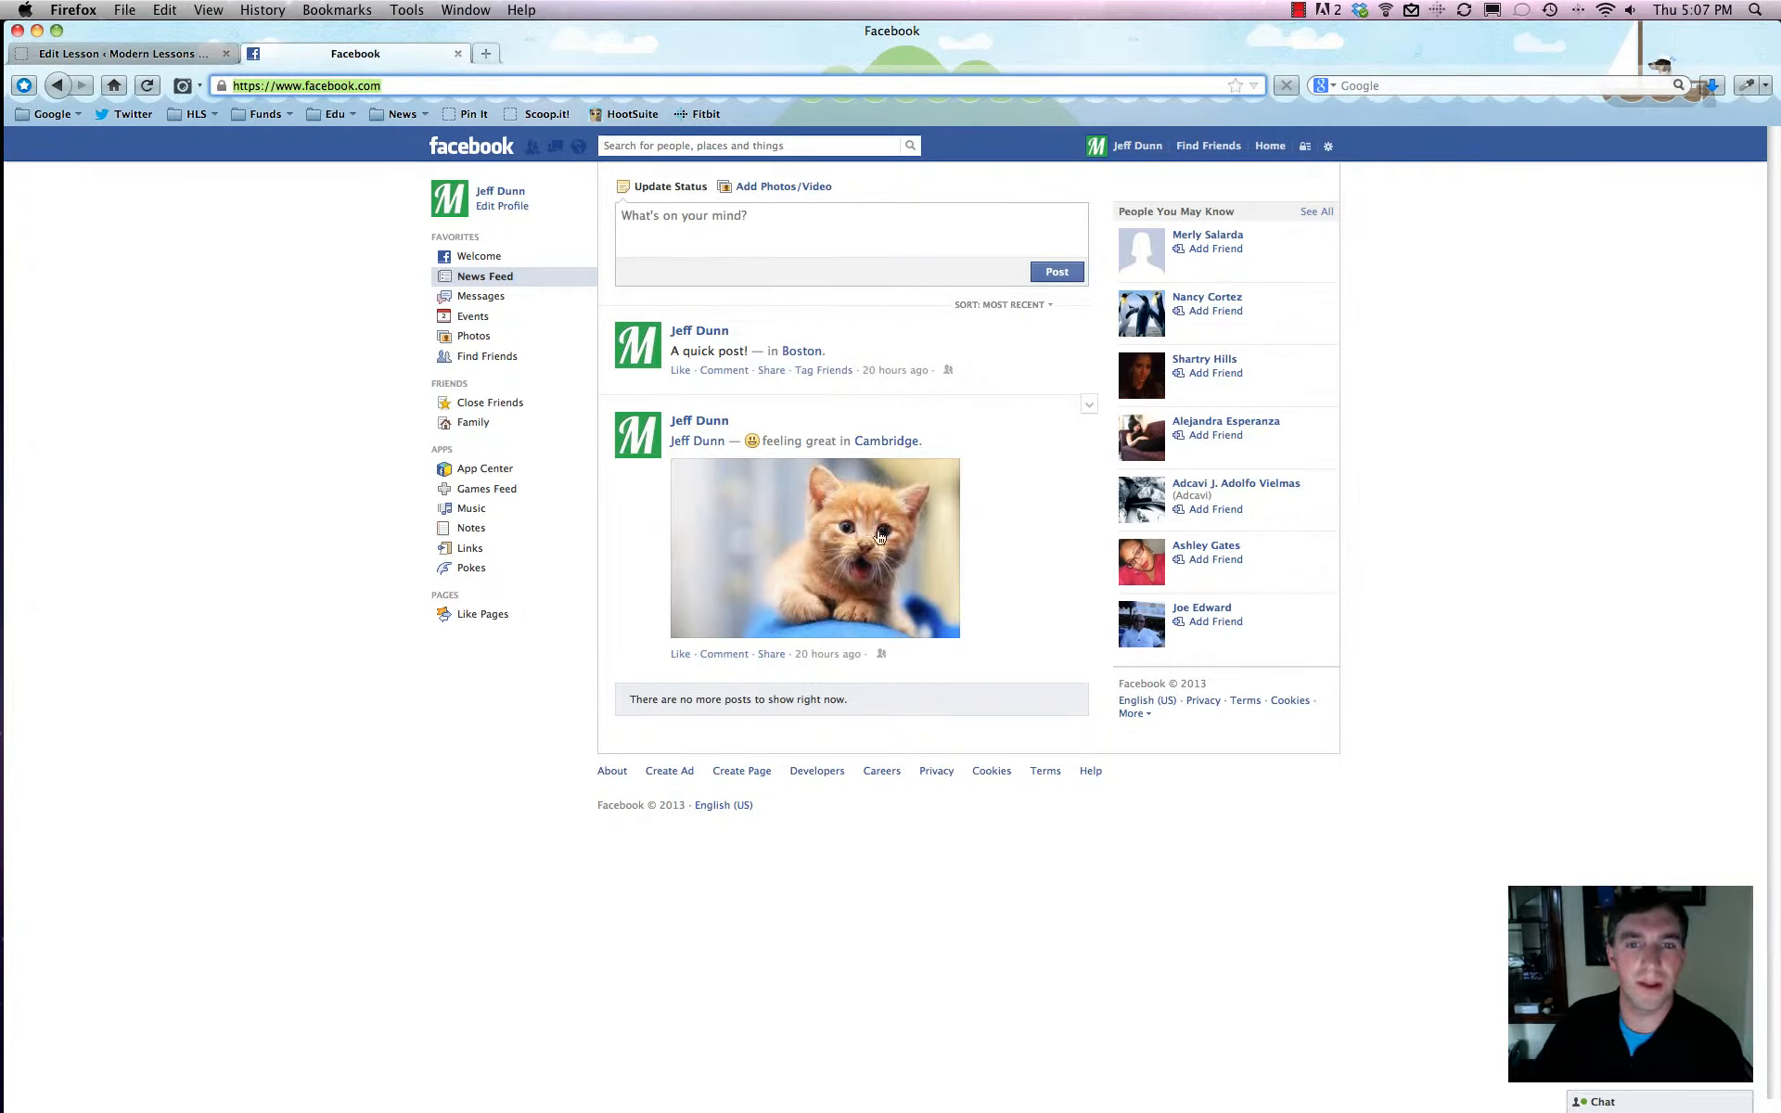
{"action": "left_click", "coordinate": [754, 776]}
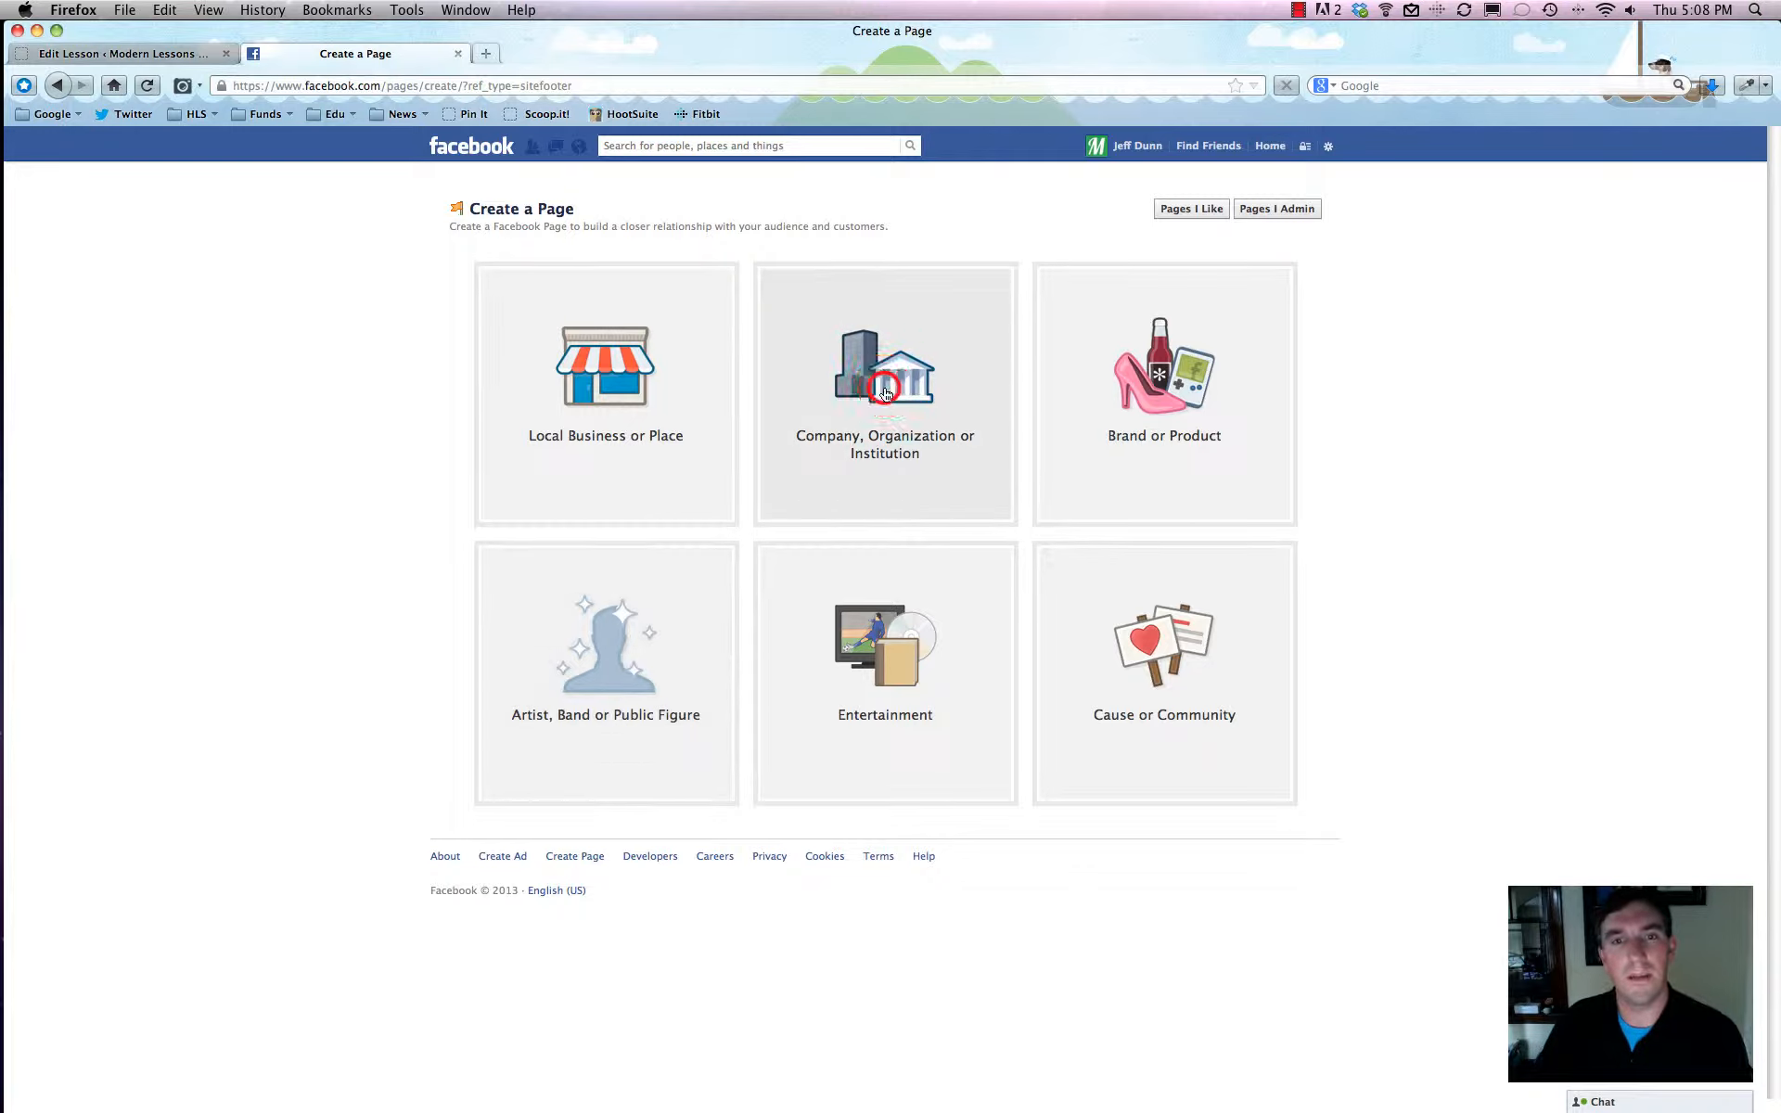
{"action": "left_click", "coordinate": [858, 436]}
{"action": "left_click", "coordinate": [838, 329]}
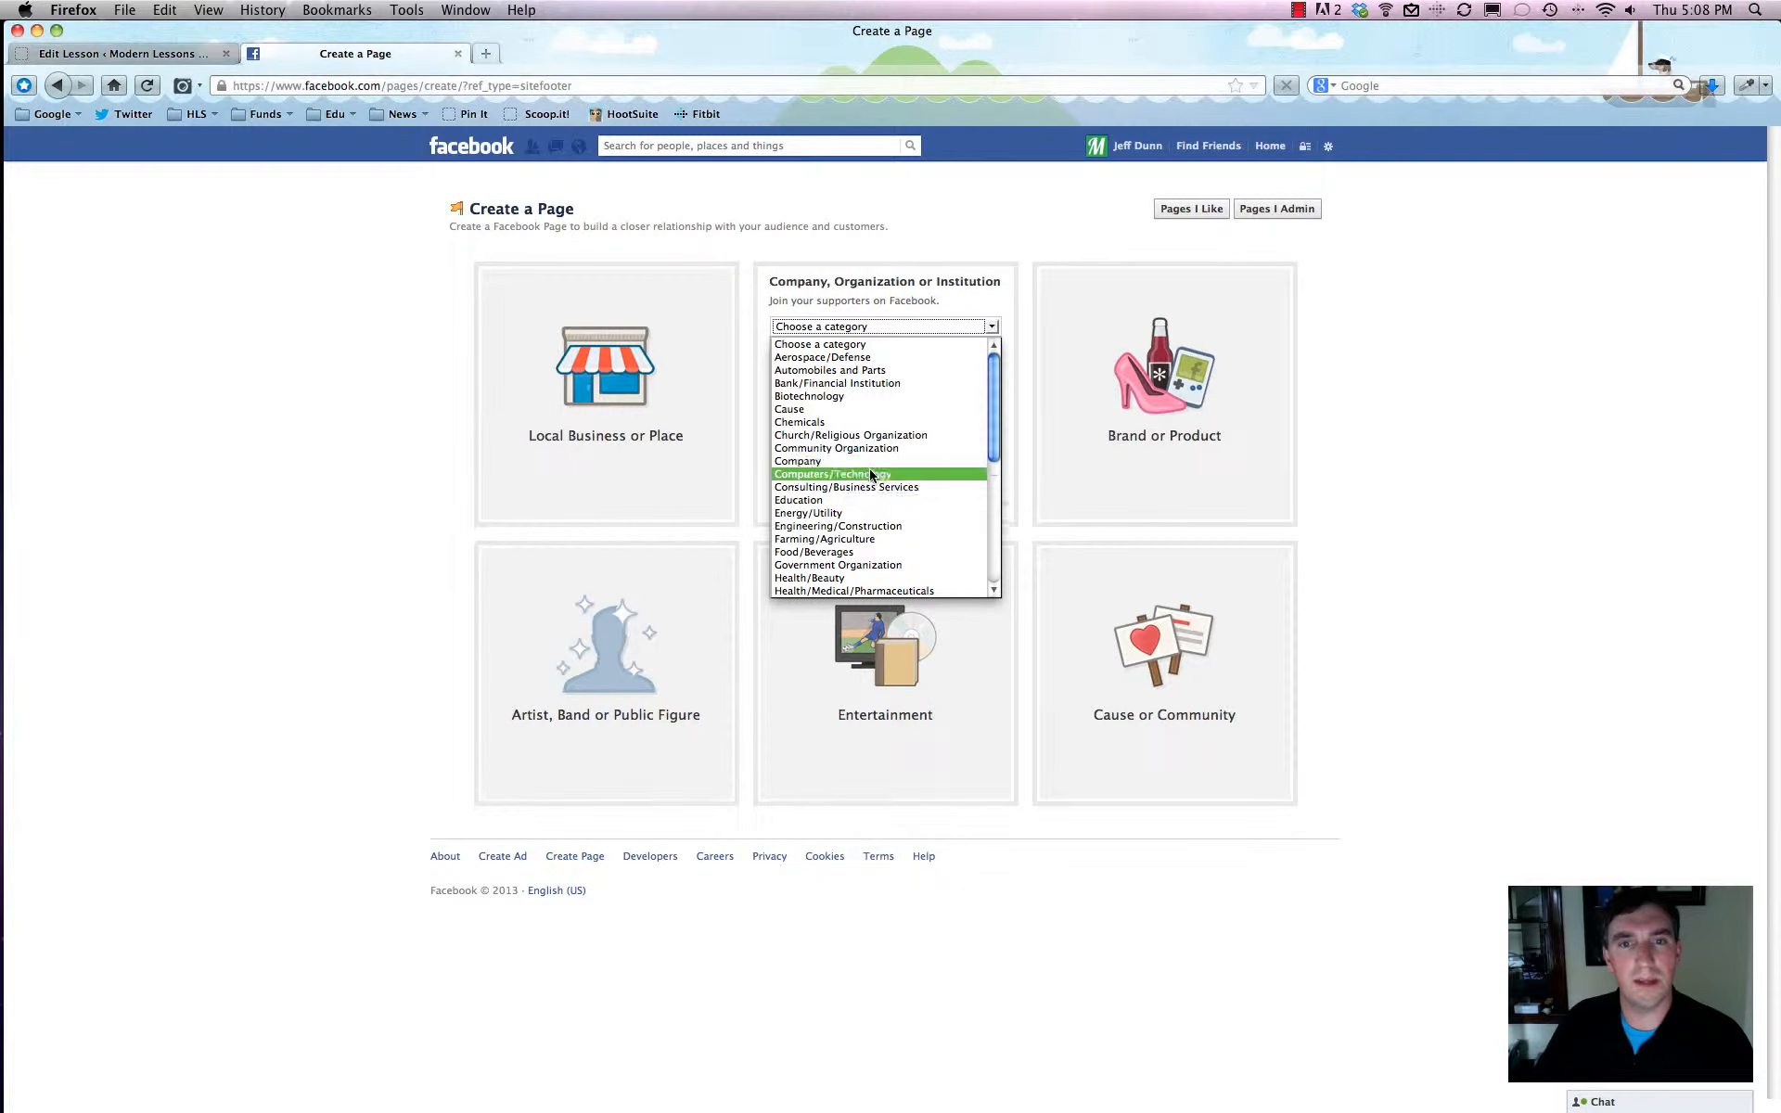
{"action": "left_click", "coordinate": [867, 499]}
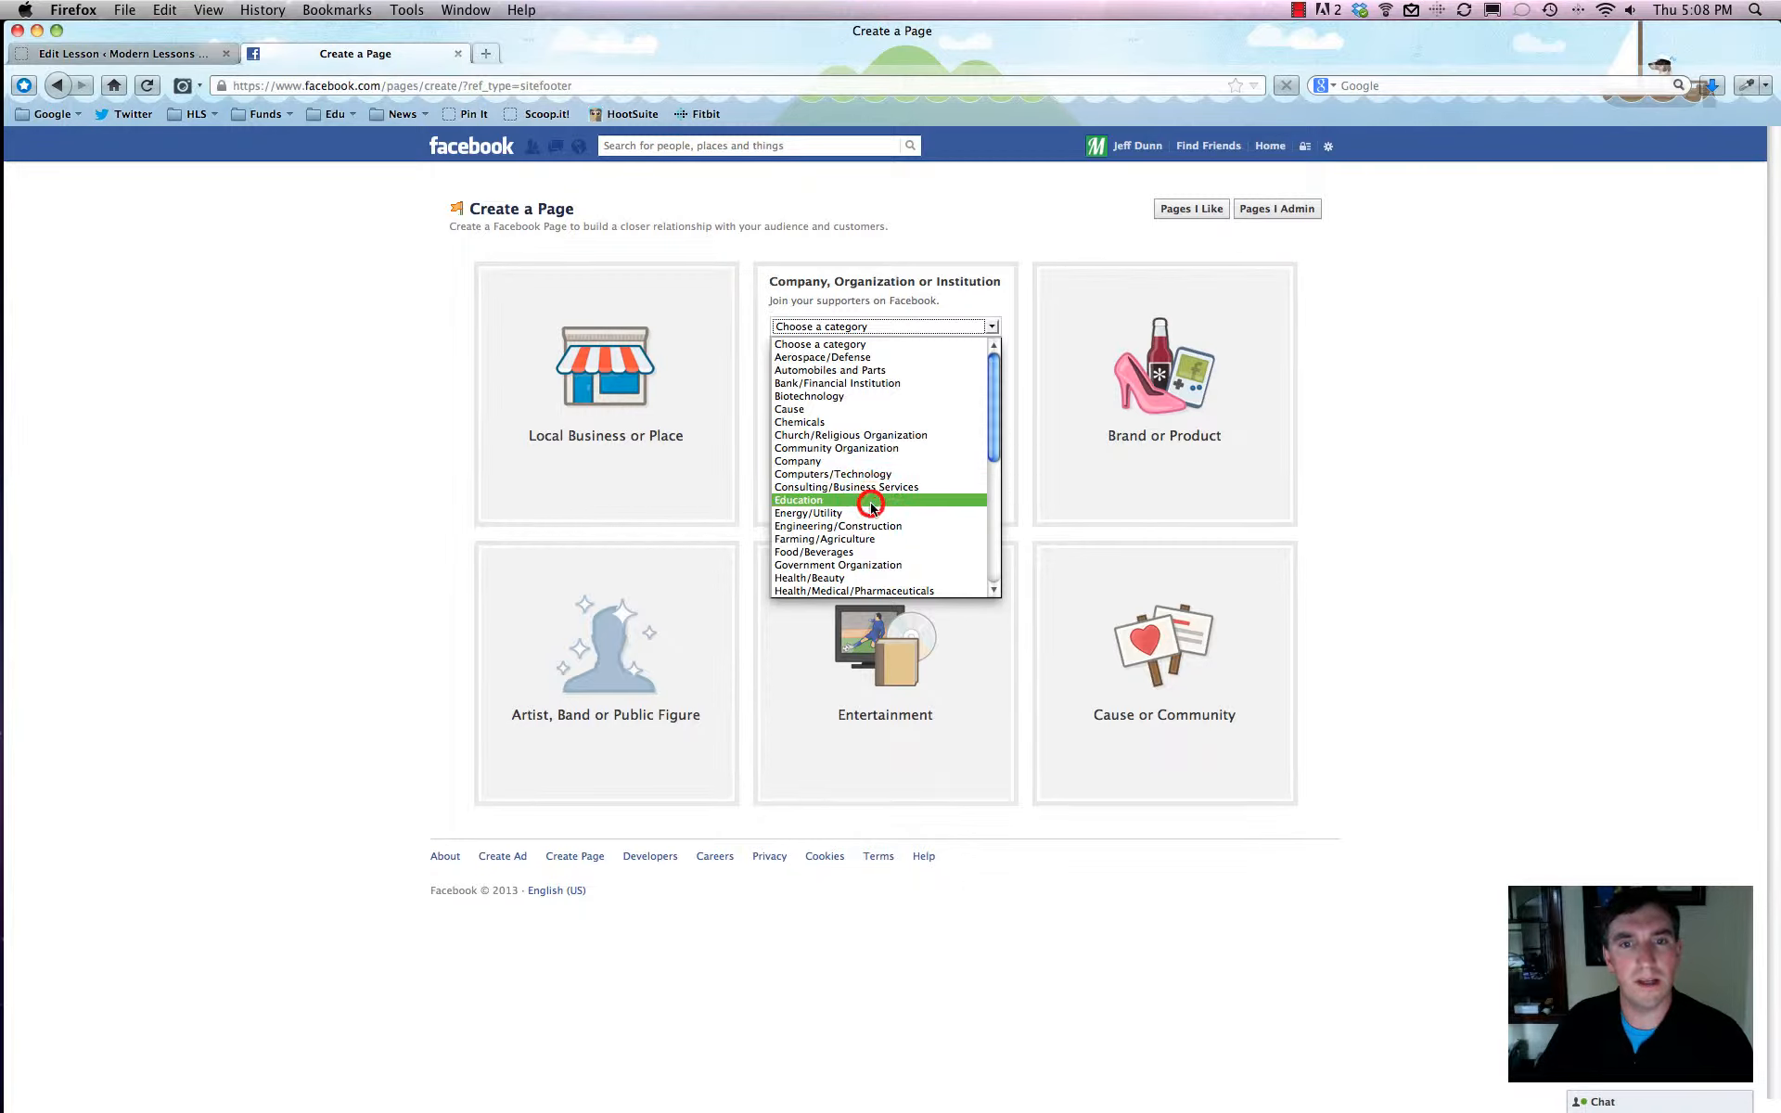
Step: Name the page Modern Lessons, agree to the Facebook Pages Terms and begin the page setup
{"action": "left_click", "coordinate": [832, 350]}
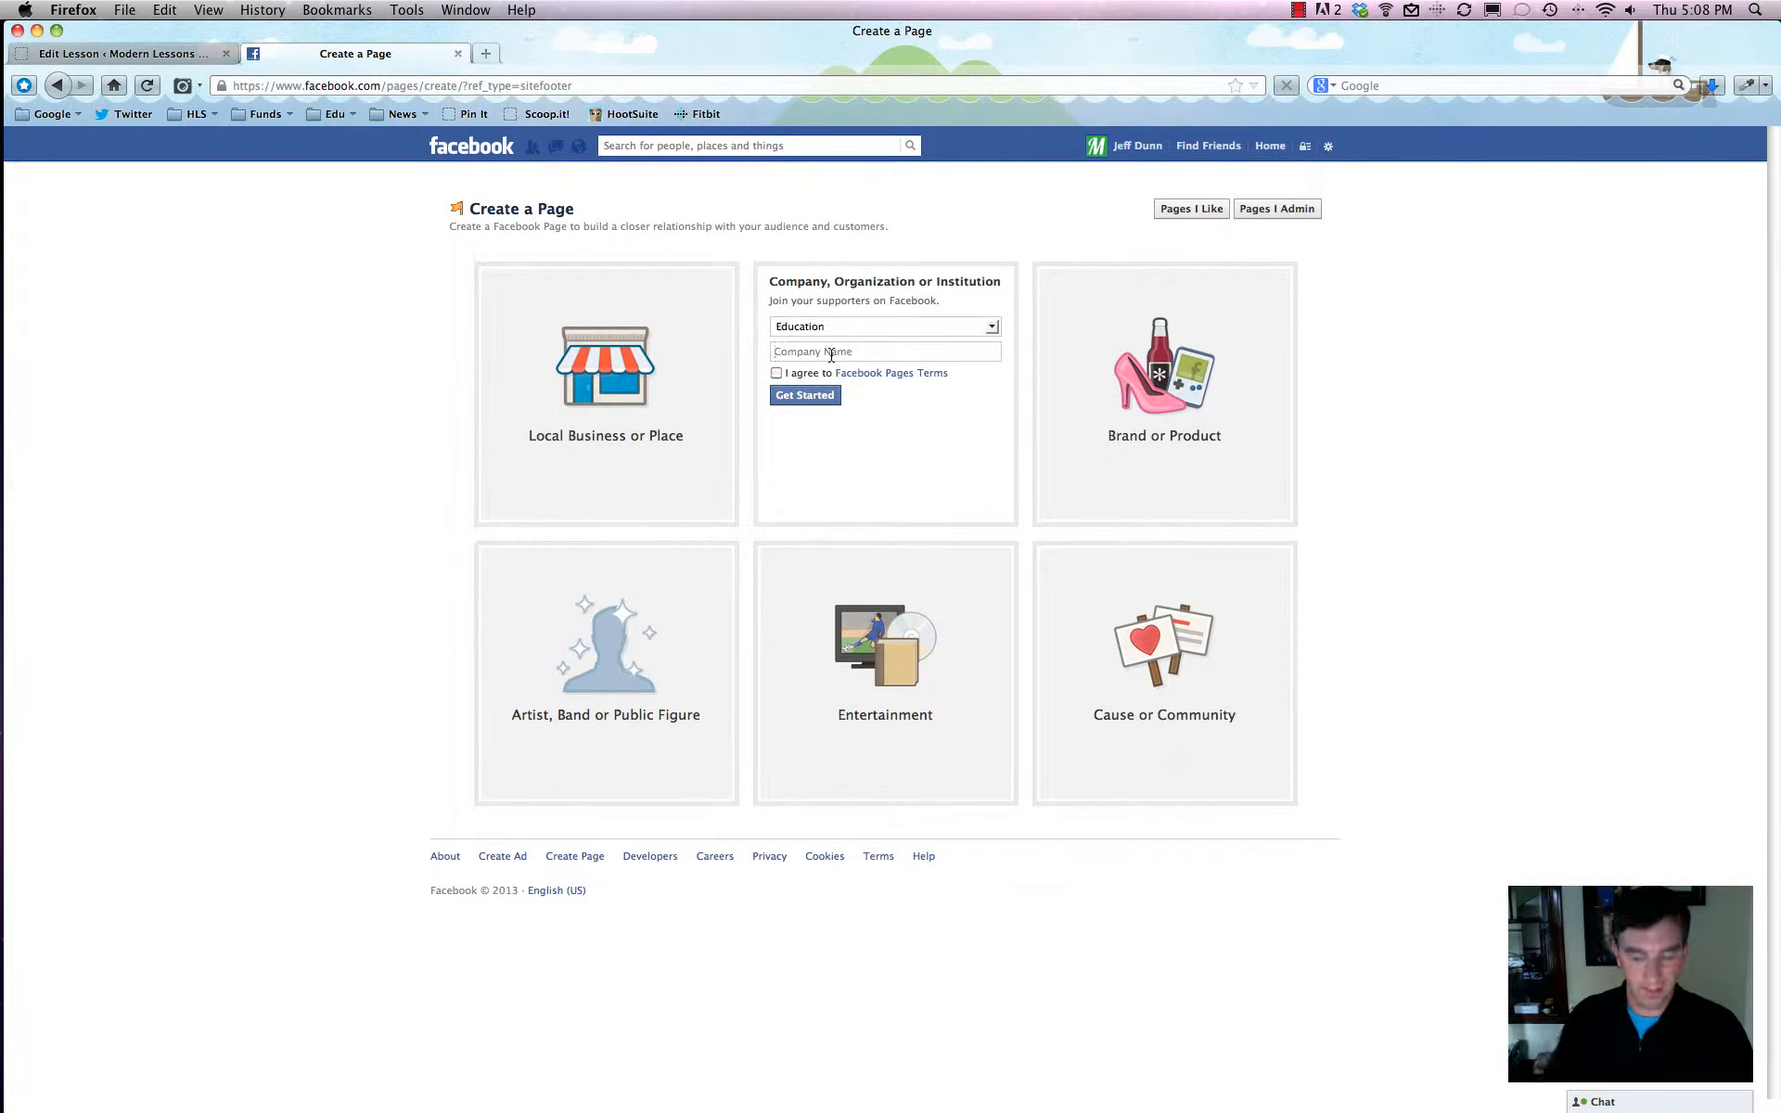
{"action": "type", "text": "Modern Less"}
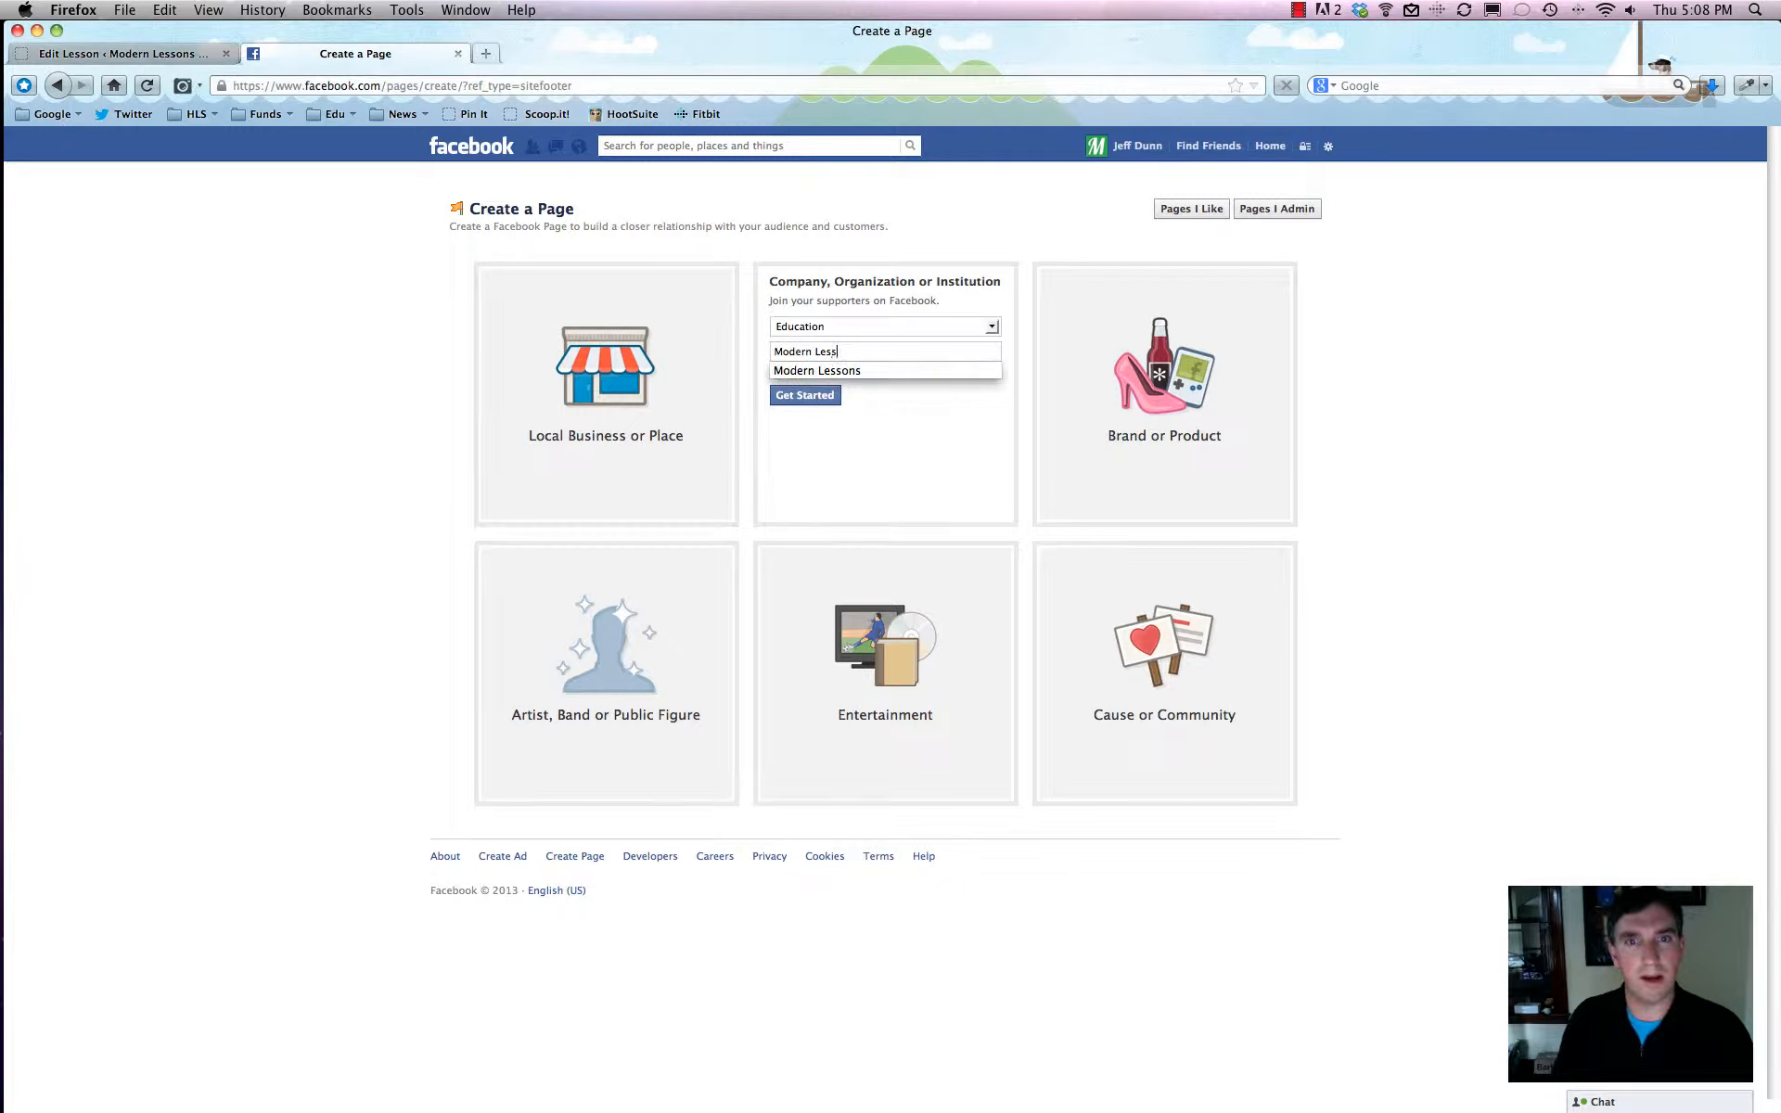
{"action": "type", "text": "ons"}
{"action": "left_click", "coordinate": [947, 235]}
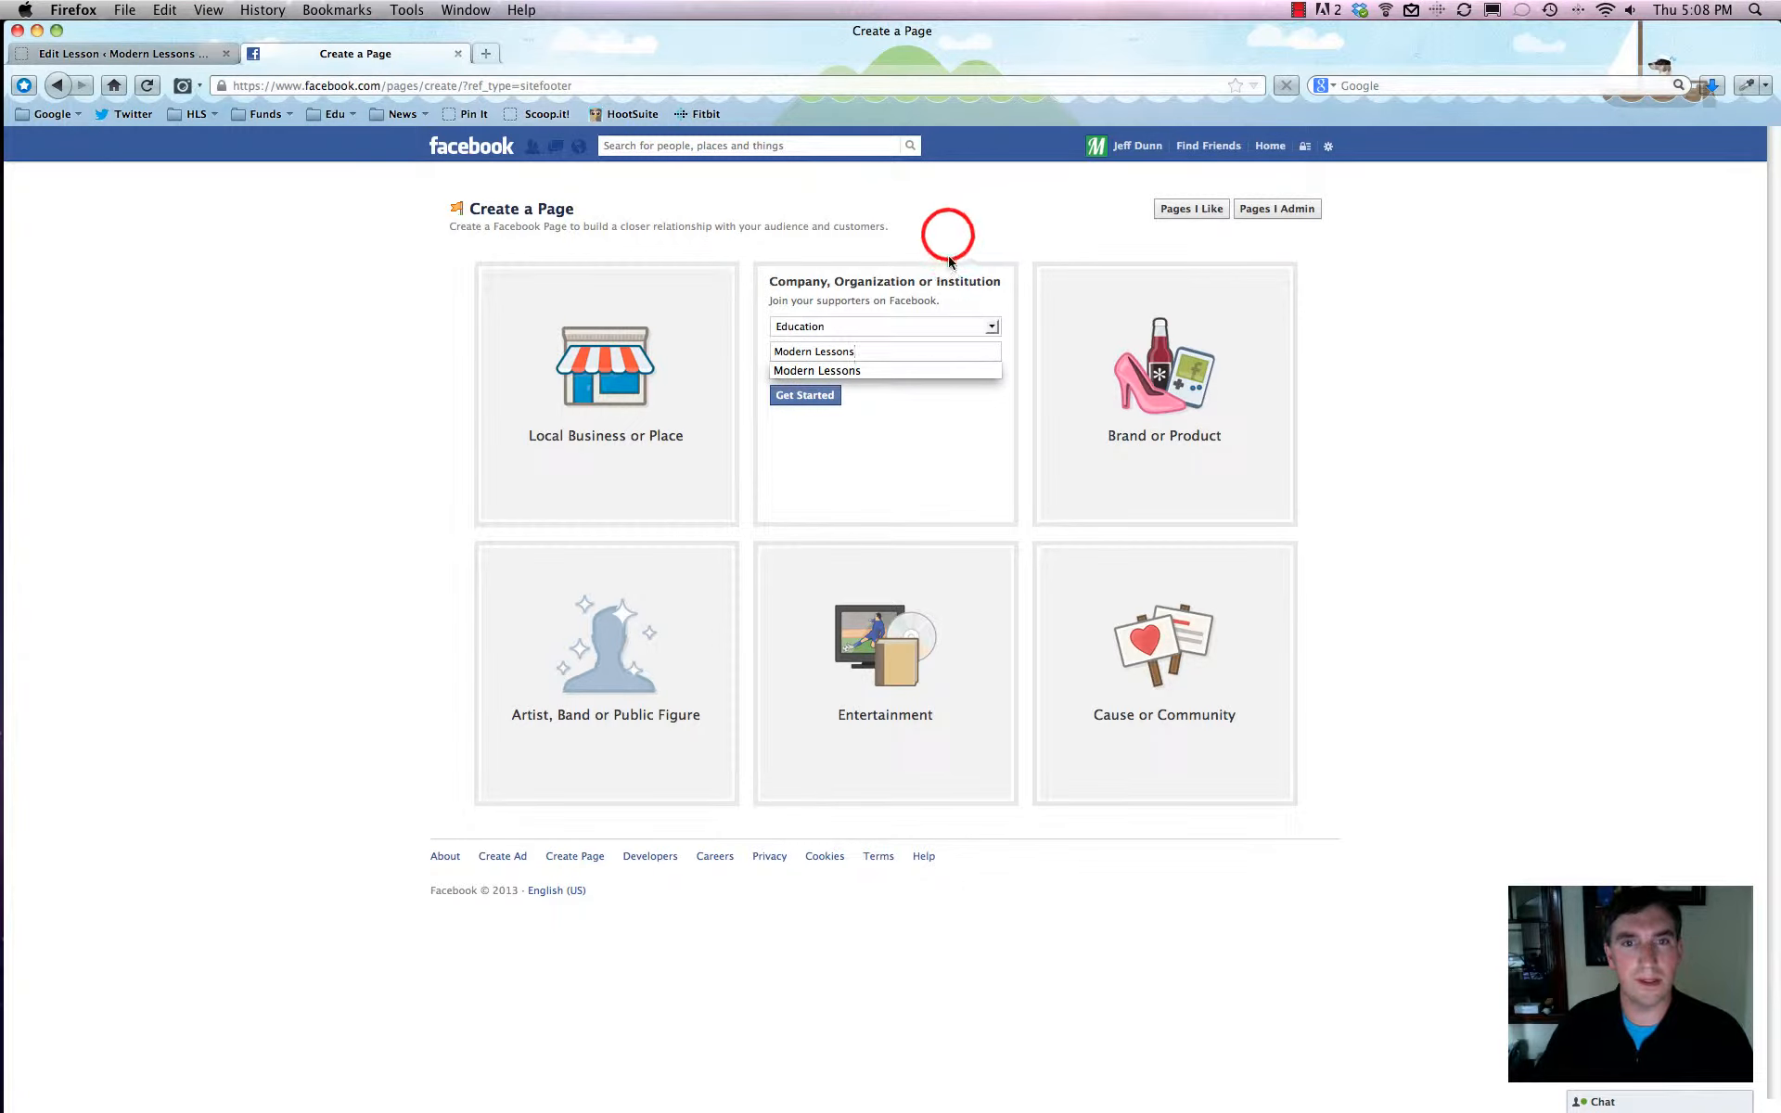
{"action": "left_click", "coordinate": [776, 372]}
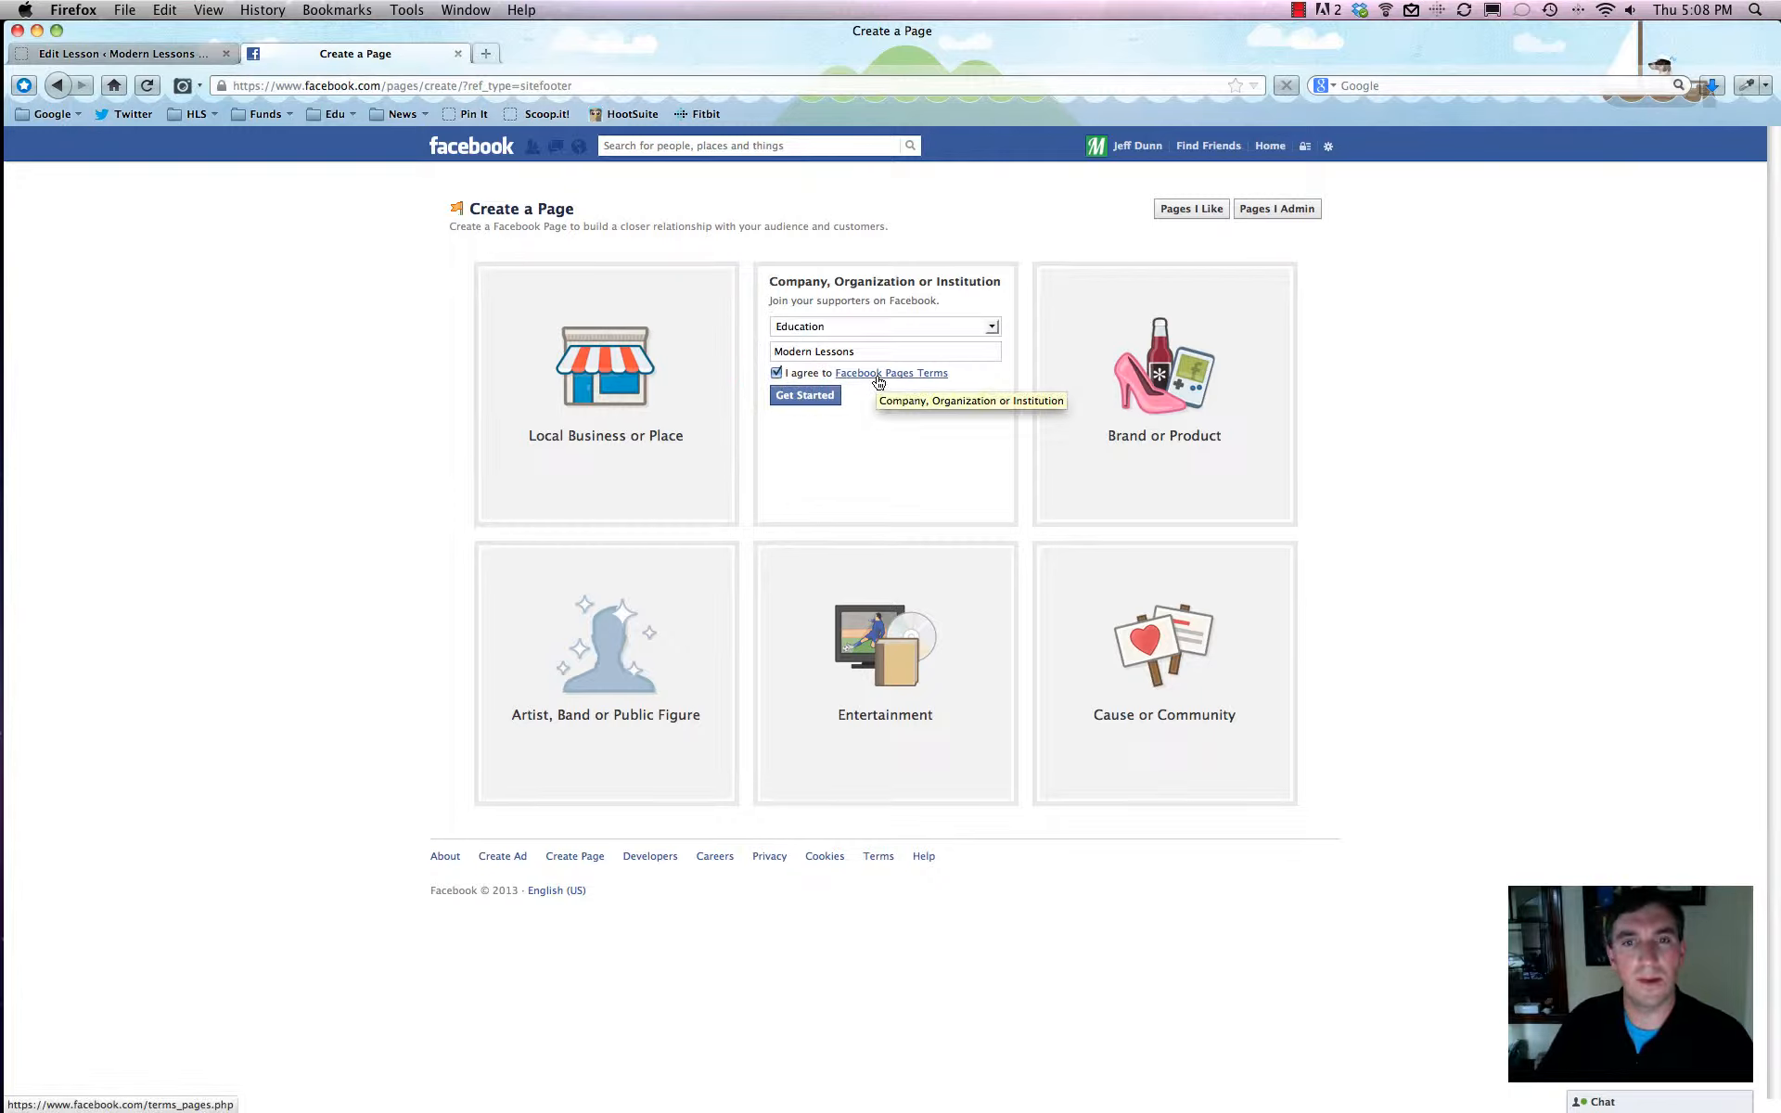
{"action": "left_click", "coordinate": [807, 396]}
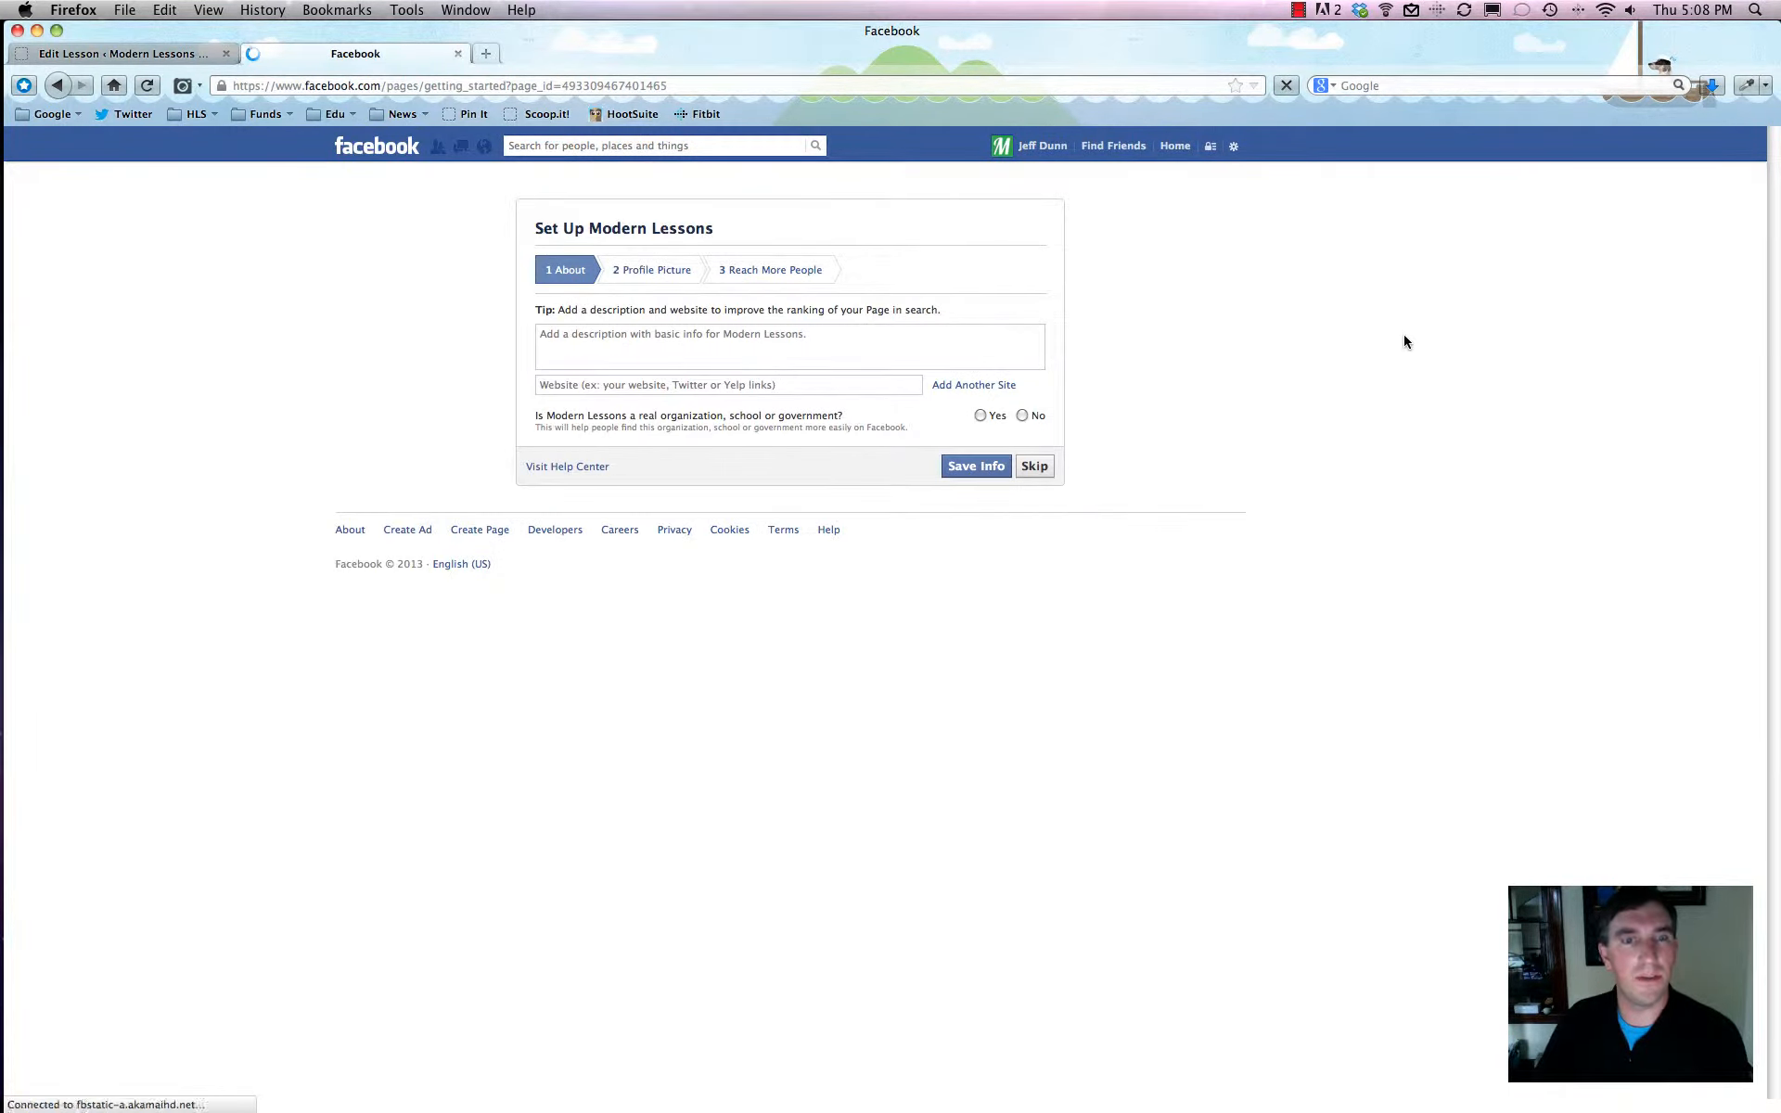
Step: Enter the page description "Modern Lessons is a place to learn!"
{"action": "left_click", "coordinate": [747, 347]}
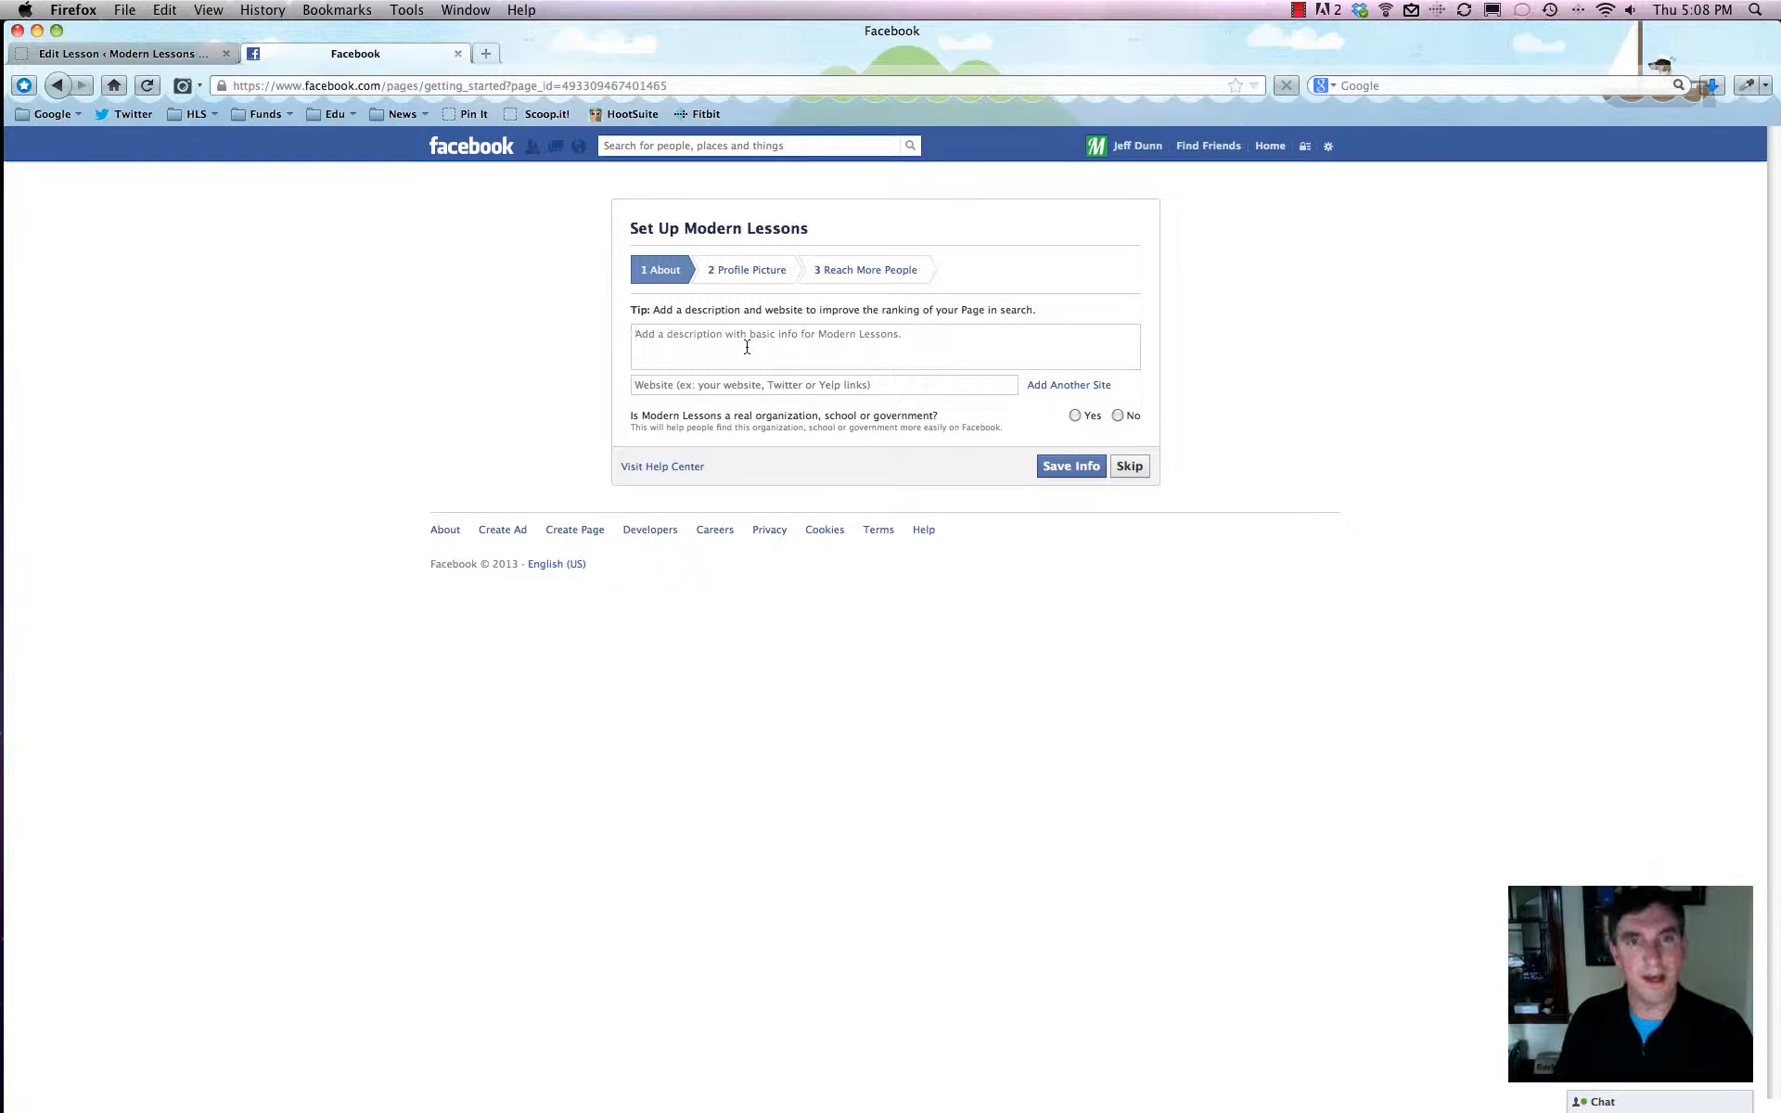
{"action": "type", "text": "M"}
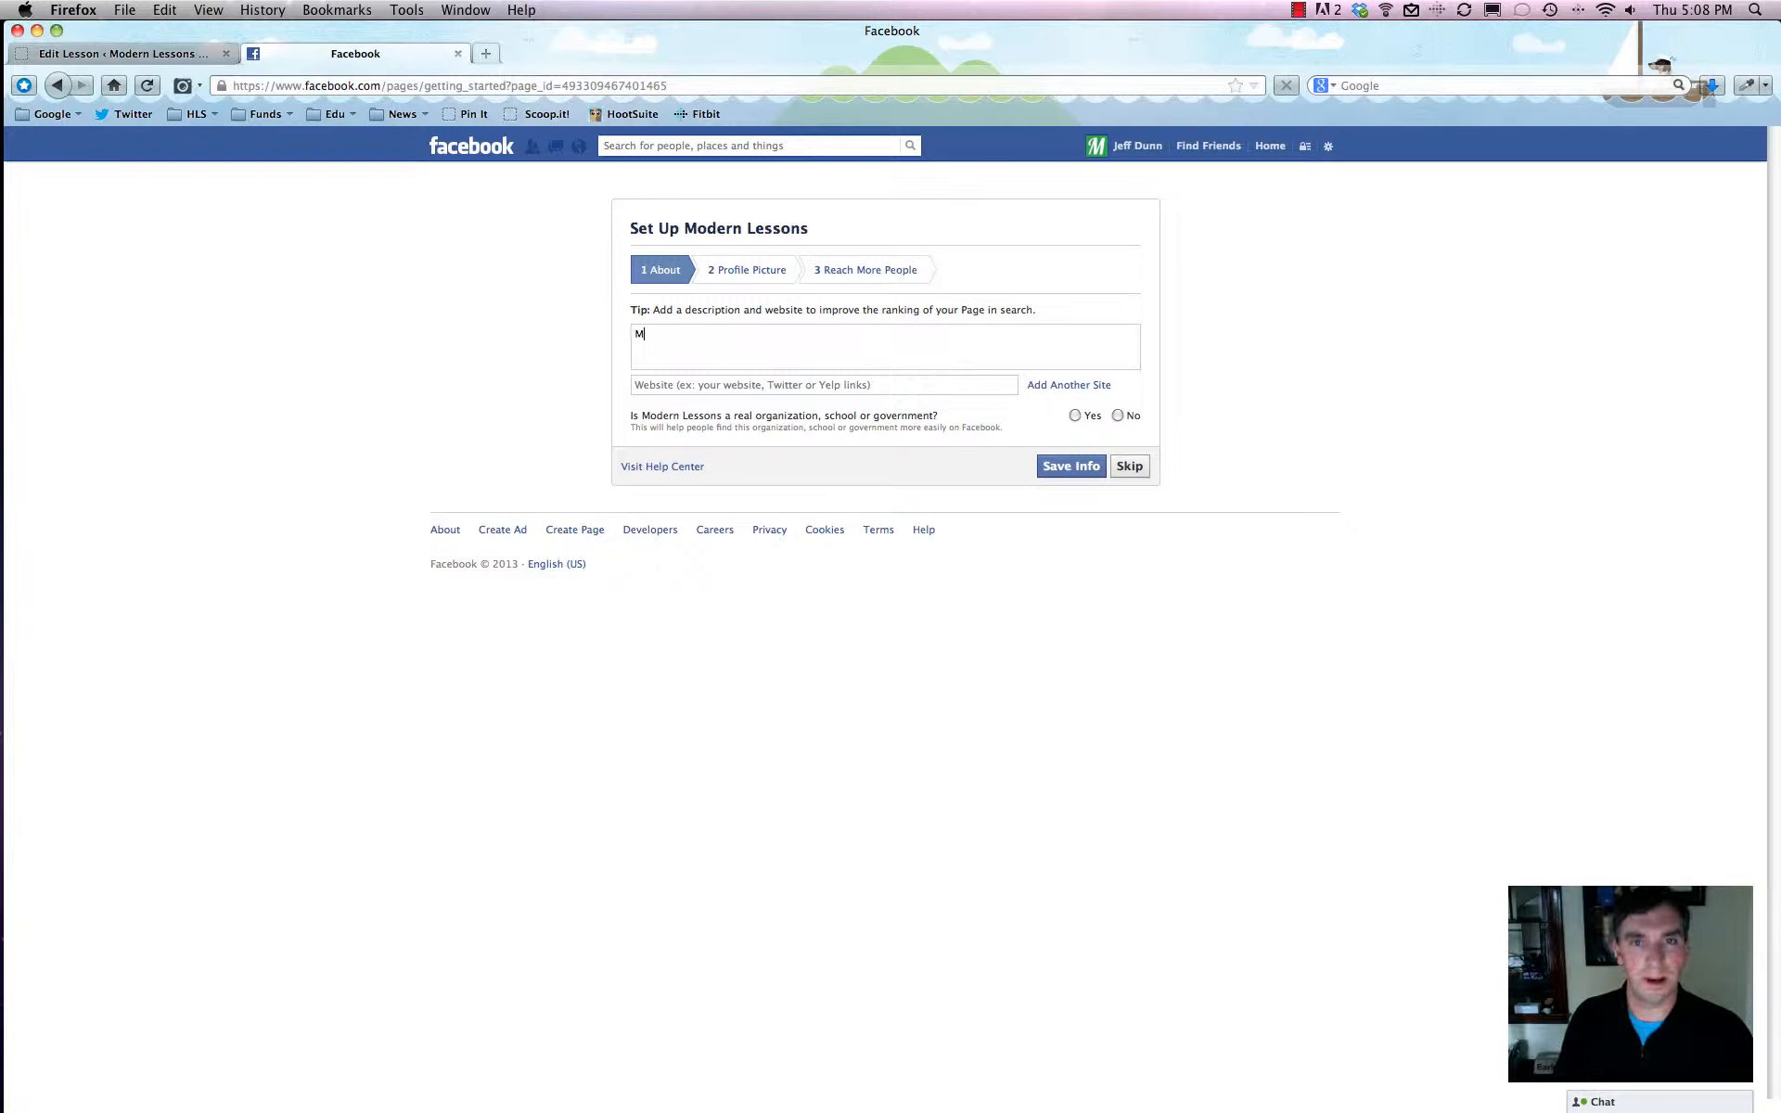
{"action": "type", "text": "odern Les"}
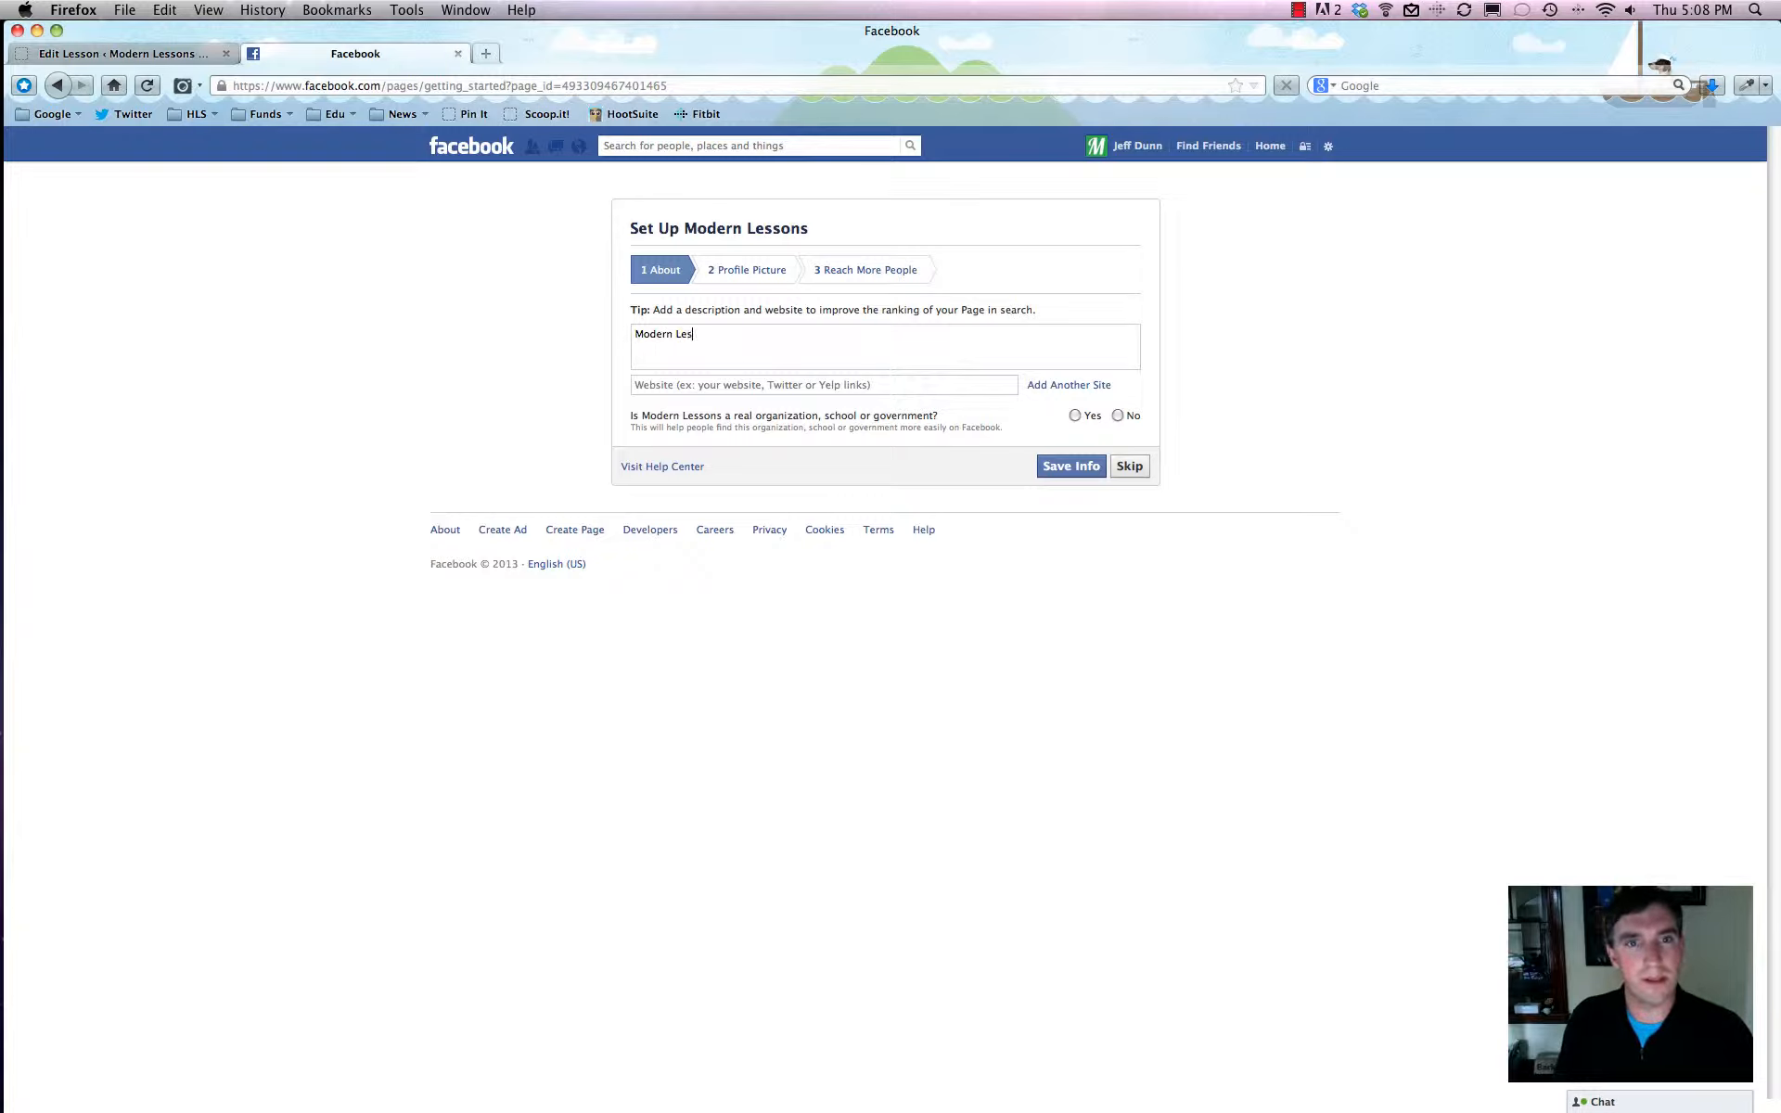
{"action": "type", "text": "sons is a plac"}
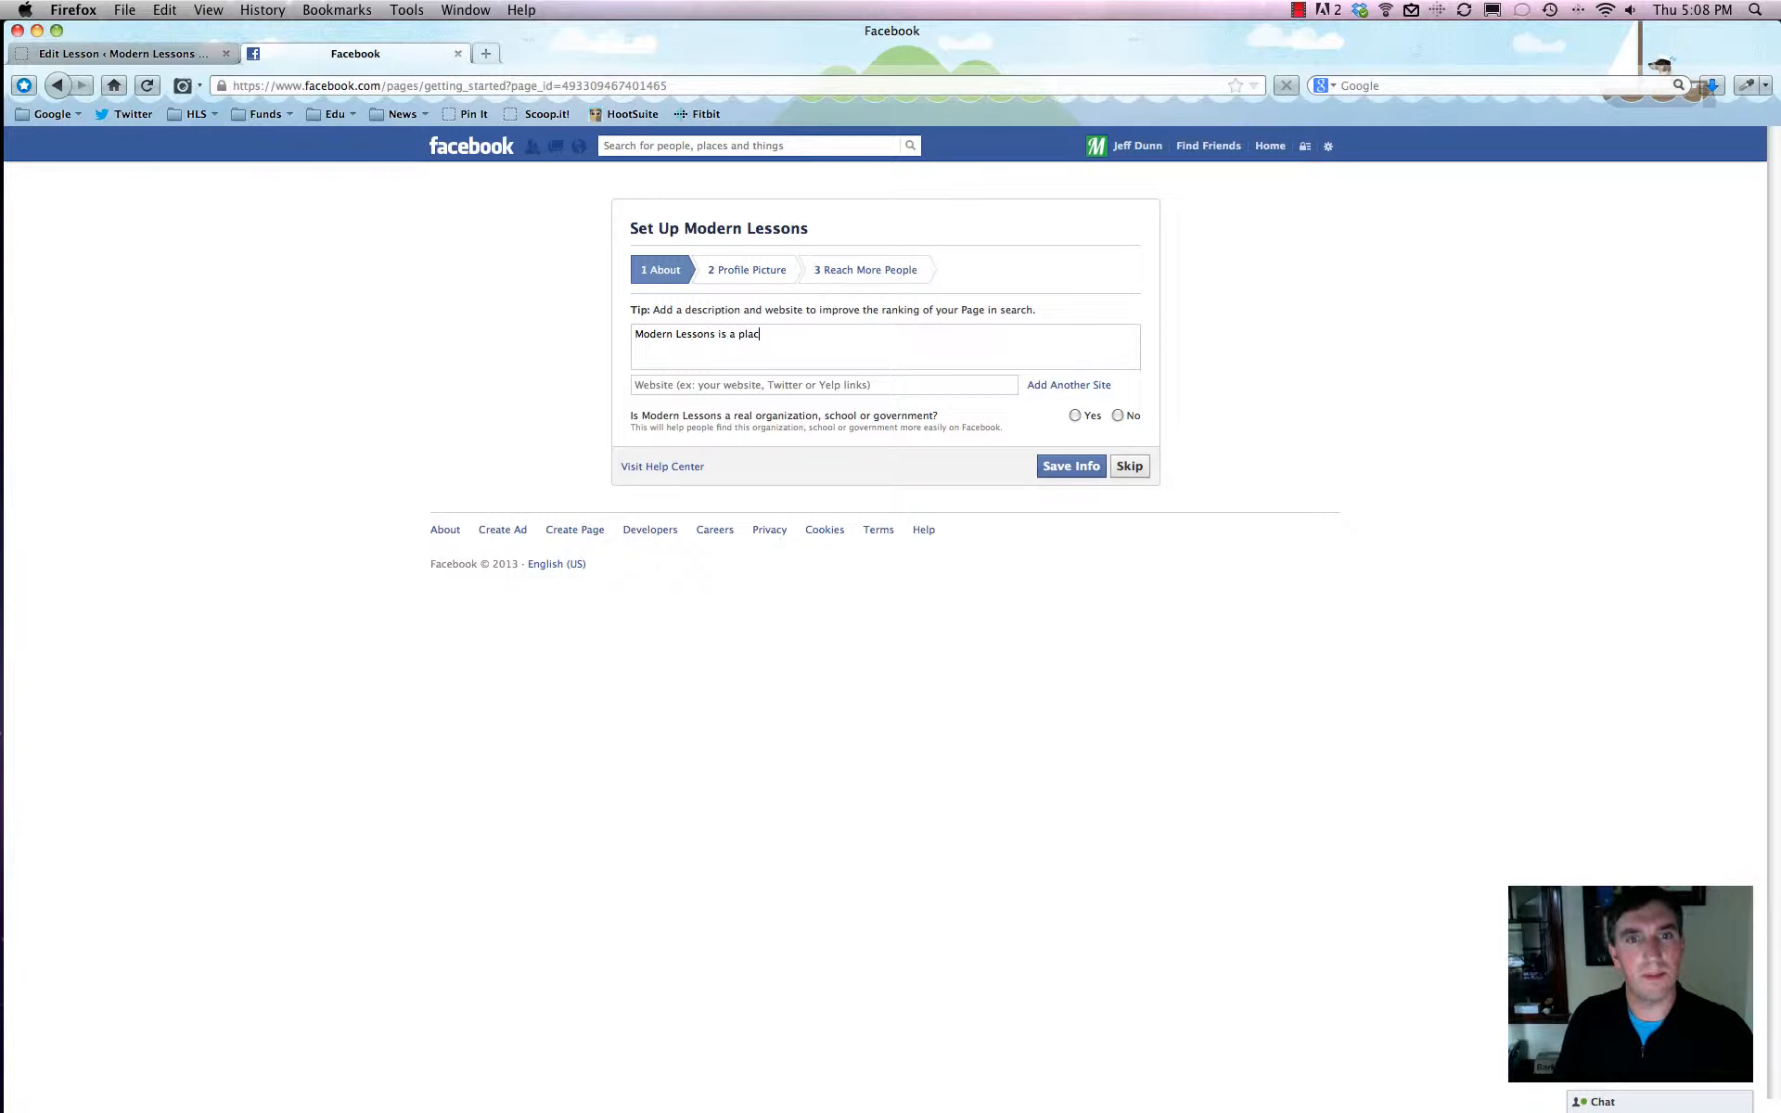
{"action": "type", "text": "e to learn!"}
{"action": "left_click", "coordinate": [830, 388]}
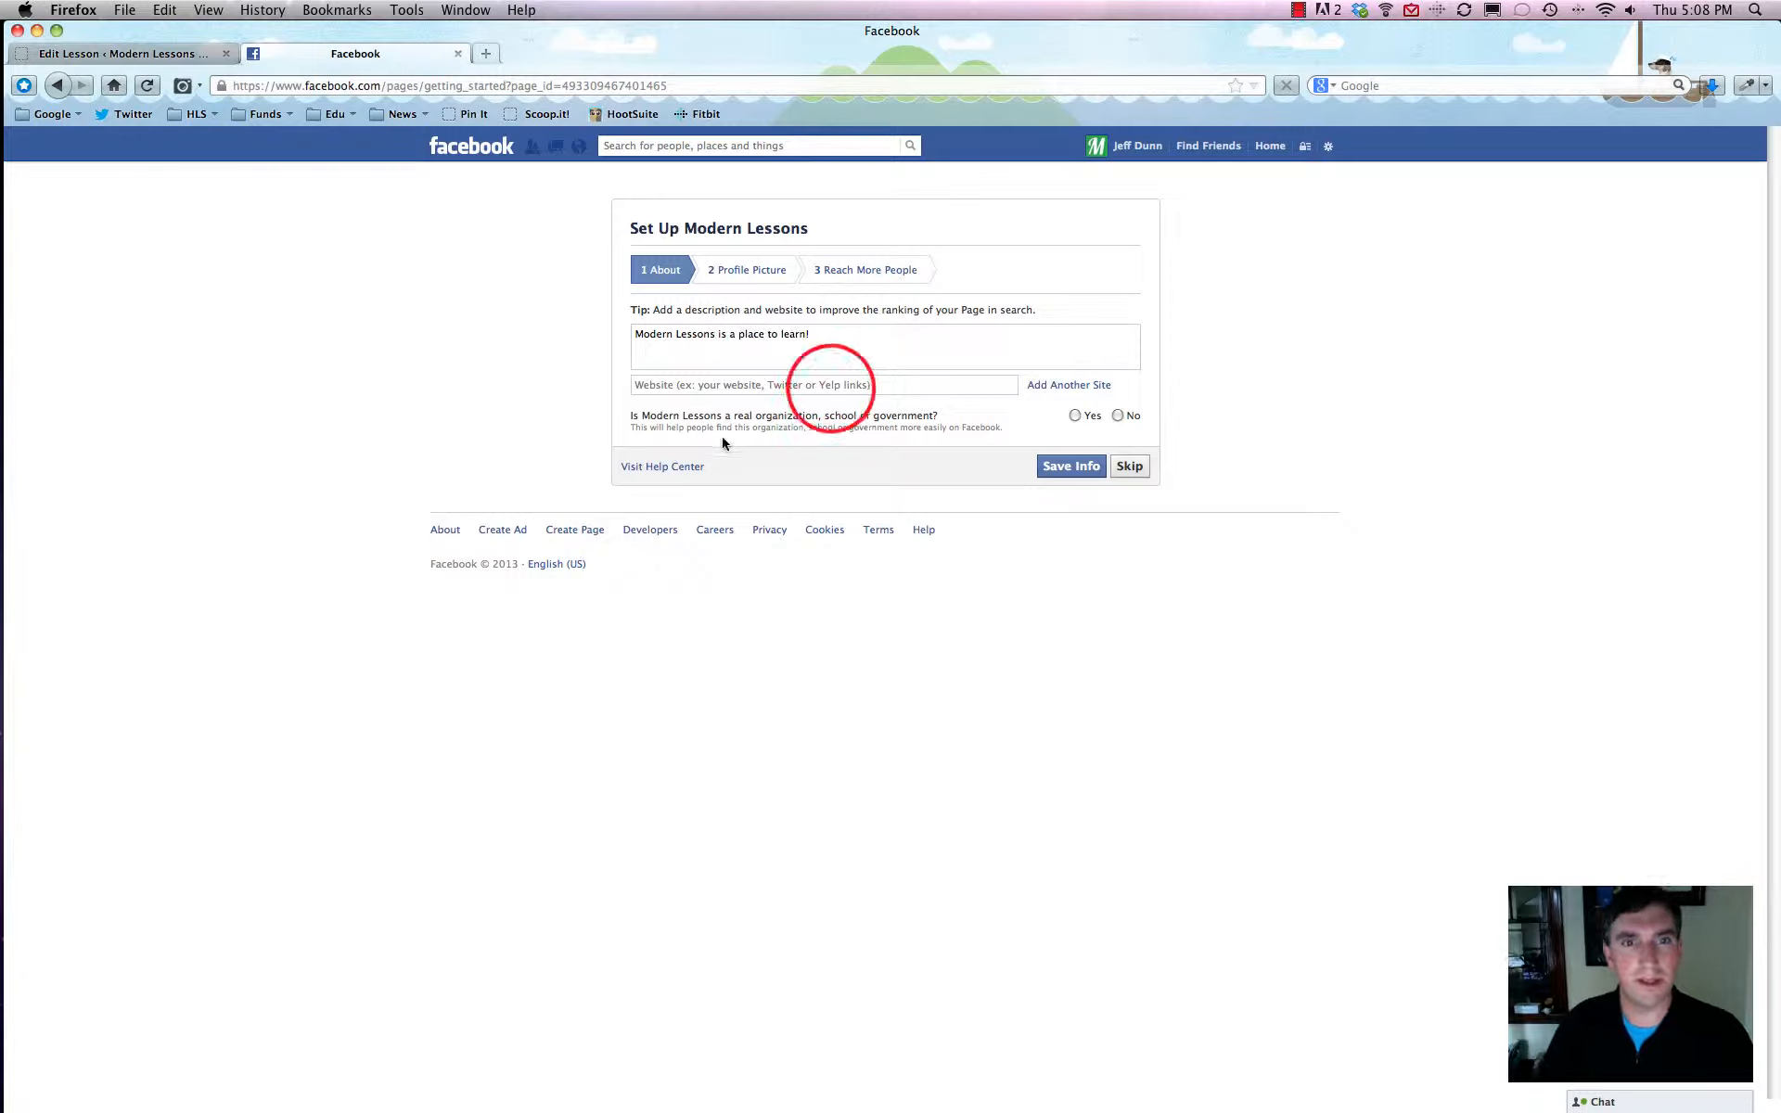
{"action": "type", "text": "http://ww"}
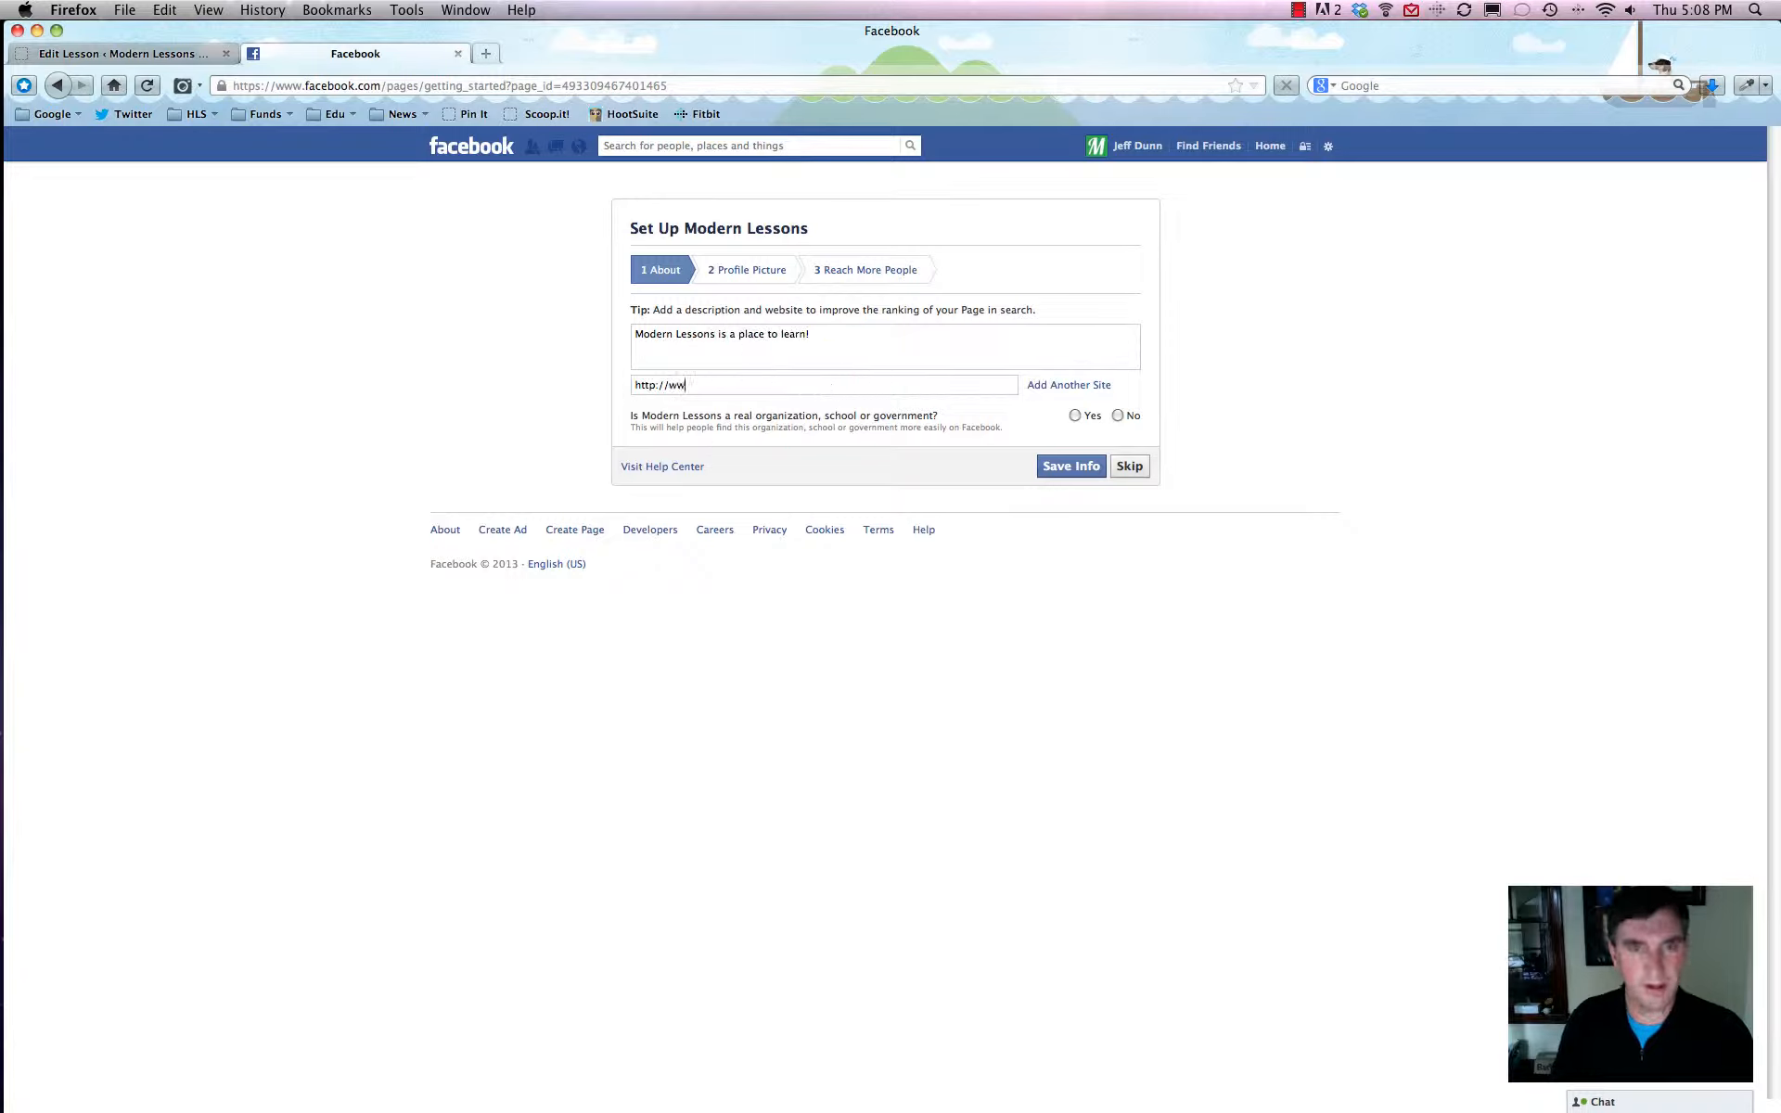
{"action": "type", "text": "w.modernlesson."}
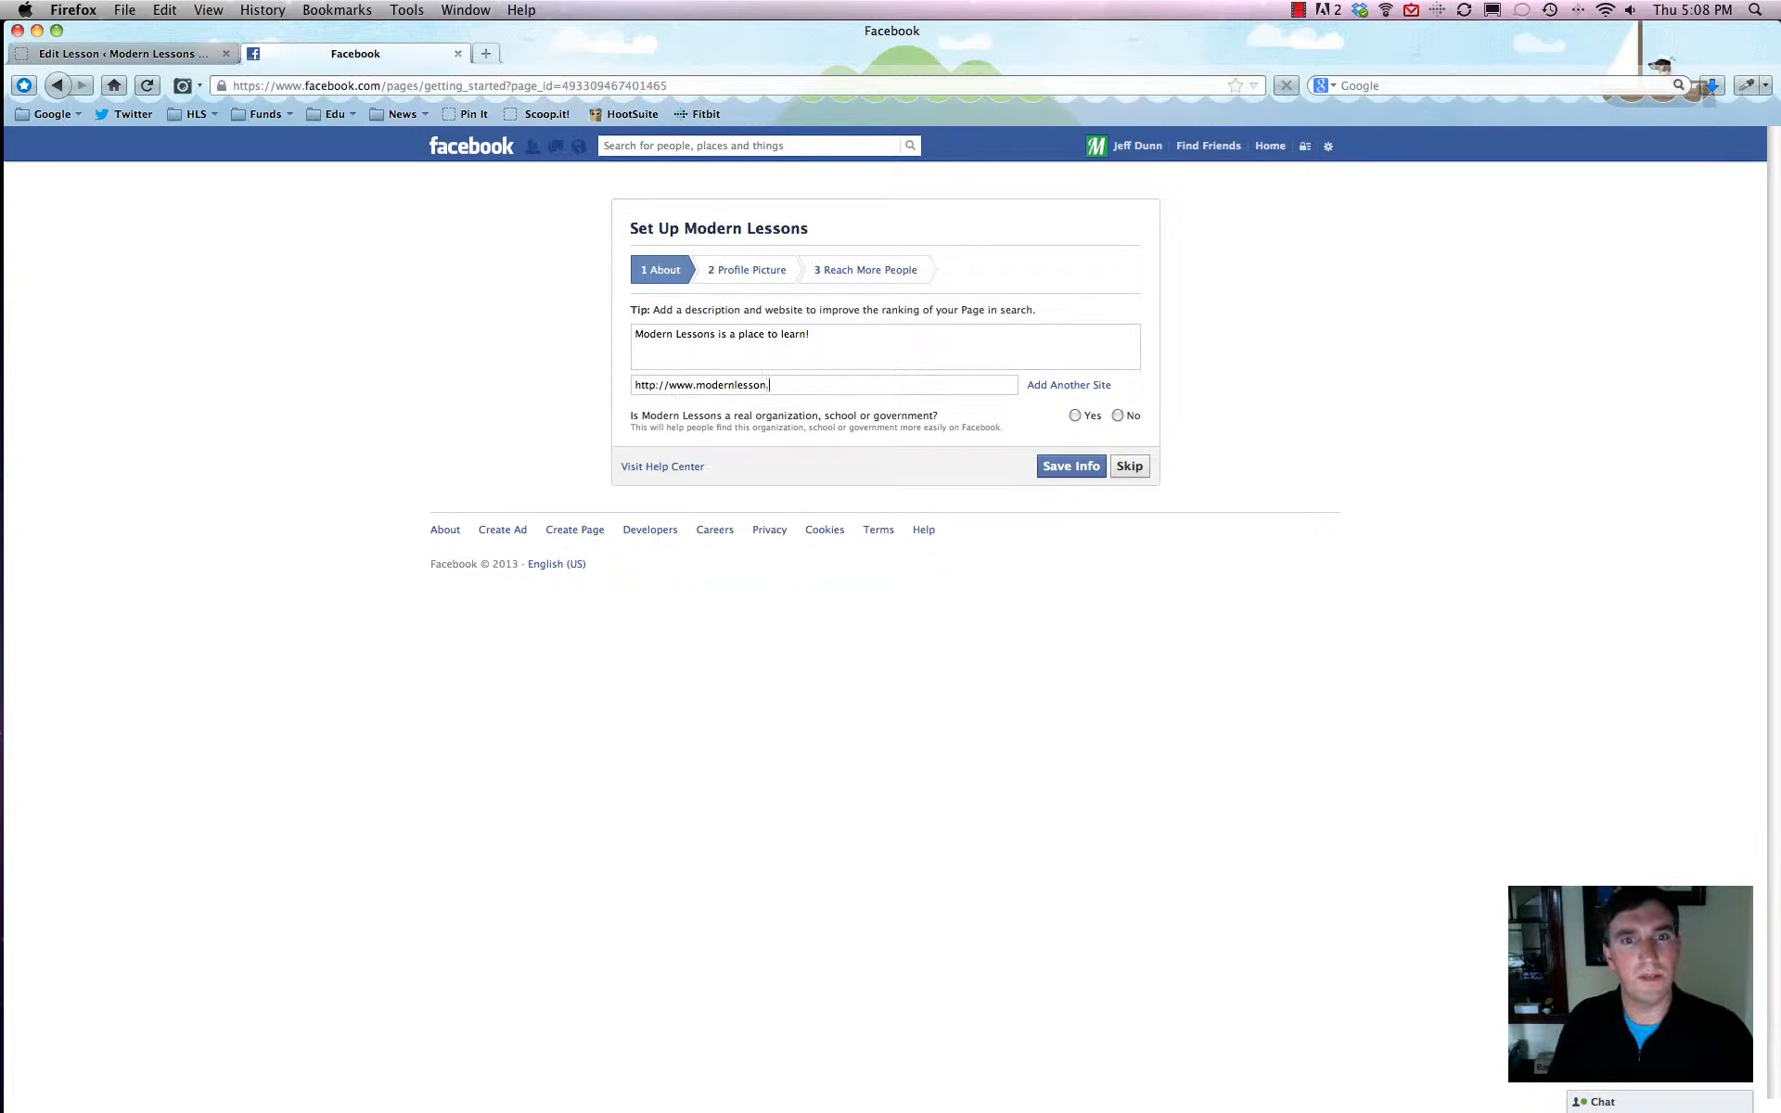
{"action": "type", "text": "com"}
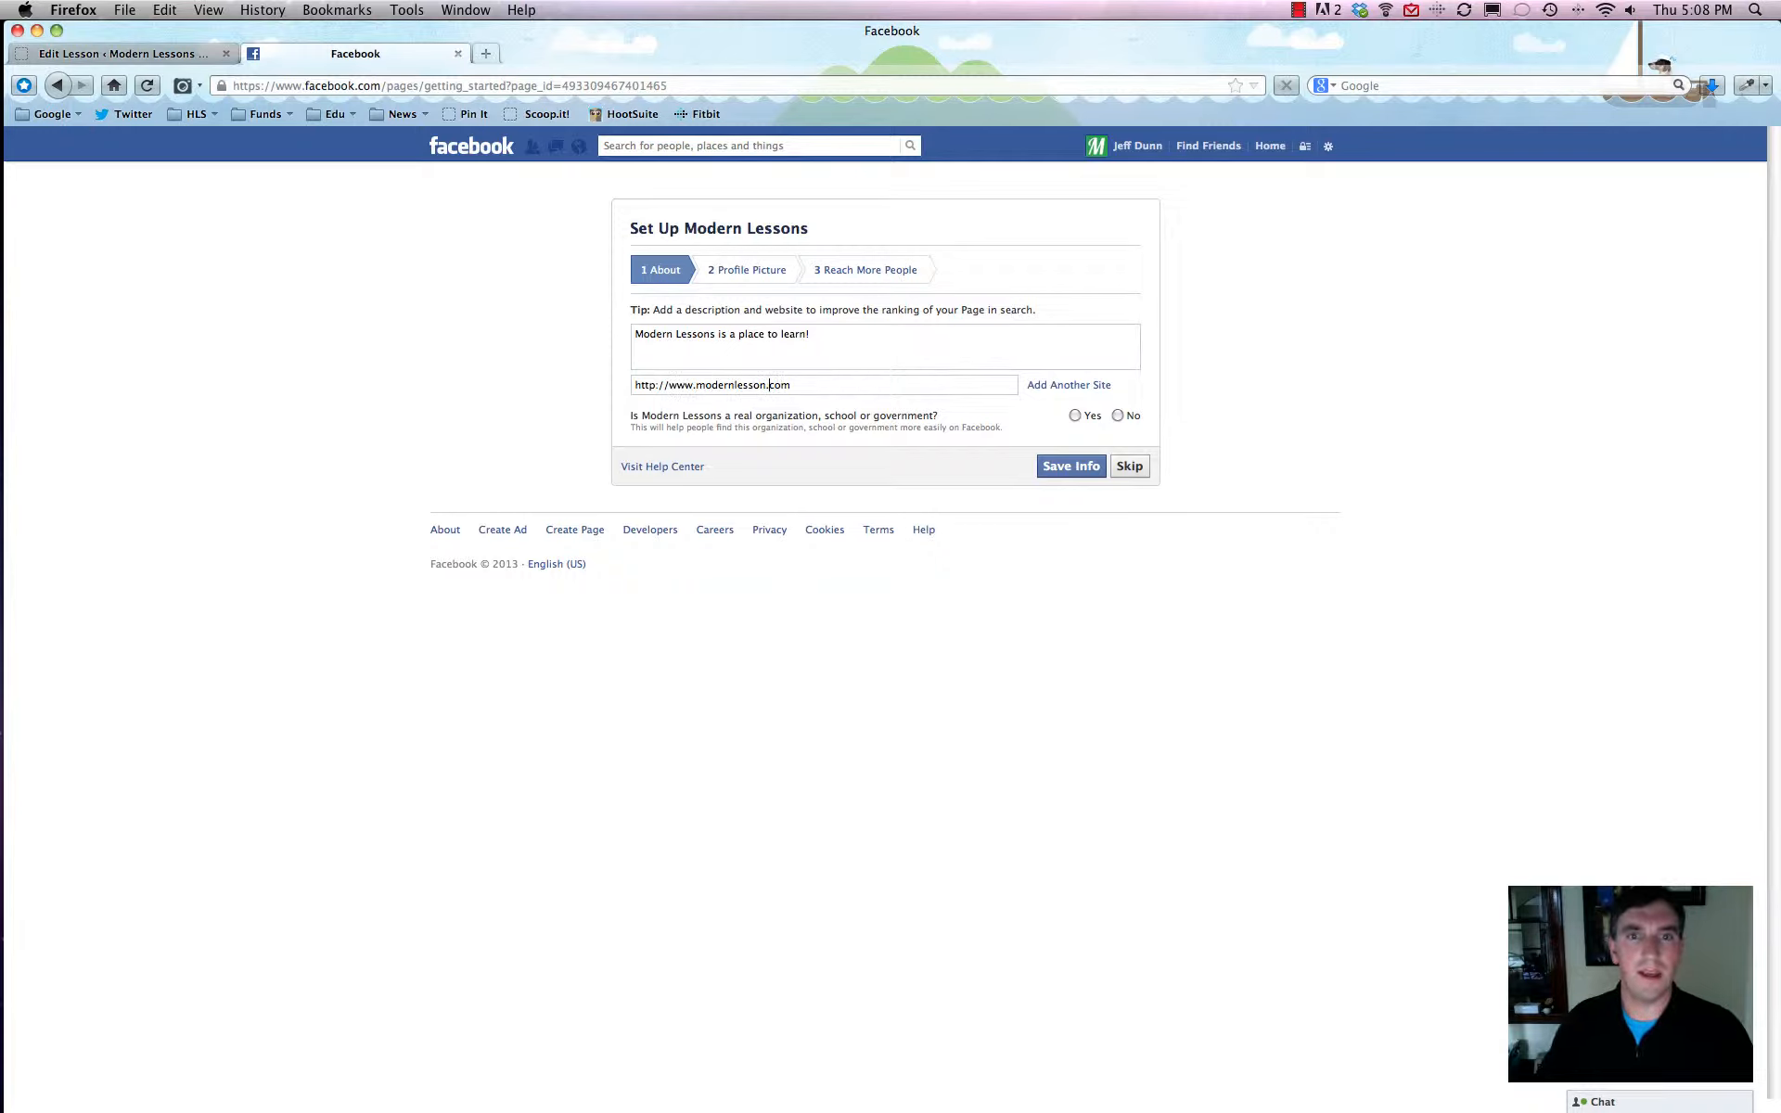
{"action": "left_click", "coordinate": [769, 385]}
{"action": "type", "text": "s"}
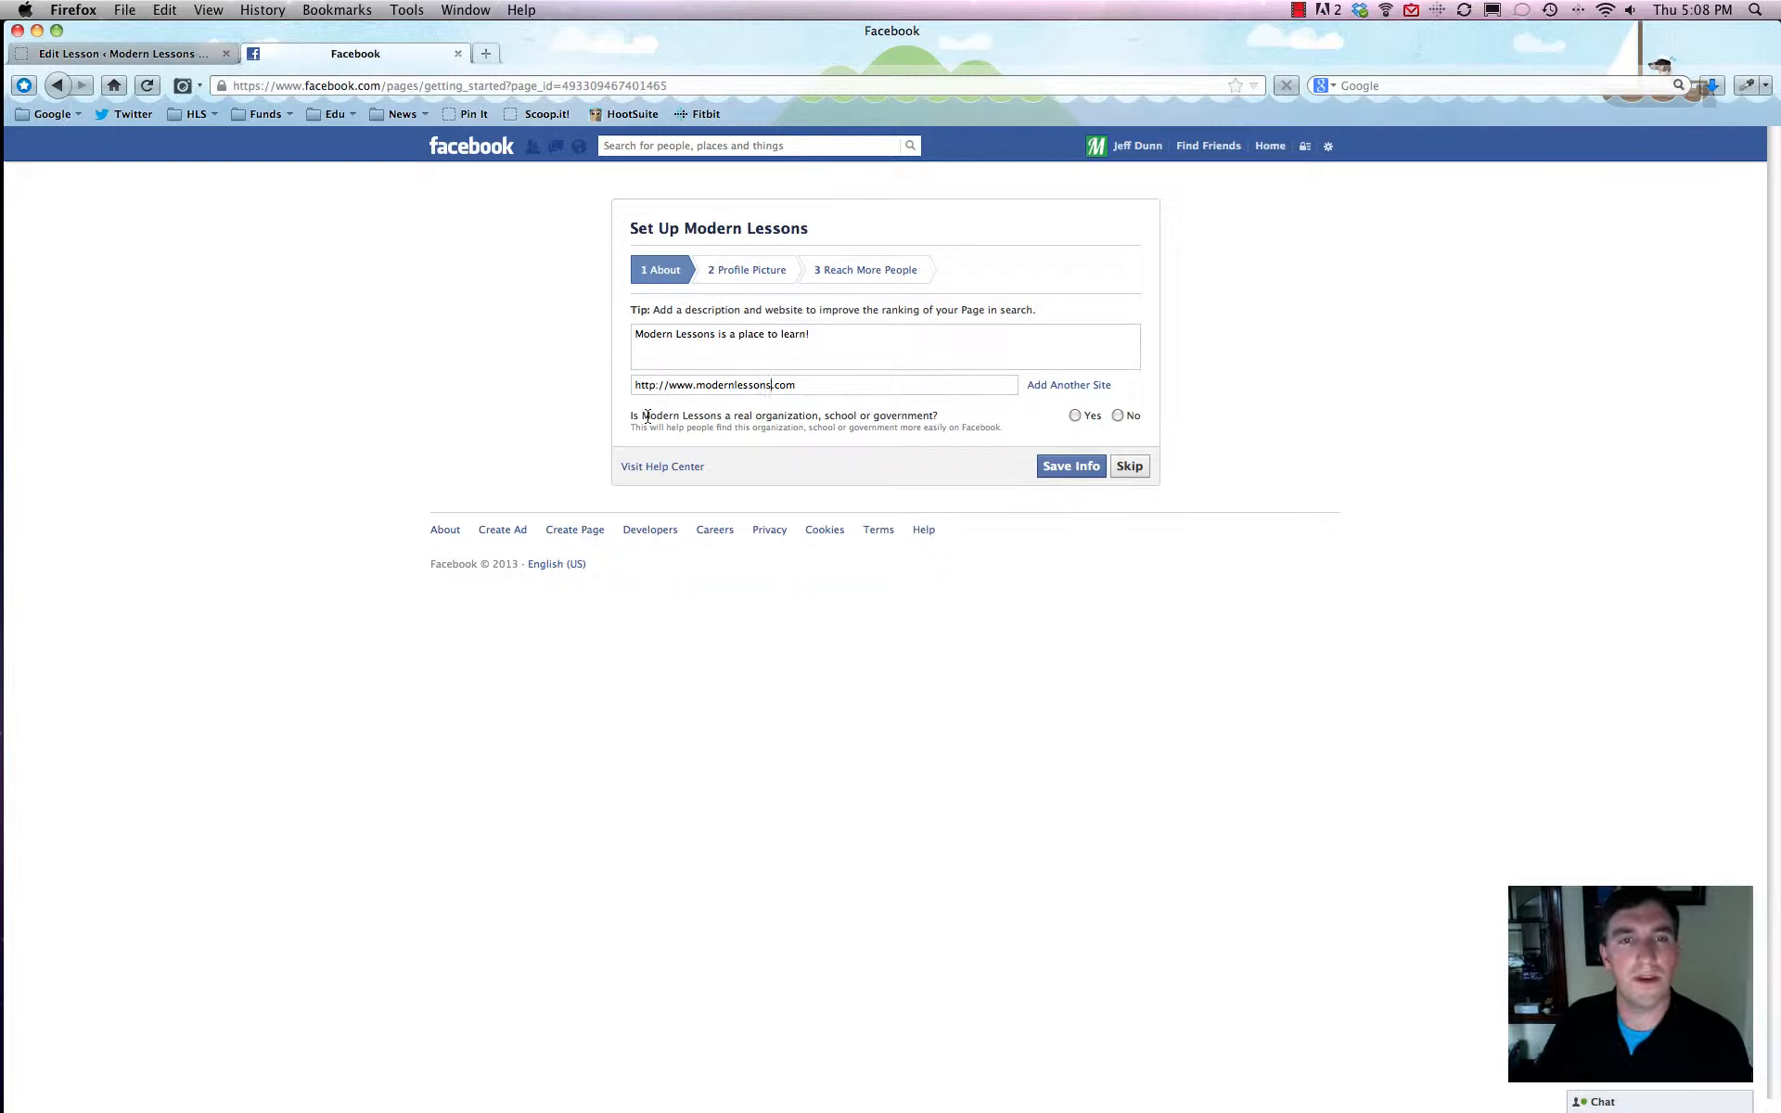
Step: Answer Yes to both the real organization and the authorized representation questions, and save the page info
{"action": "left_click", "coordinate": [1073, 415]}
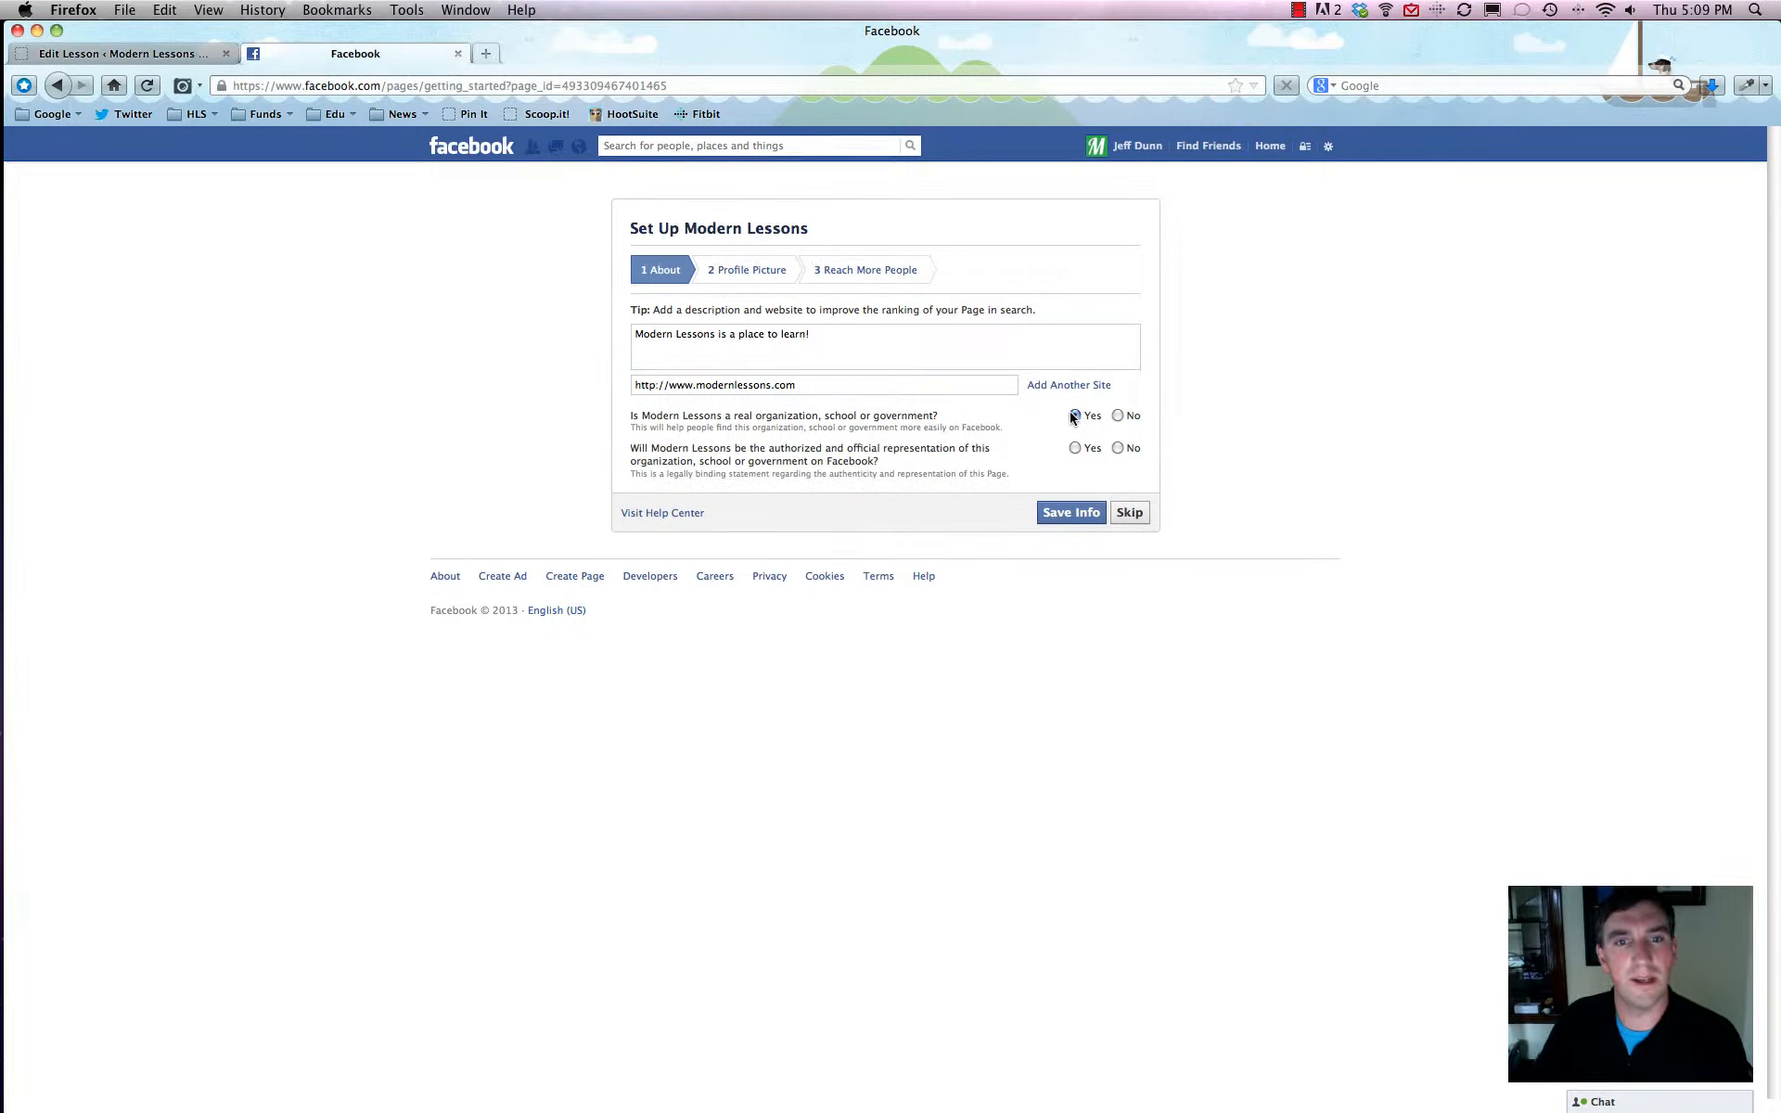
{"action": "left_click", "coordinate": [1074, 447]}
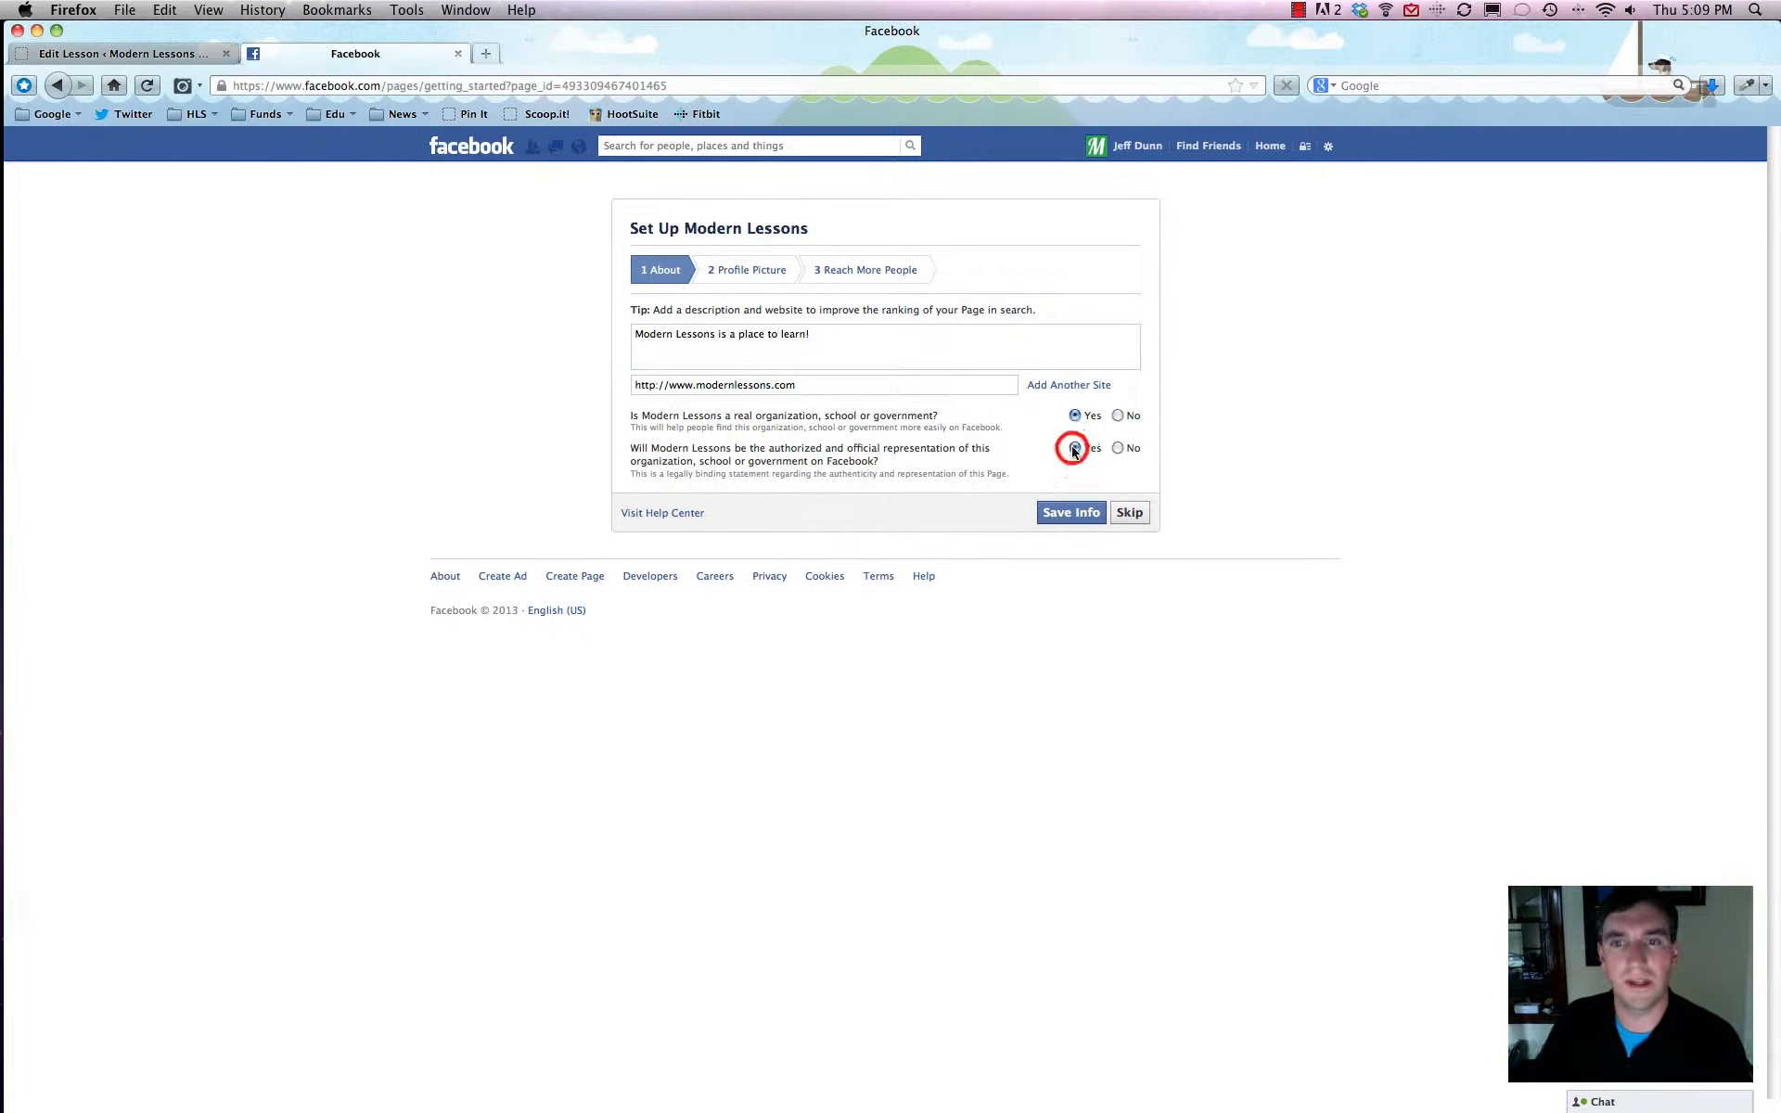
{"action": "left_click", "coordinate": [1071, 512]}
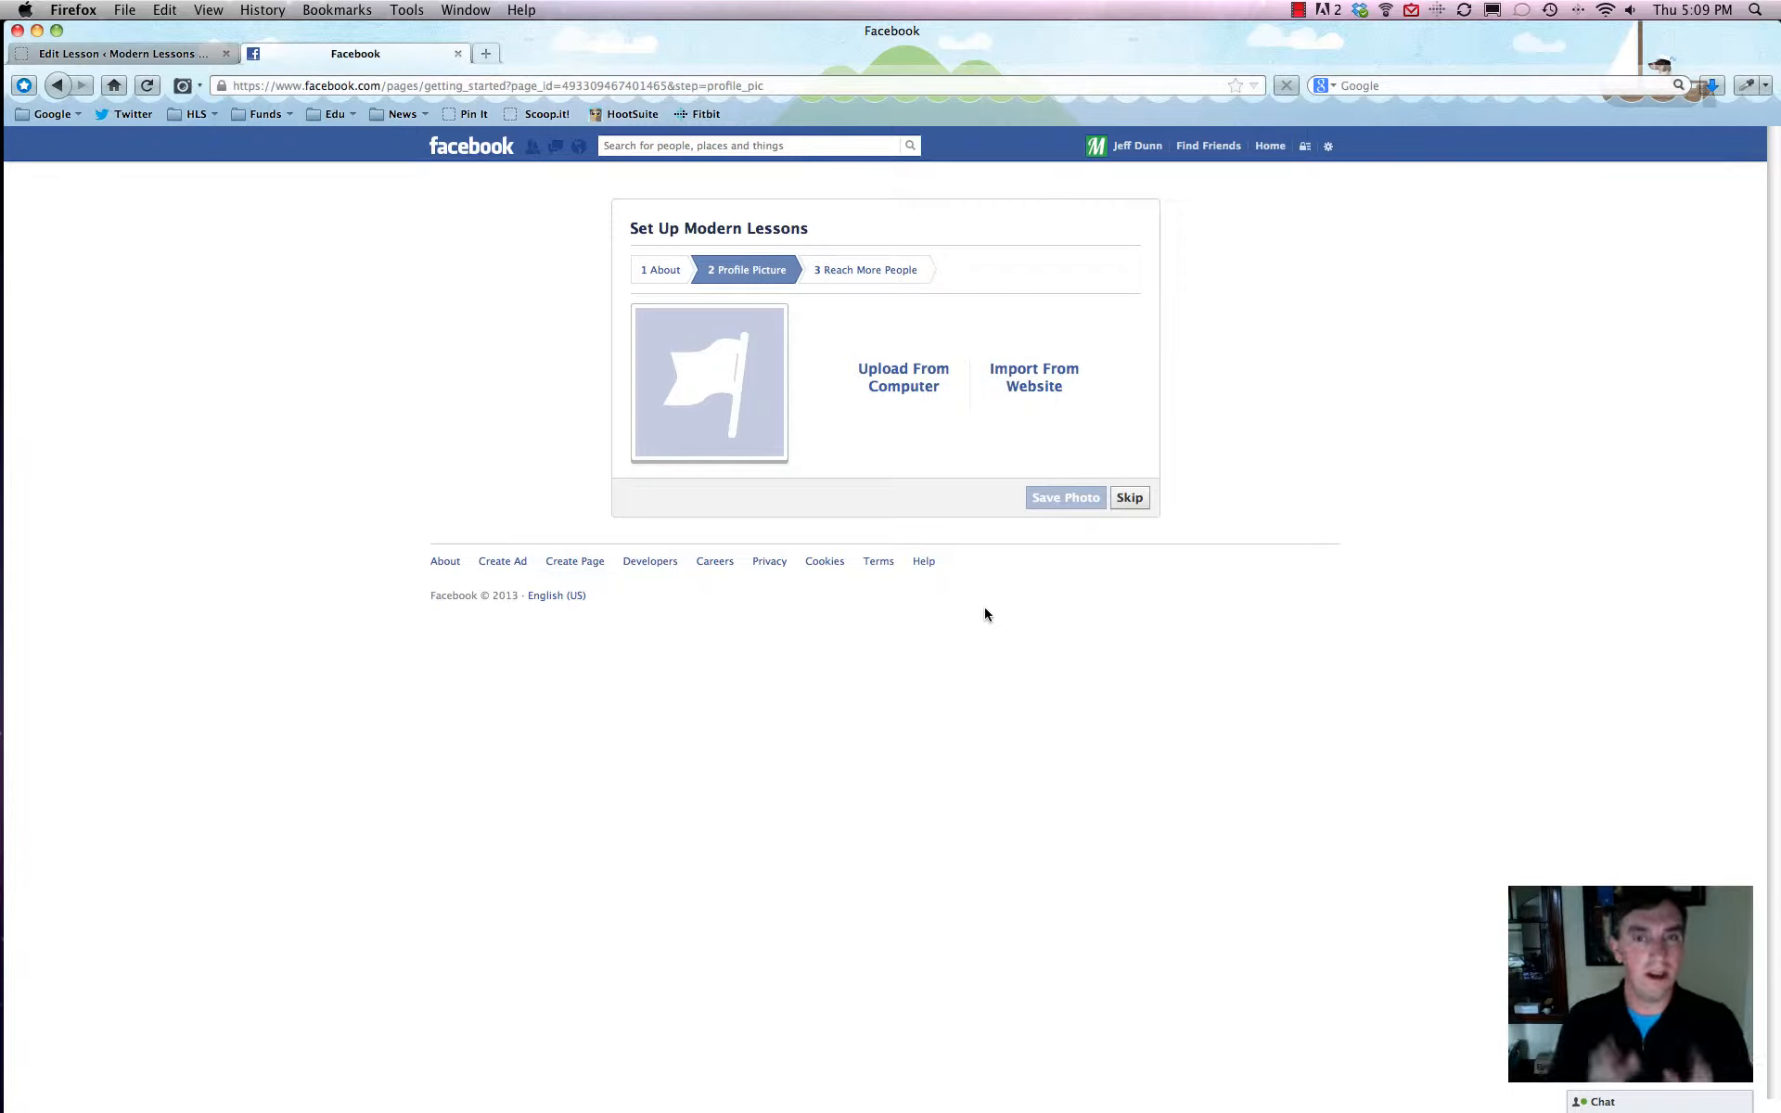
Step: Upload globe.jpg from the Desktop as the page's profile picture and skip adding a payment method
{"action": "left_click", "coordinate": [904, 378]}
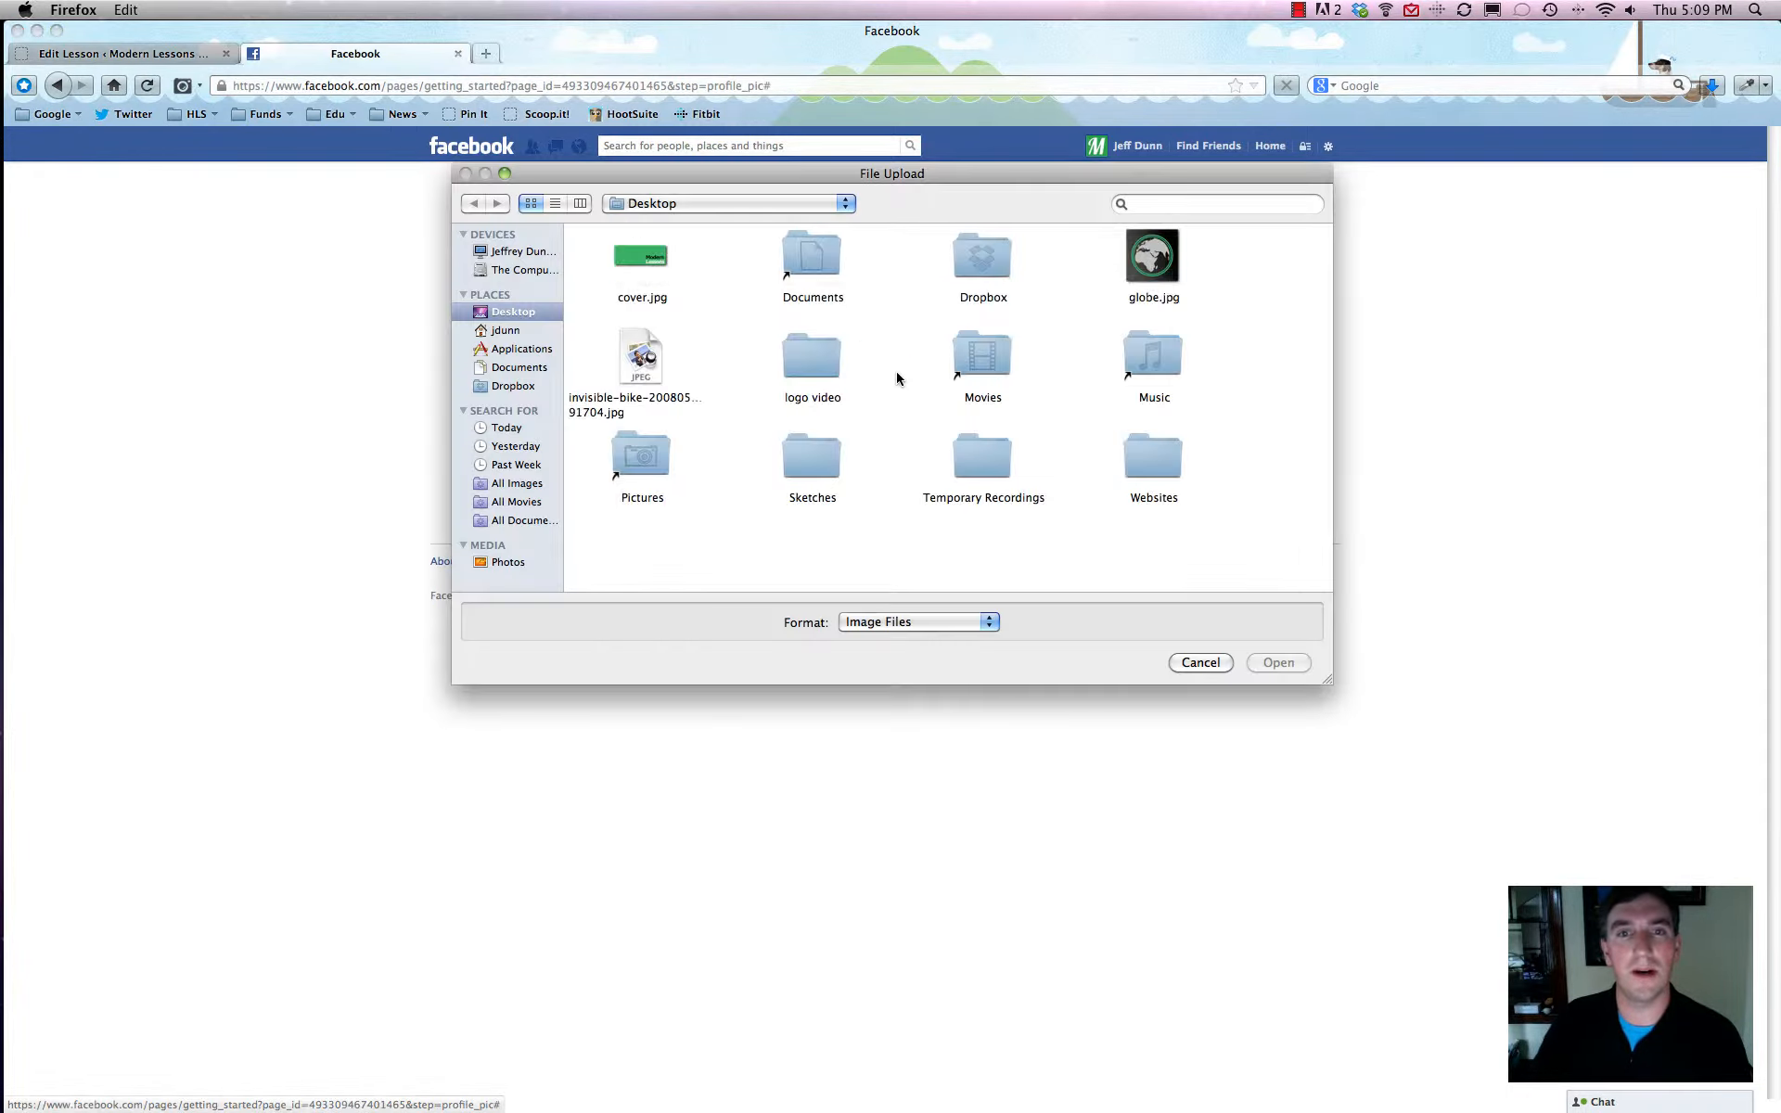
{"action": "left_click", "coordinate": [1154, 257]}
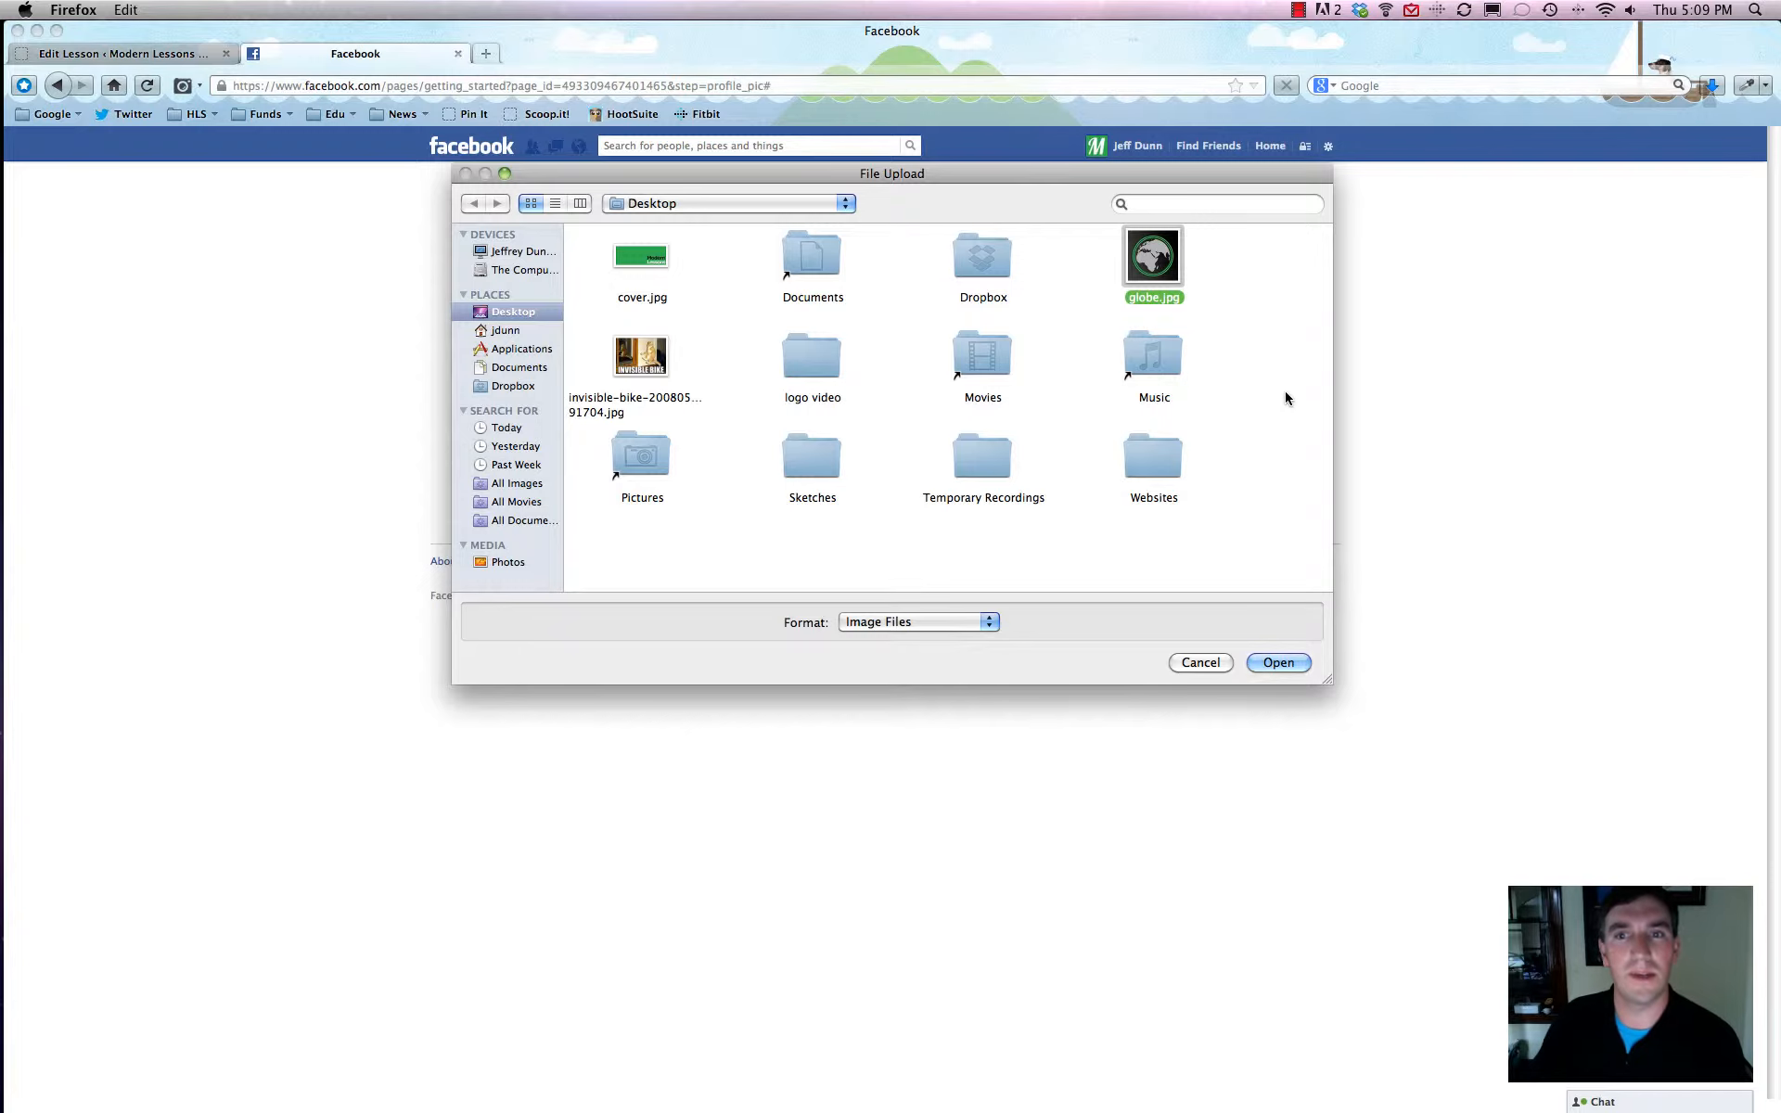
{"action": "left_click", "coordinate": [1279, 664]}
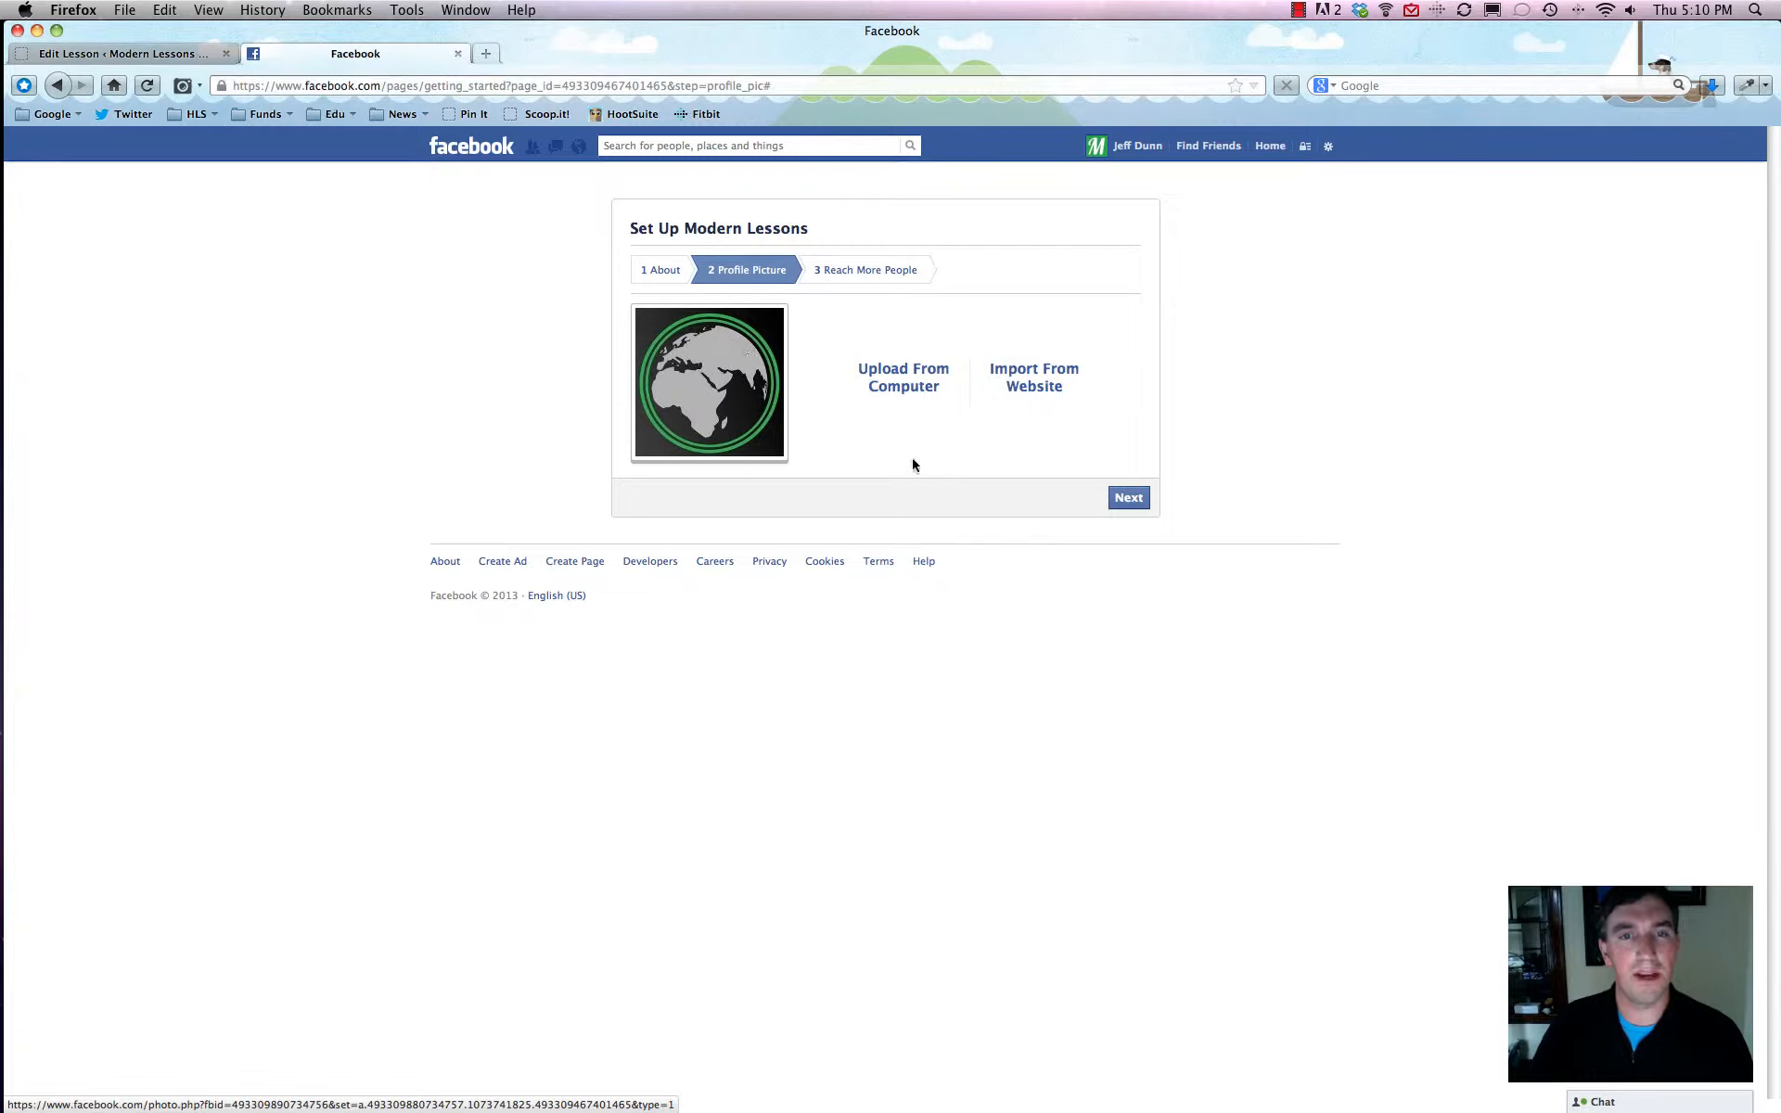
{"action": "left_click", "coordinate": [1128, 498]}
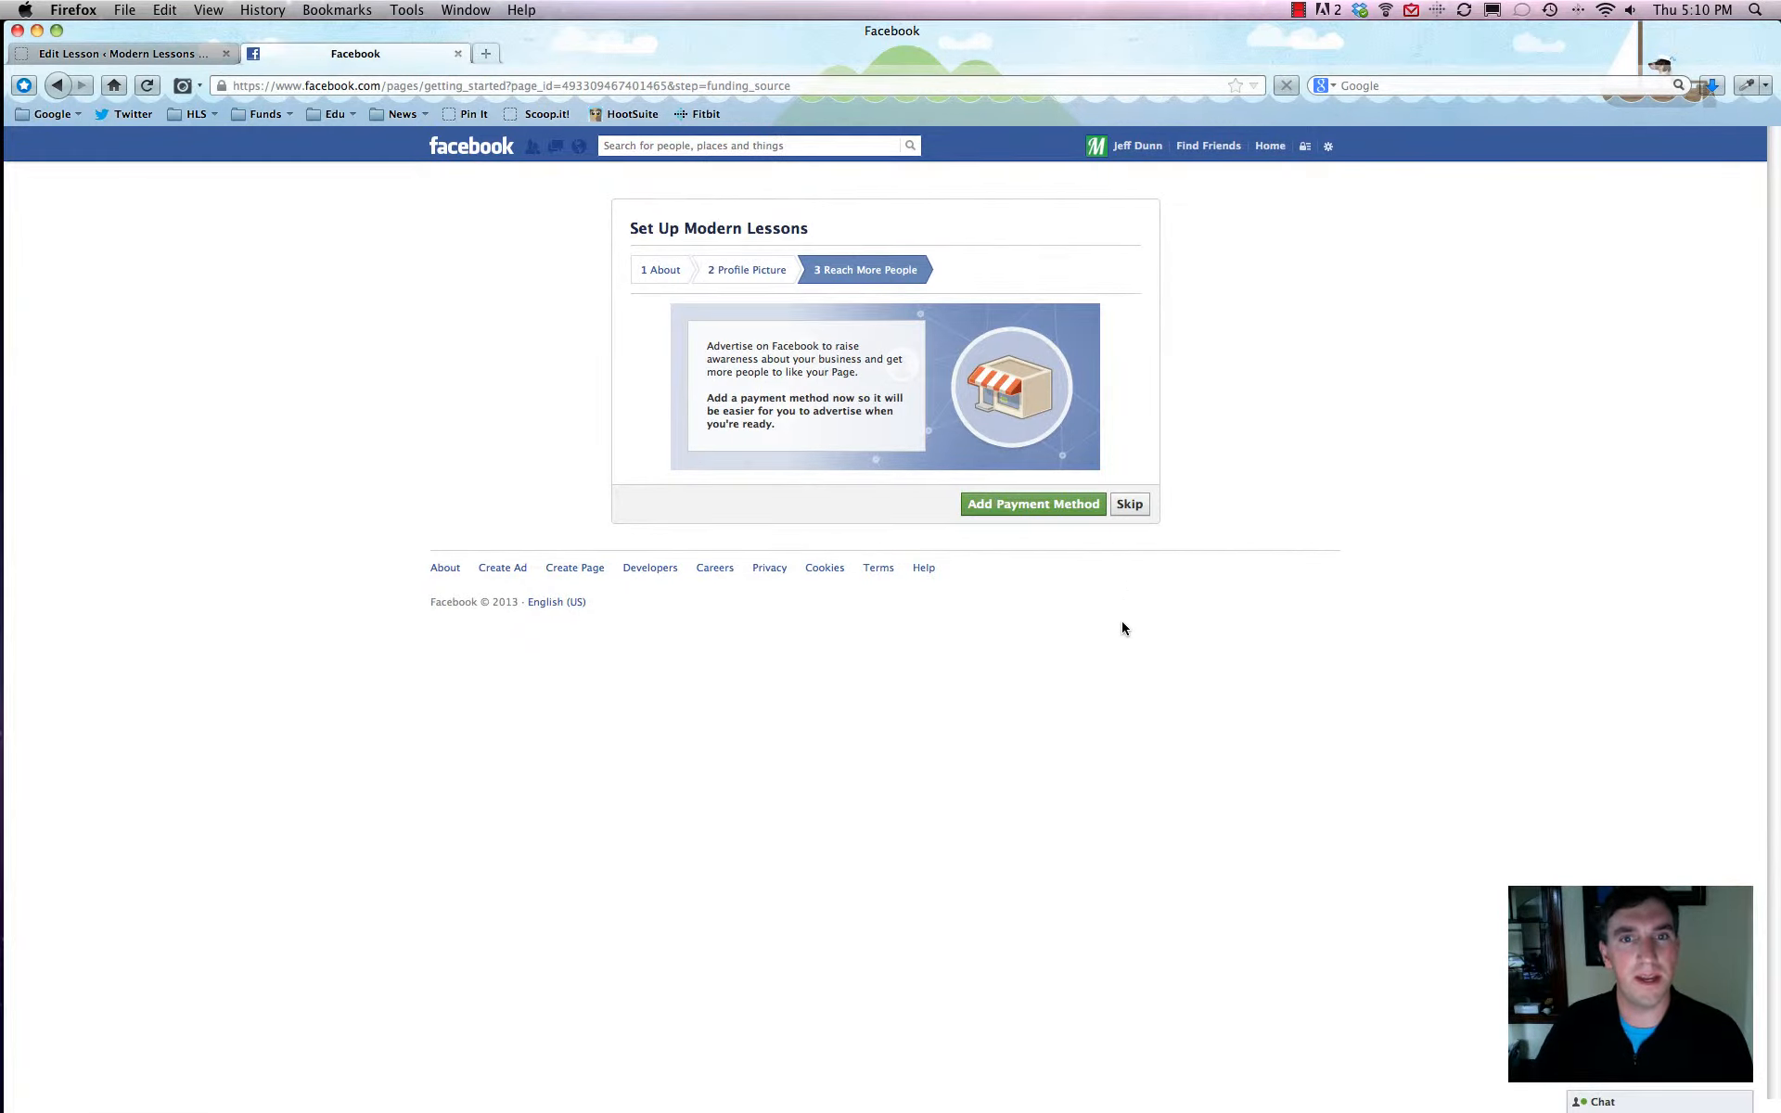
{"action": "left_click", "coordinate": [1131, 505]}
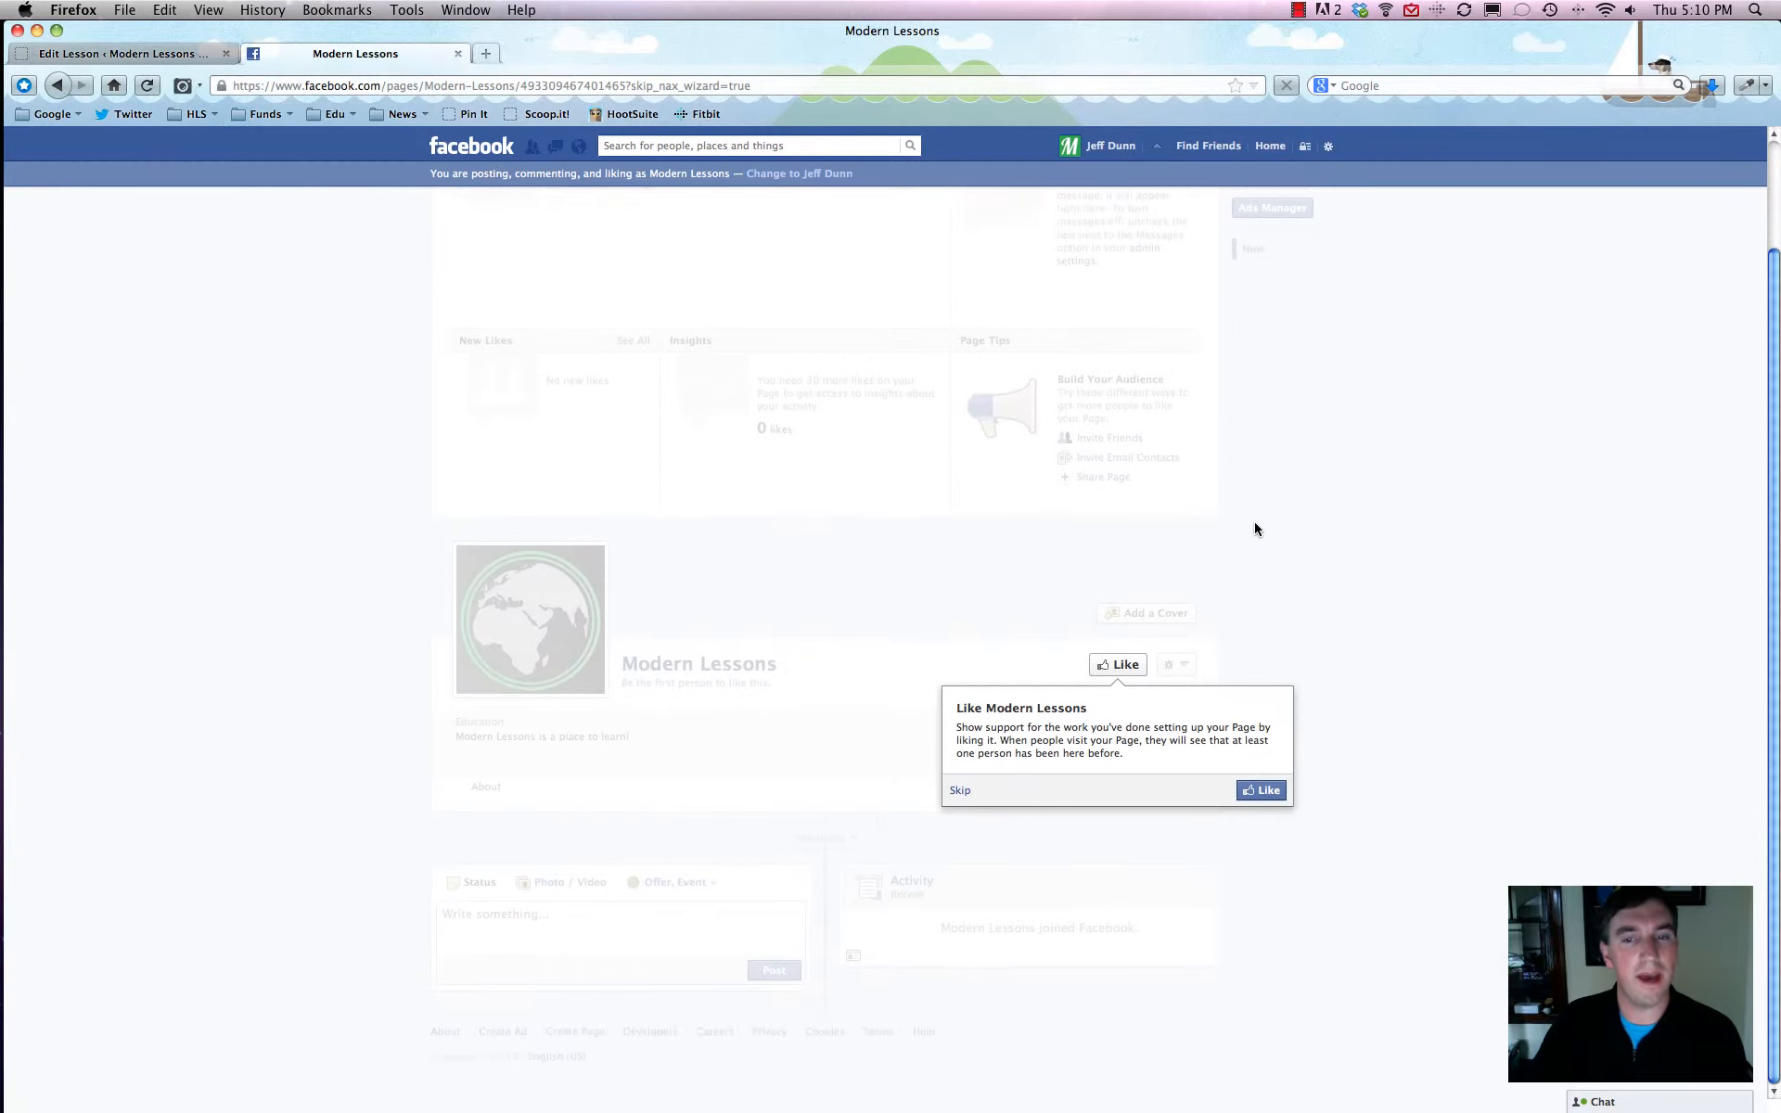
Step: Like the Modern Lessons page and move past the tips on inviting friends and email contacts
{"action": "left_click", "coordinate": [1267, 791]}
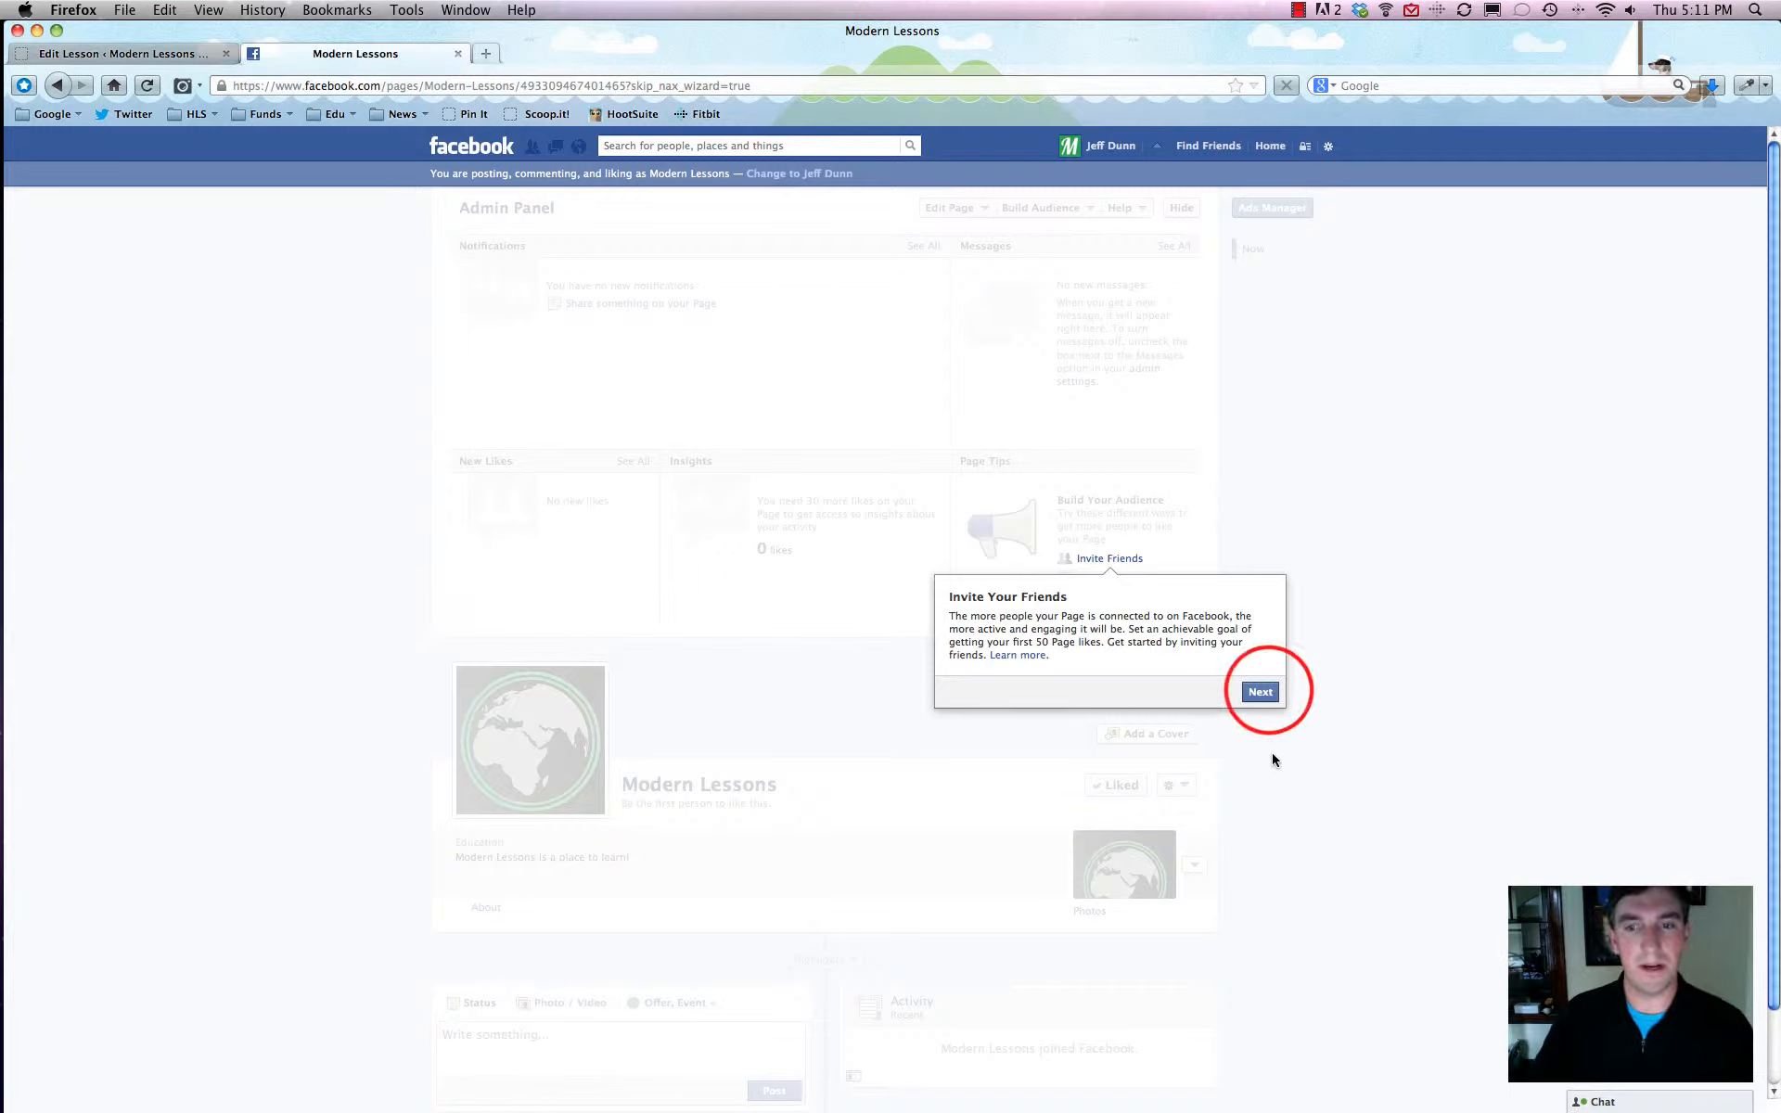
{"action": "left_click", "coordinate": [1260, 692]}
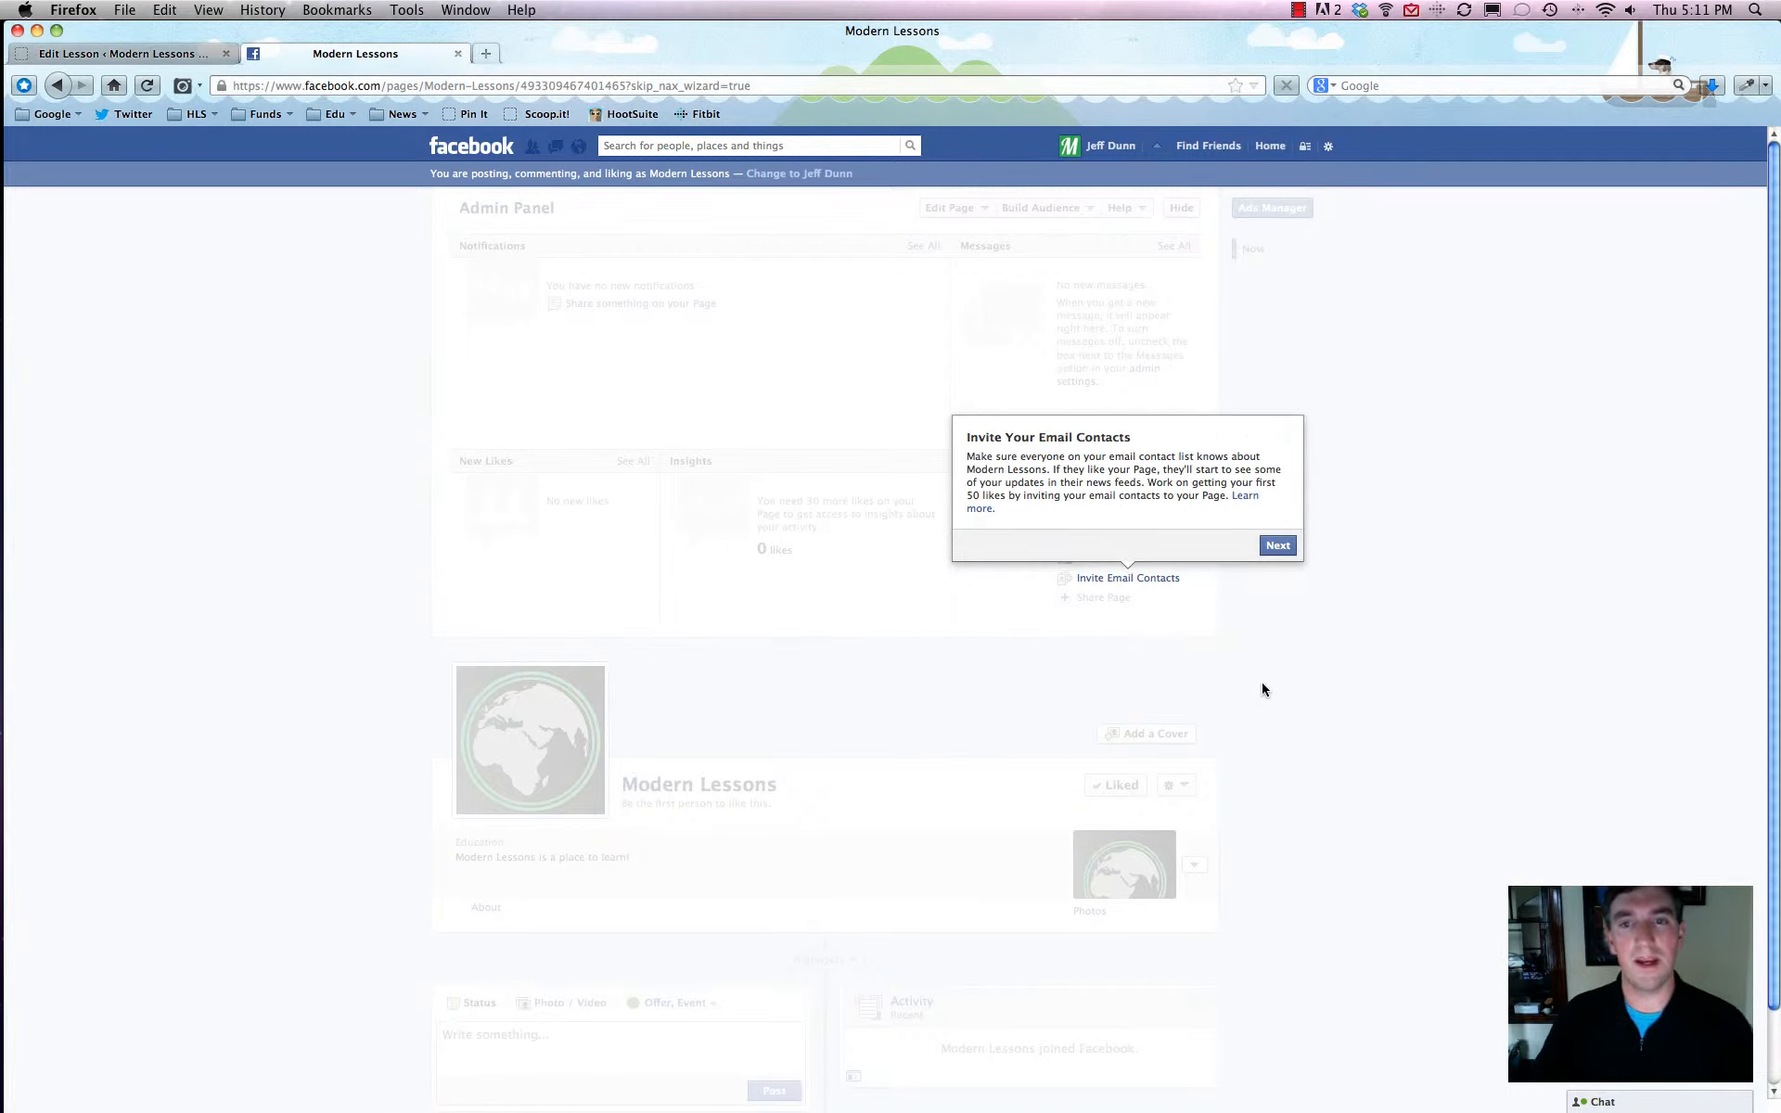
{"action": "left_click", "coordinate": [1279, 549]}
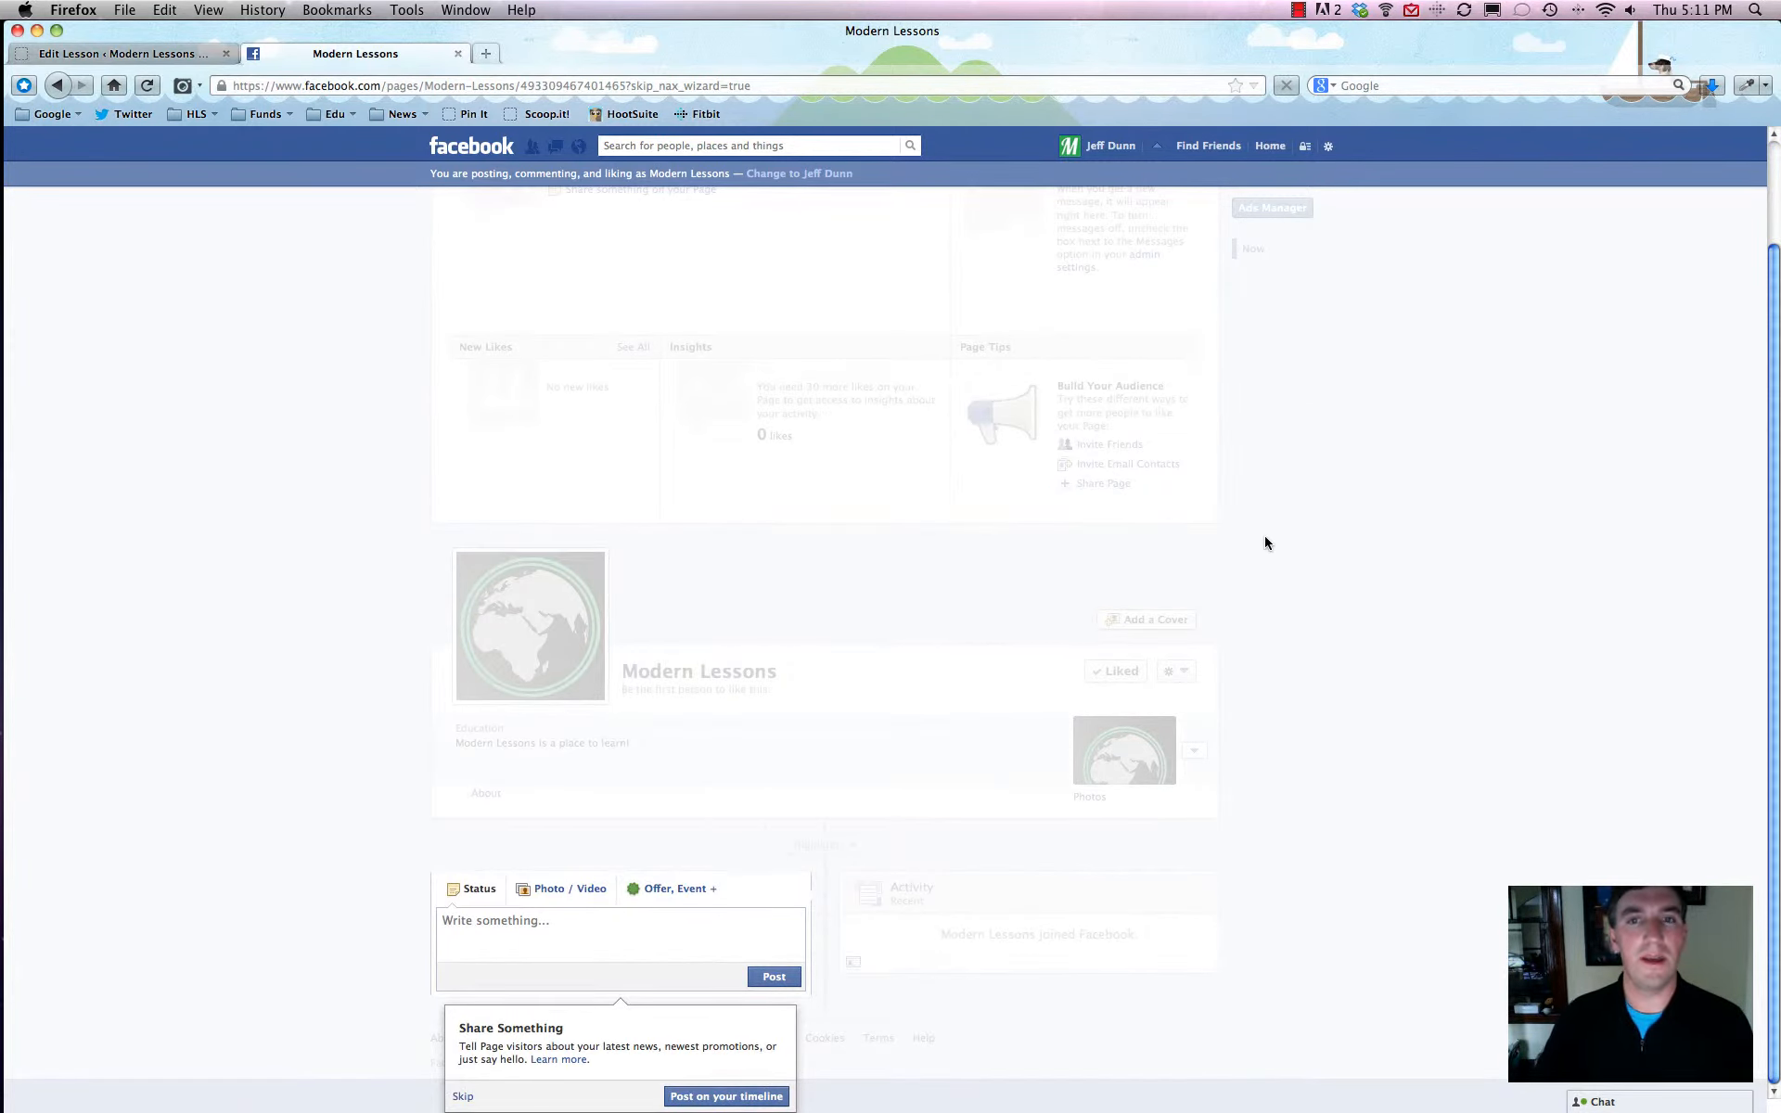
Step: Publish the status "This is our first post!" on the Modern Lessons page's timeline
{"action": "left_click", "coordinate": [548, 937]}
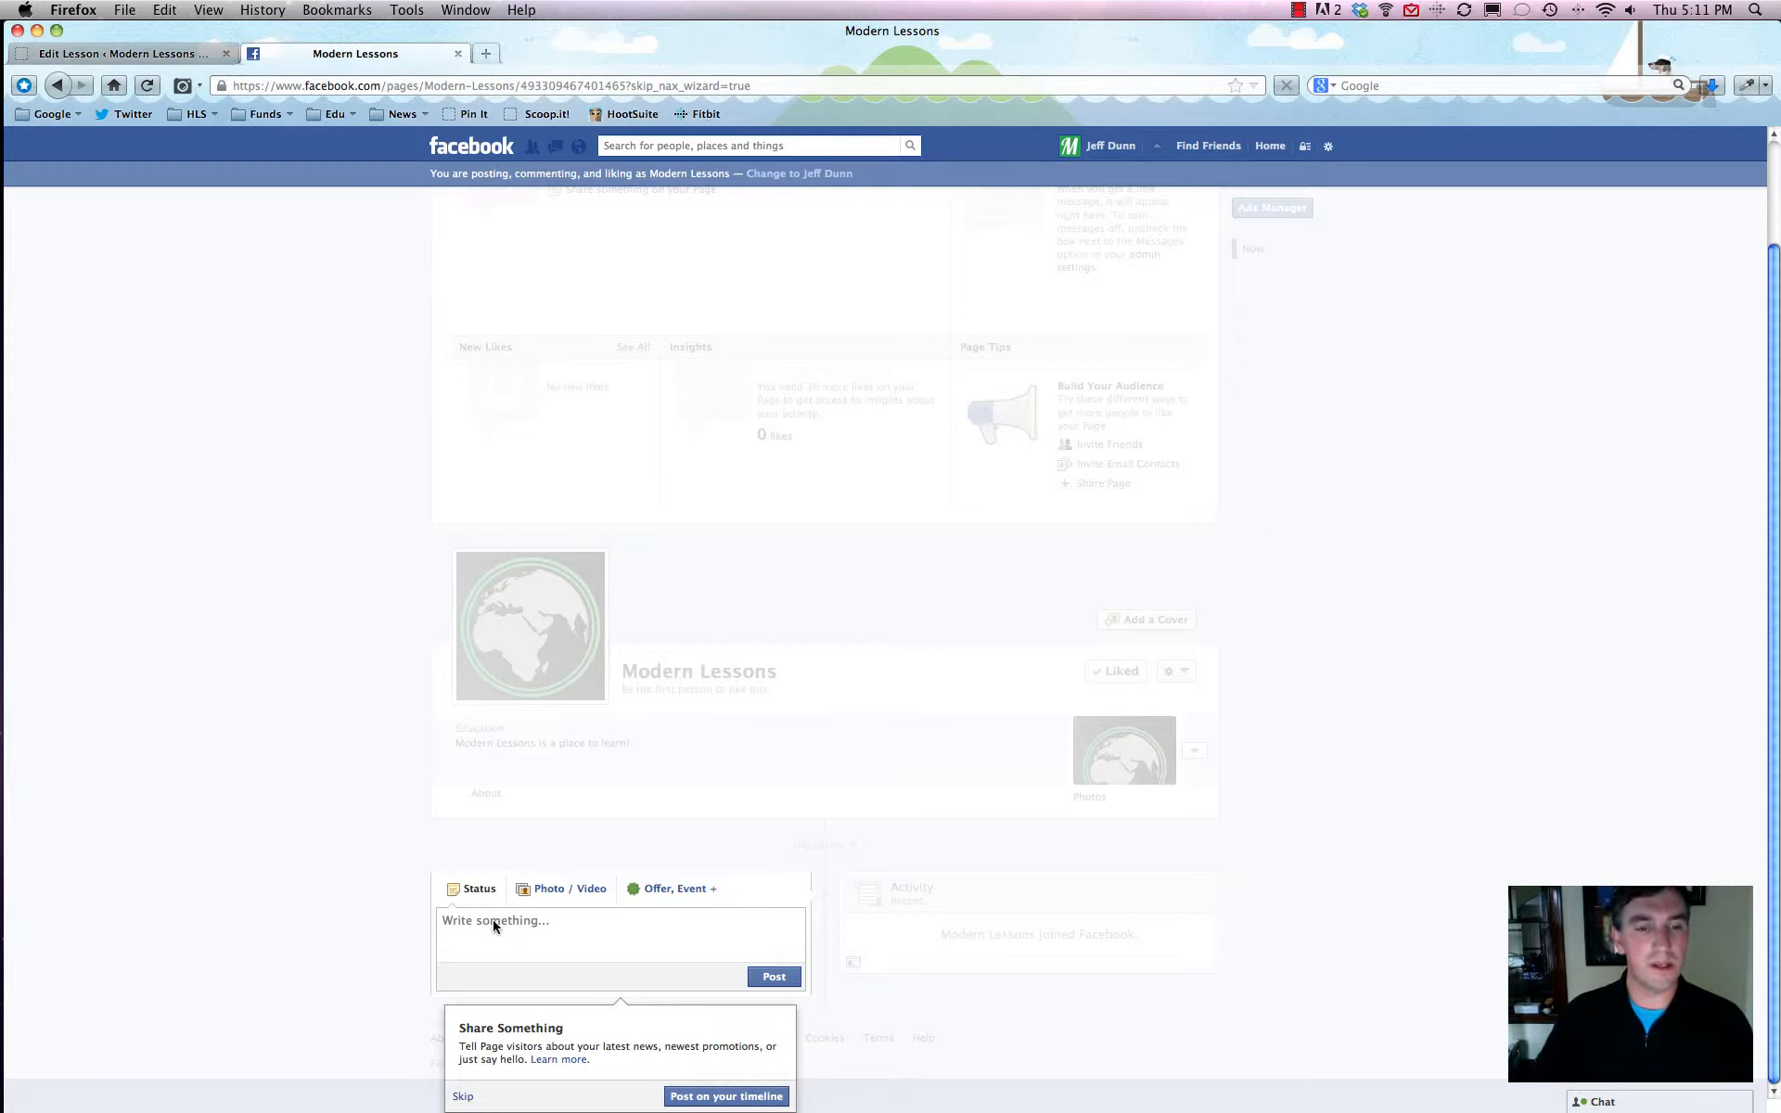
{"action": "left_click", "coordinate": [722, 1100]}
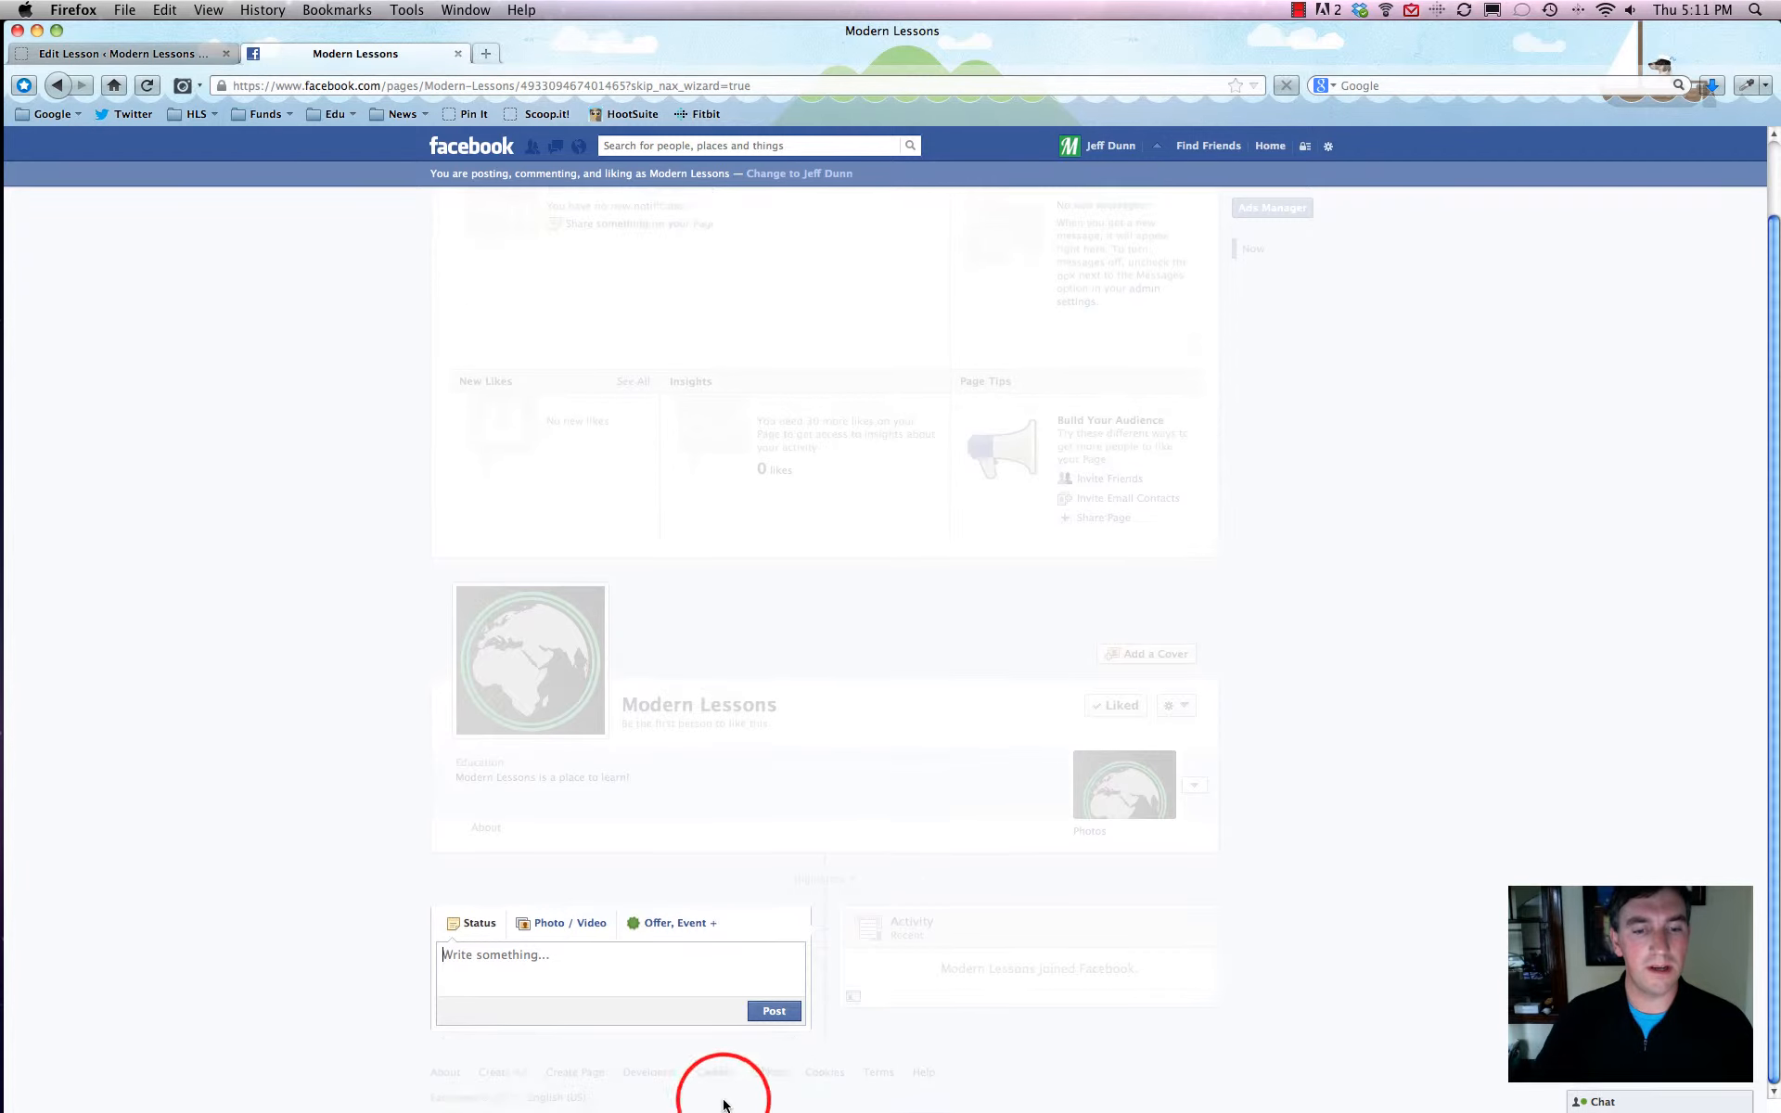
{"action": "left_click", "coordinate": [515, 964]}
{"action": "left_click", "coordinate": [512, 961]}
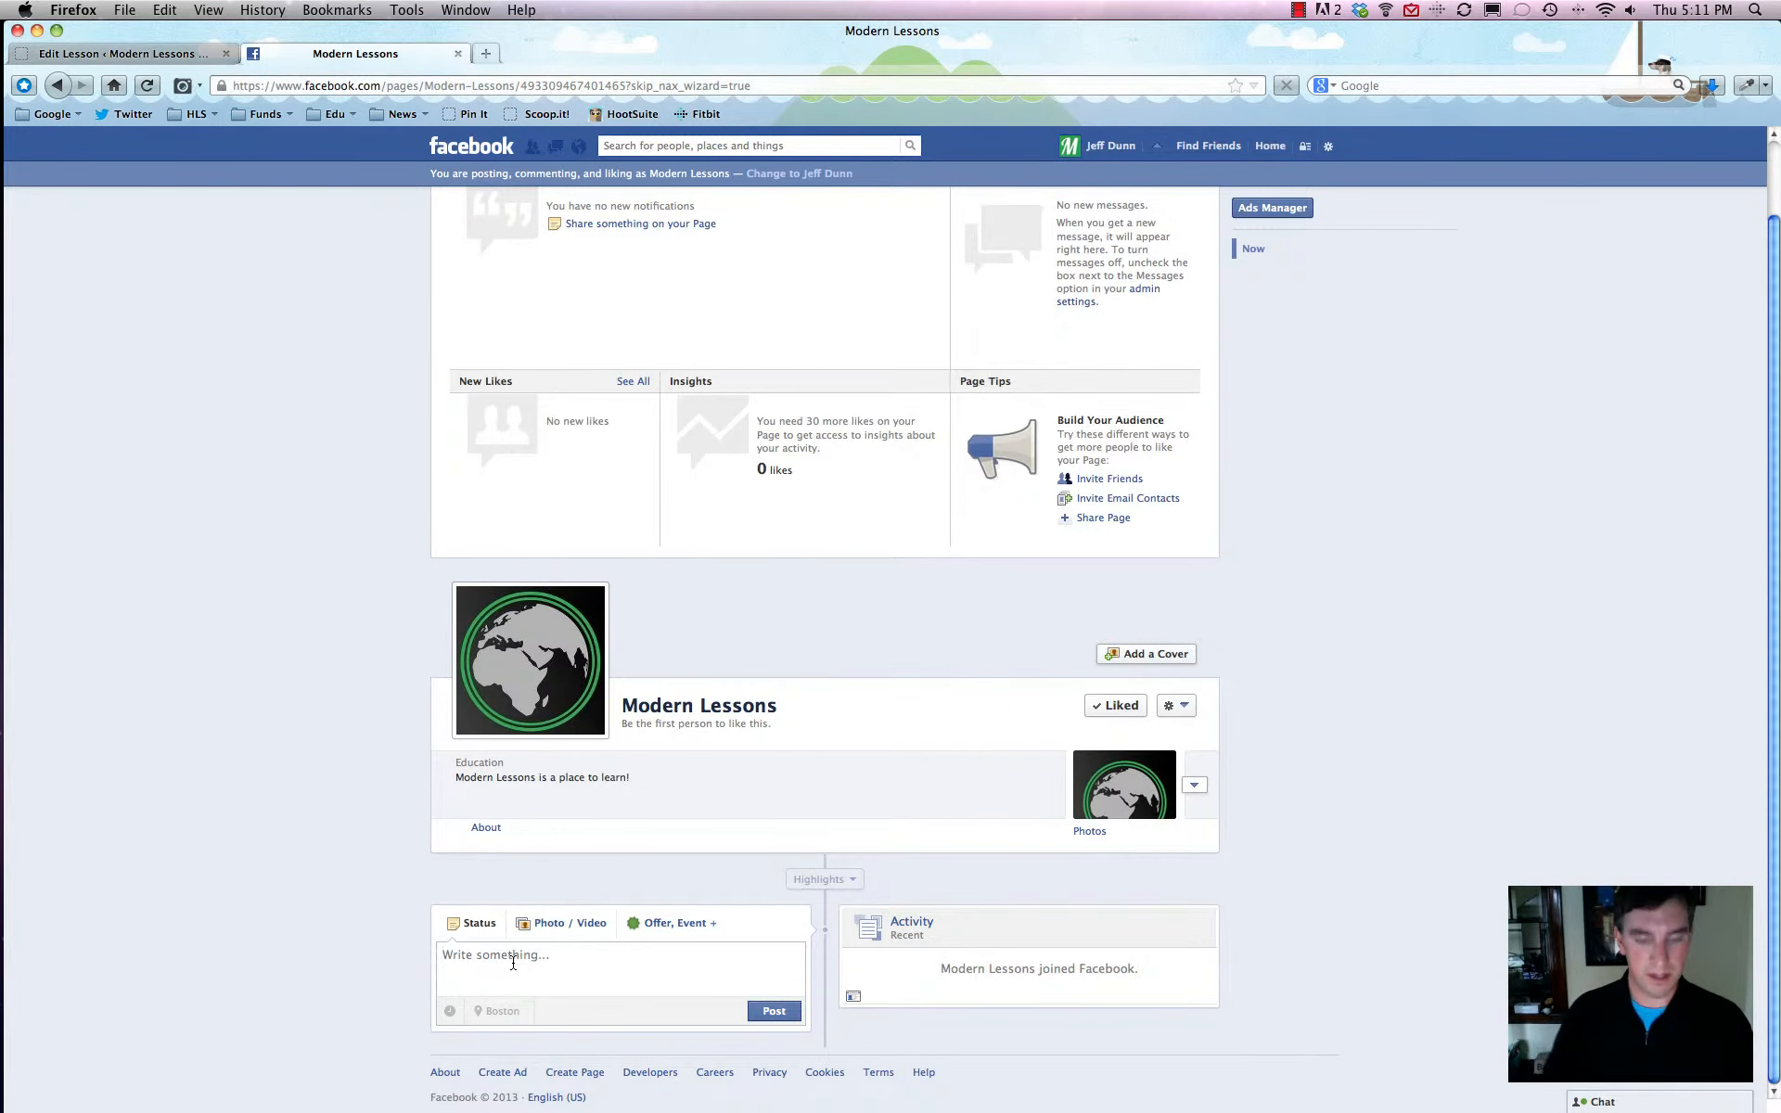
{"action": "type", "text": "This is our first post!"}
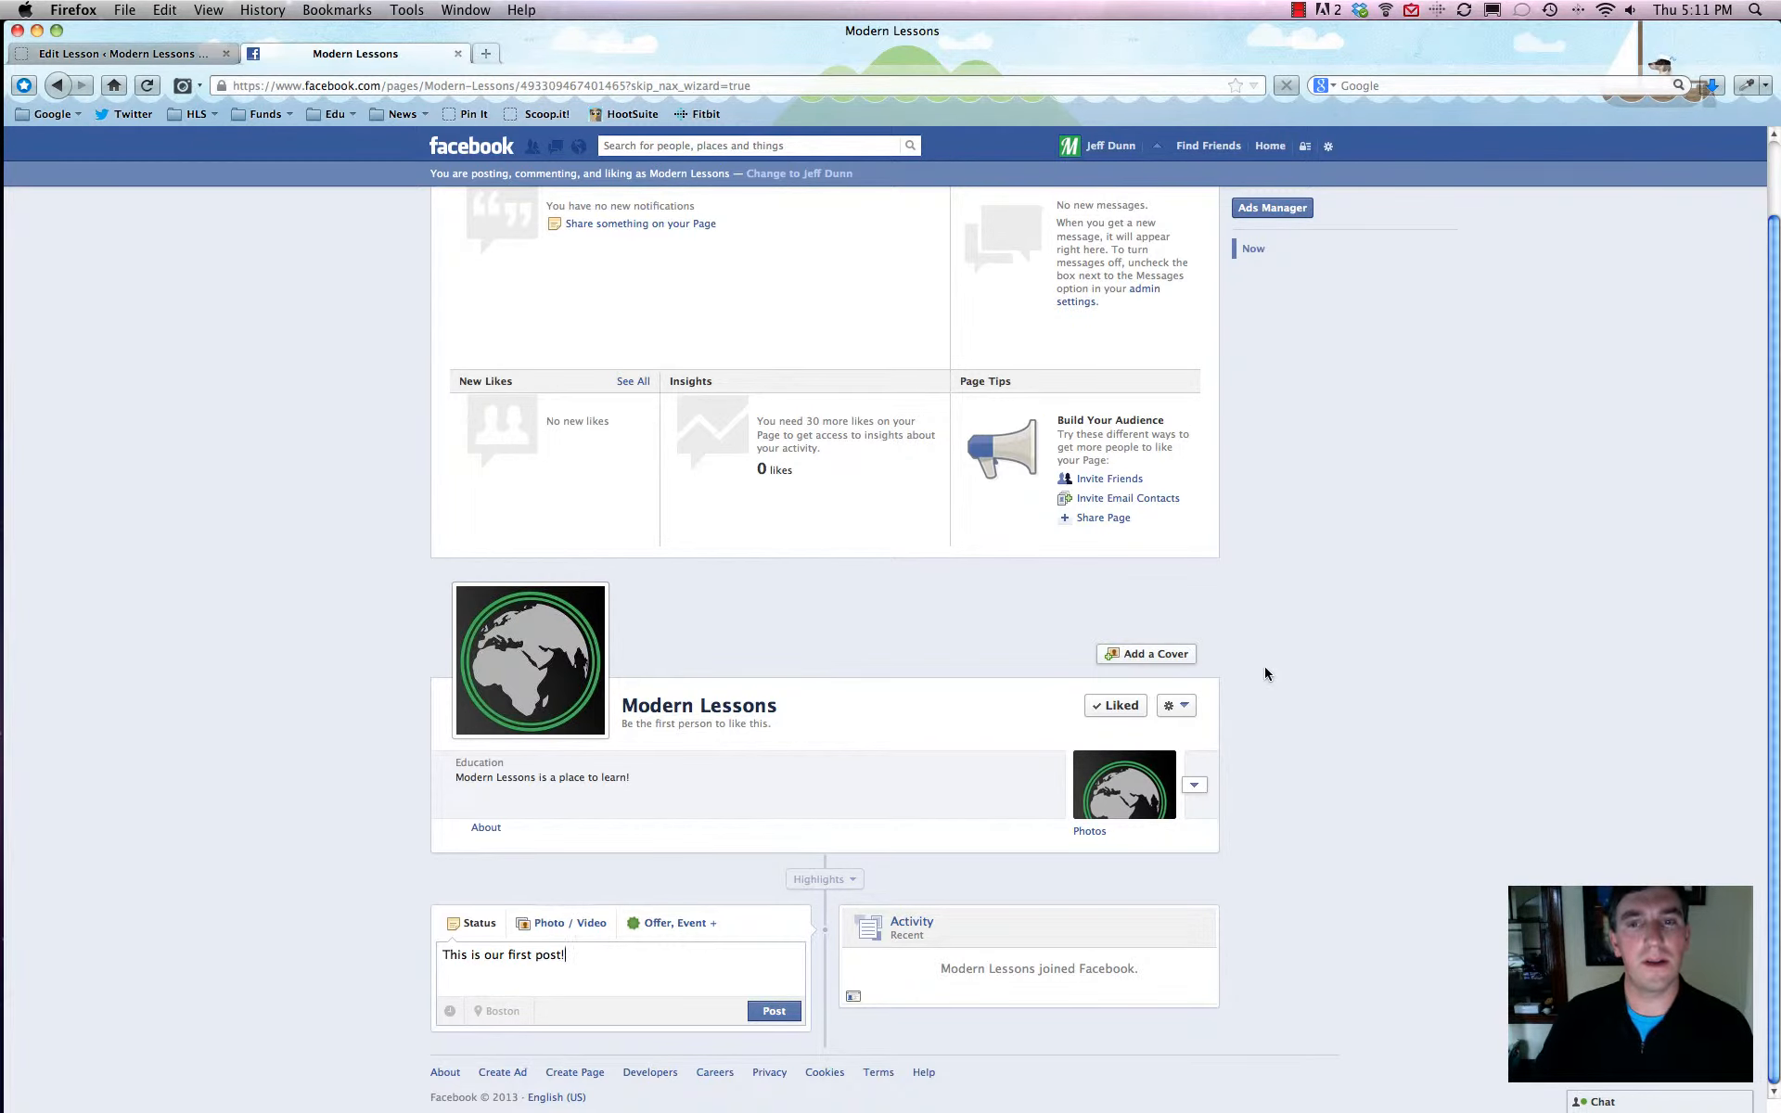
{"action": "scroll", "coordinate": [1265, 674], "scroll_direction": "up", "scroll_amount": 2}
{"action": "scroll", "coordinate": [1266, 668], "scroll_direction": "down", "scroll_amount": 2}
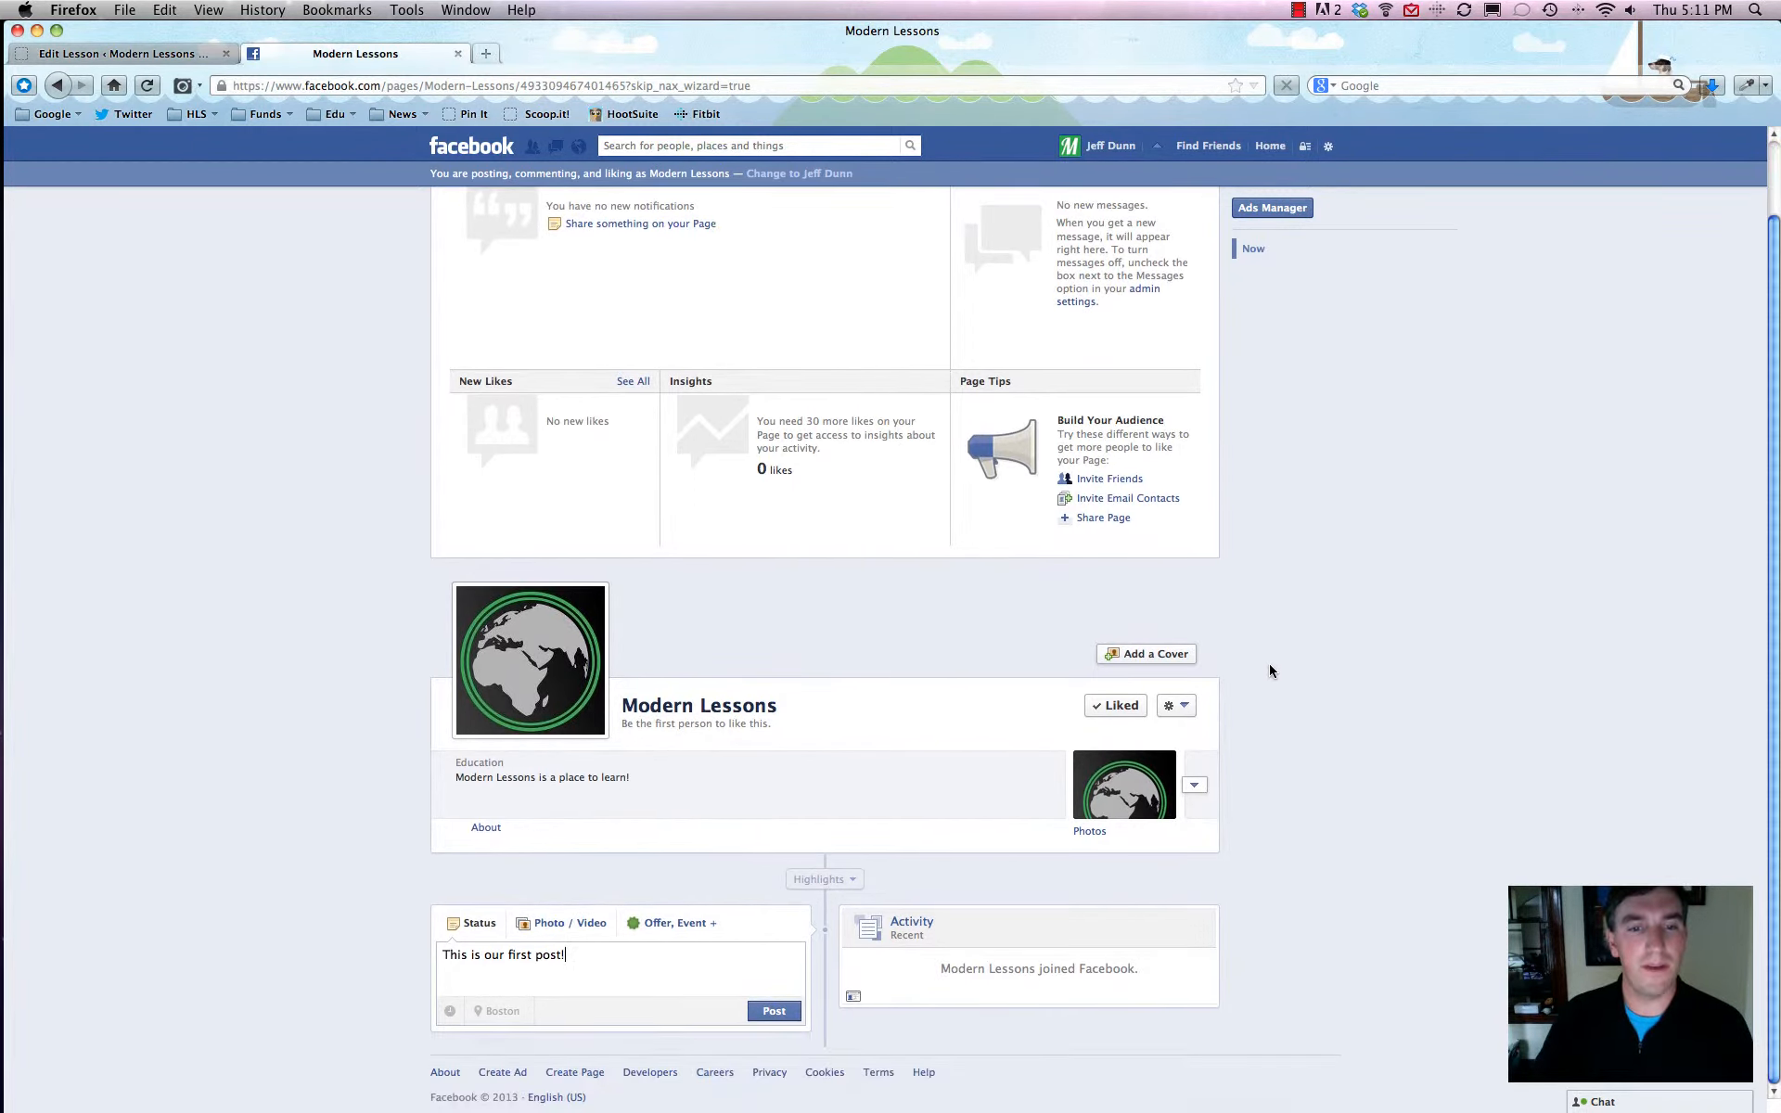
{"action": "left_click", "coordinate": [779, 1014]}
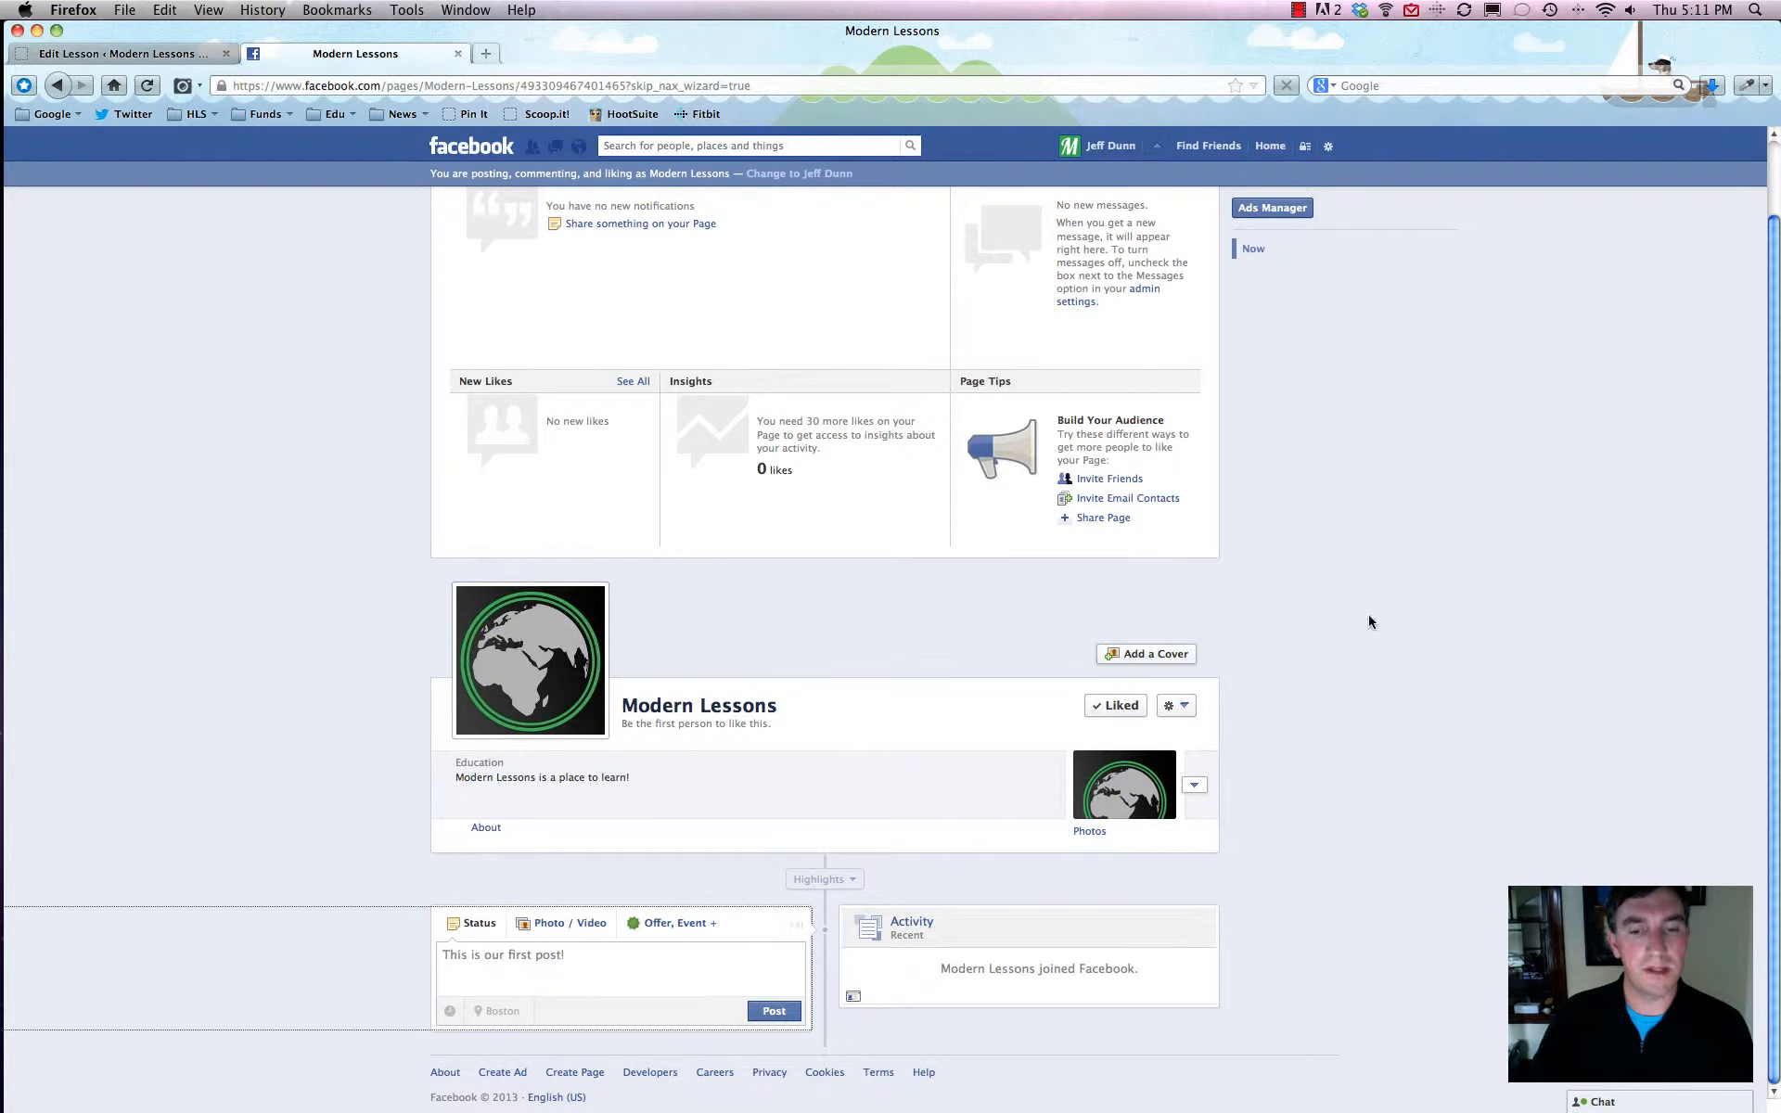
Step: Highlight the post "This is our first post!" so it spans the full width of the page's timeline
{"action": "scroll", "coordinate": [1356, 613], "scroll_direction": "down", "scroll_amount": 3}
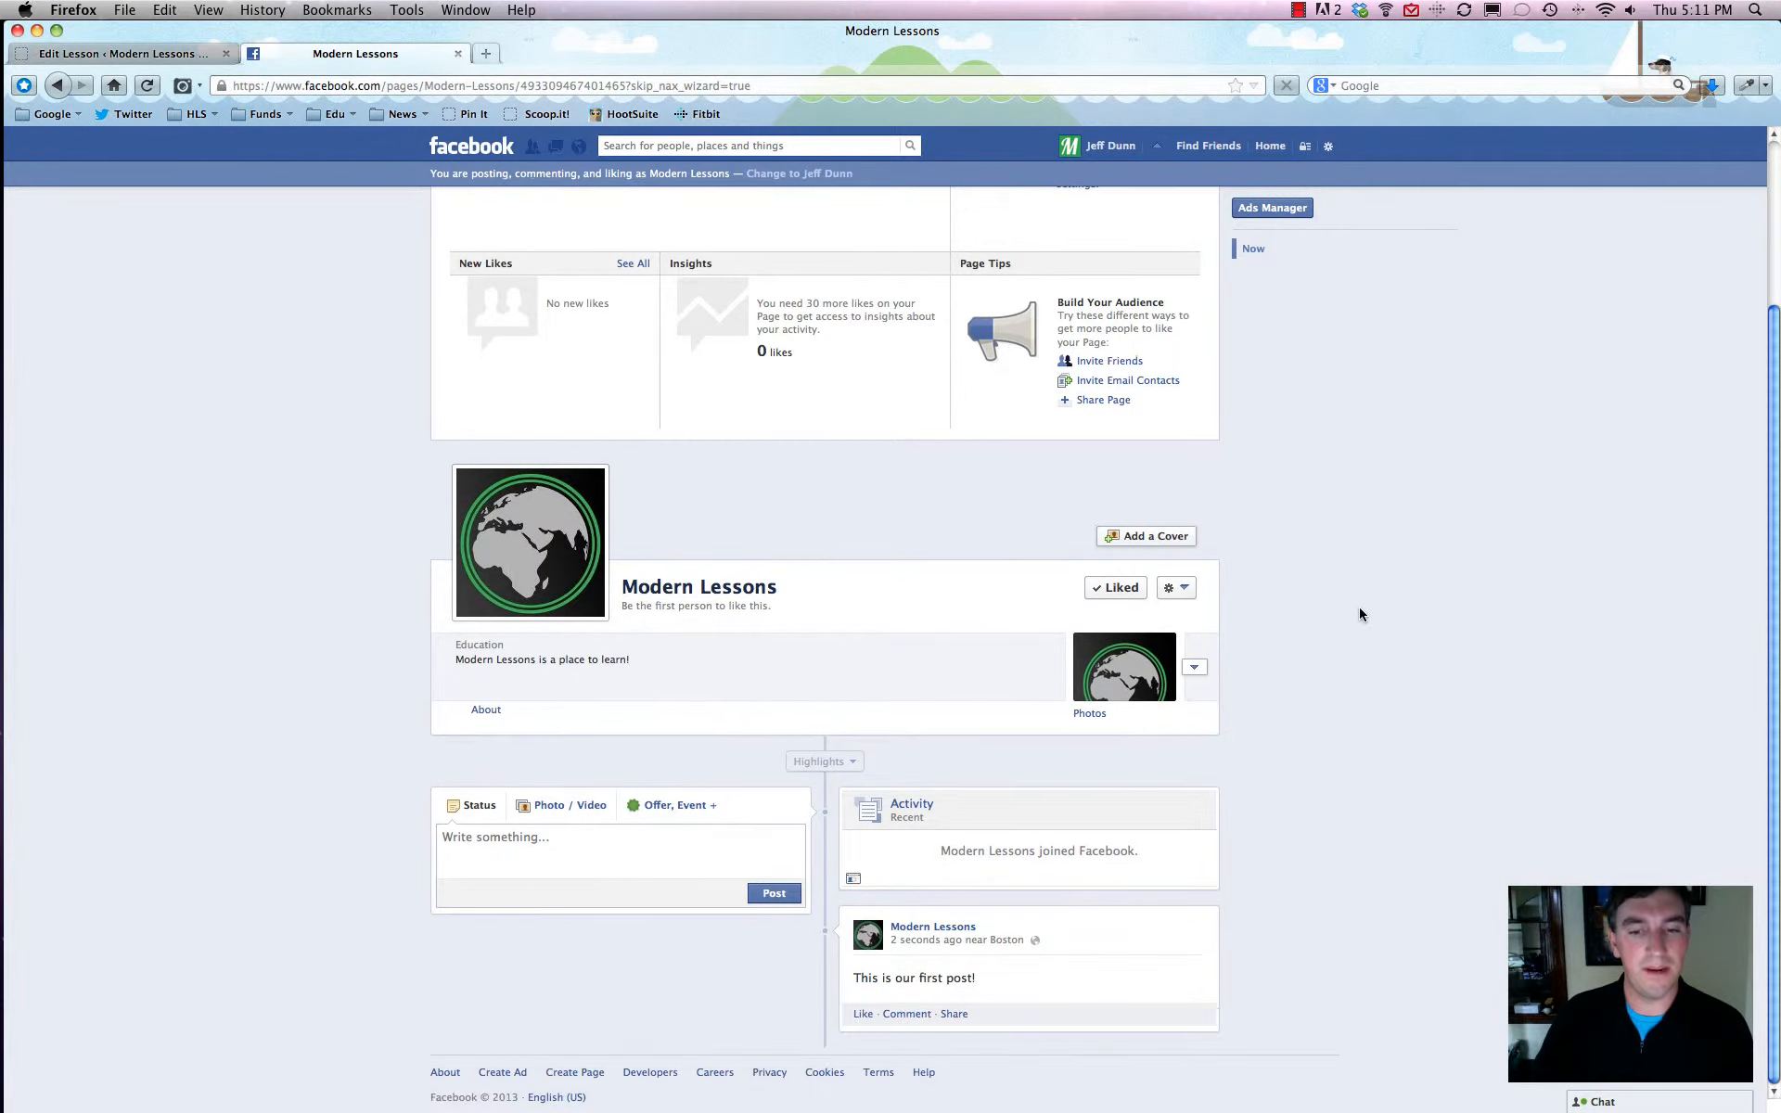
{"action": "left_click", "coordinate": [989, 976]}
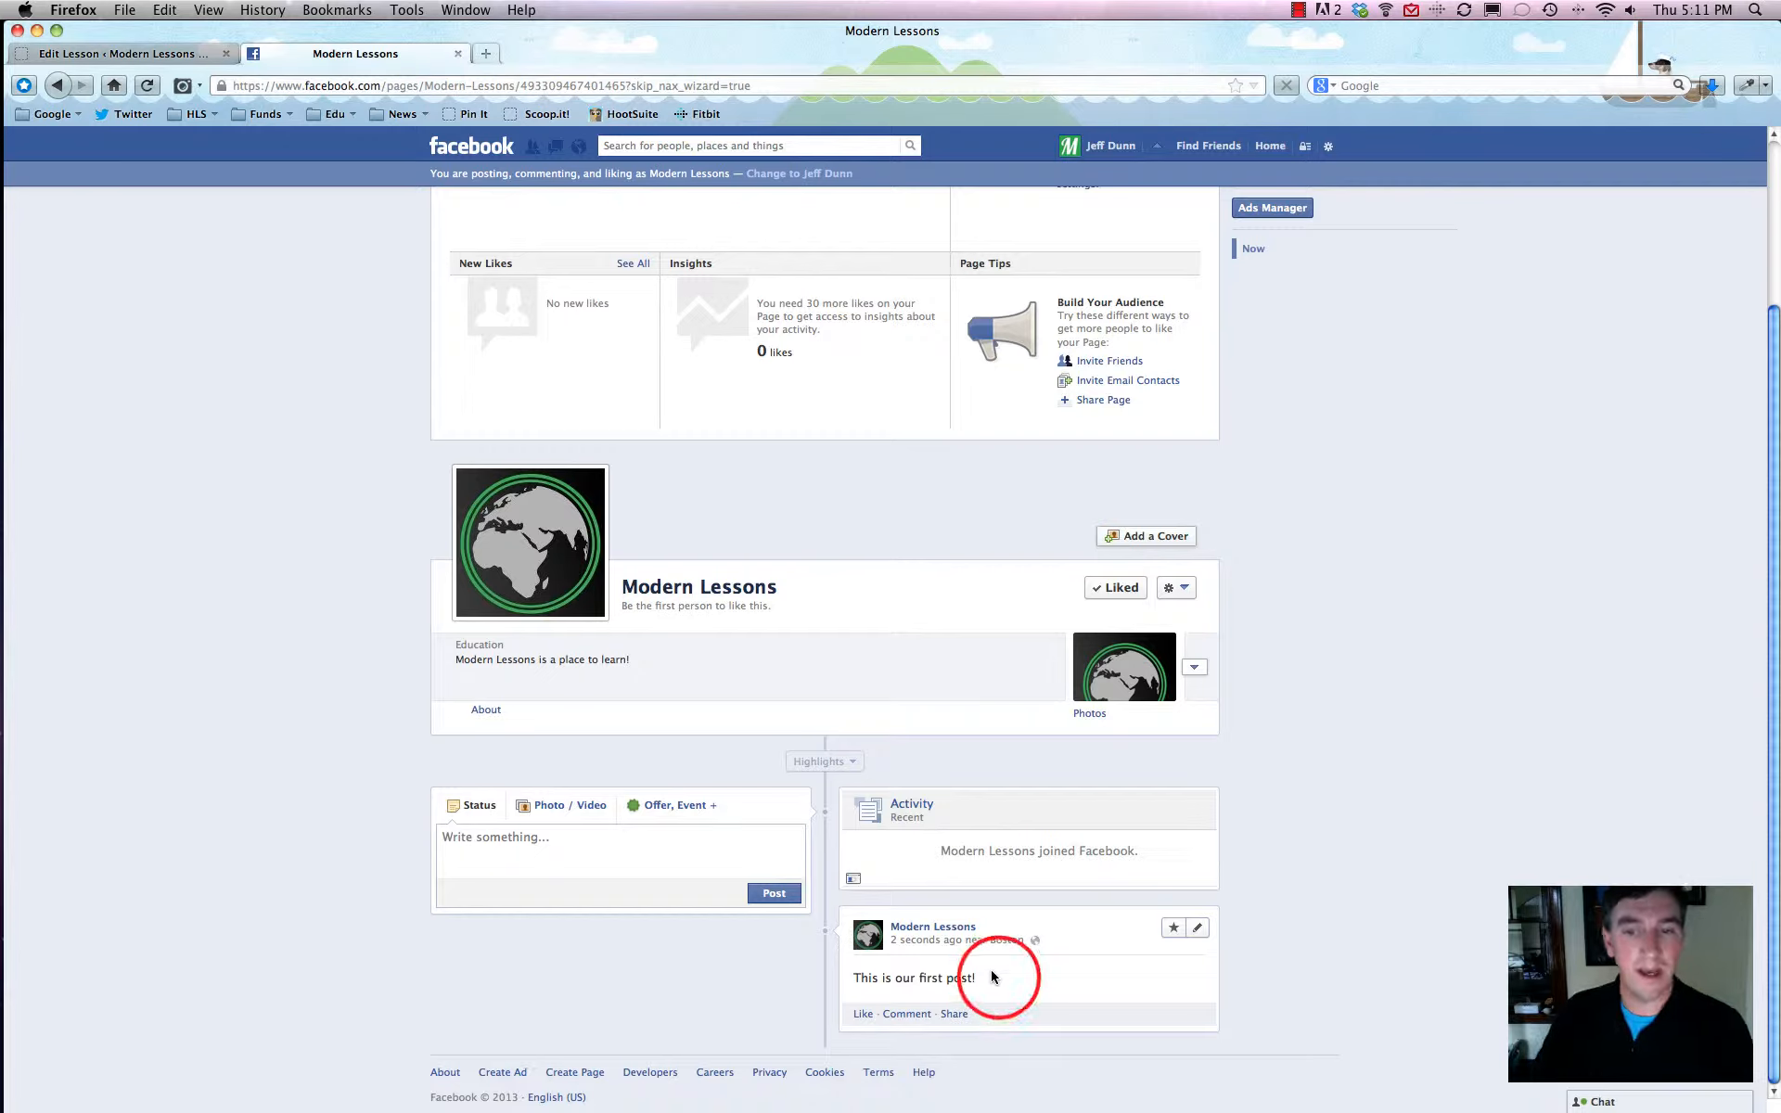
{"action": "left_click_drag", "start_coordinate": [989, 977], "coordinate": [854, 983]}
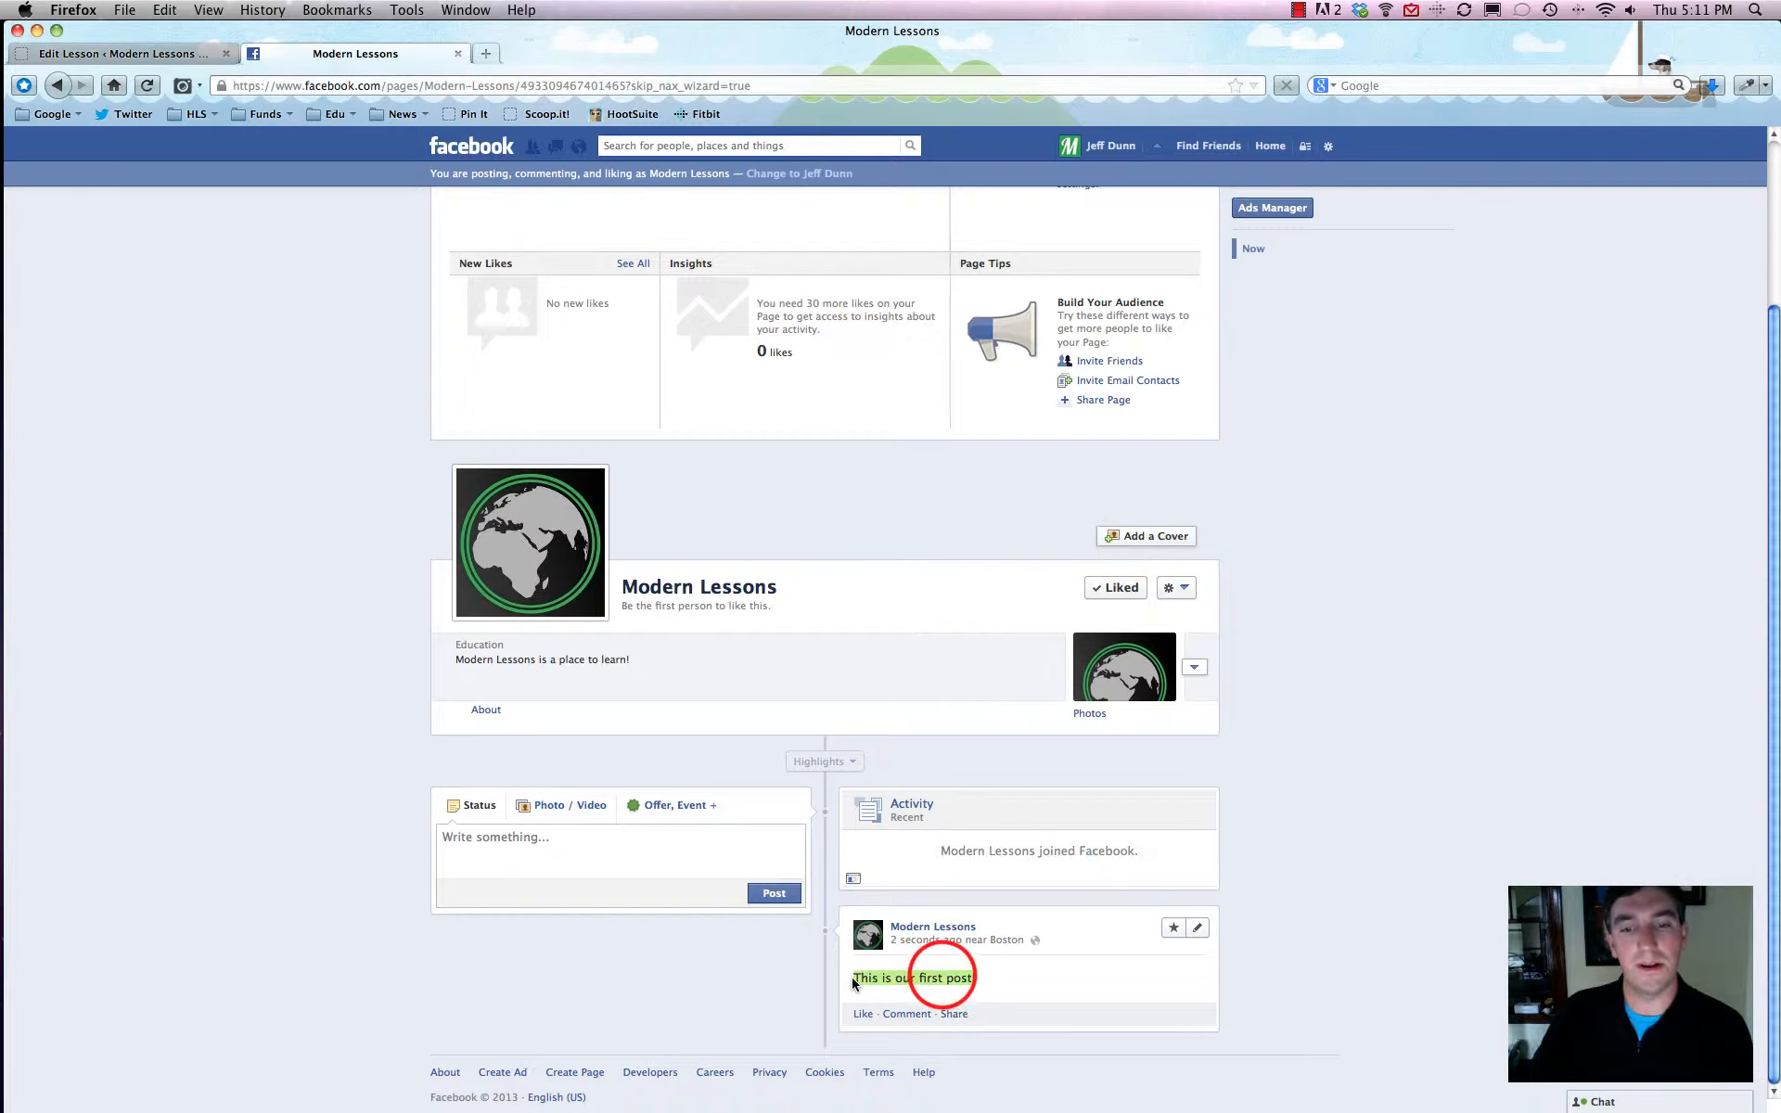
{"action": "left_click", "coordinate": [942, 975]}
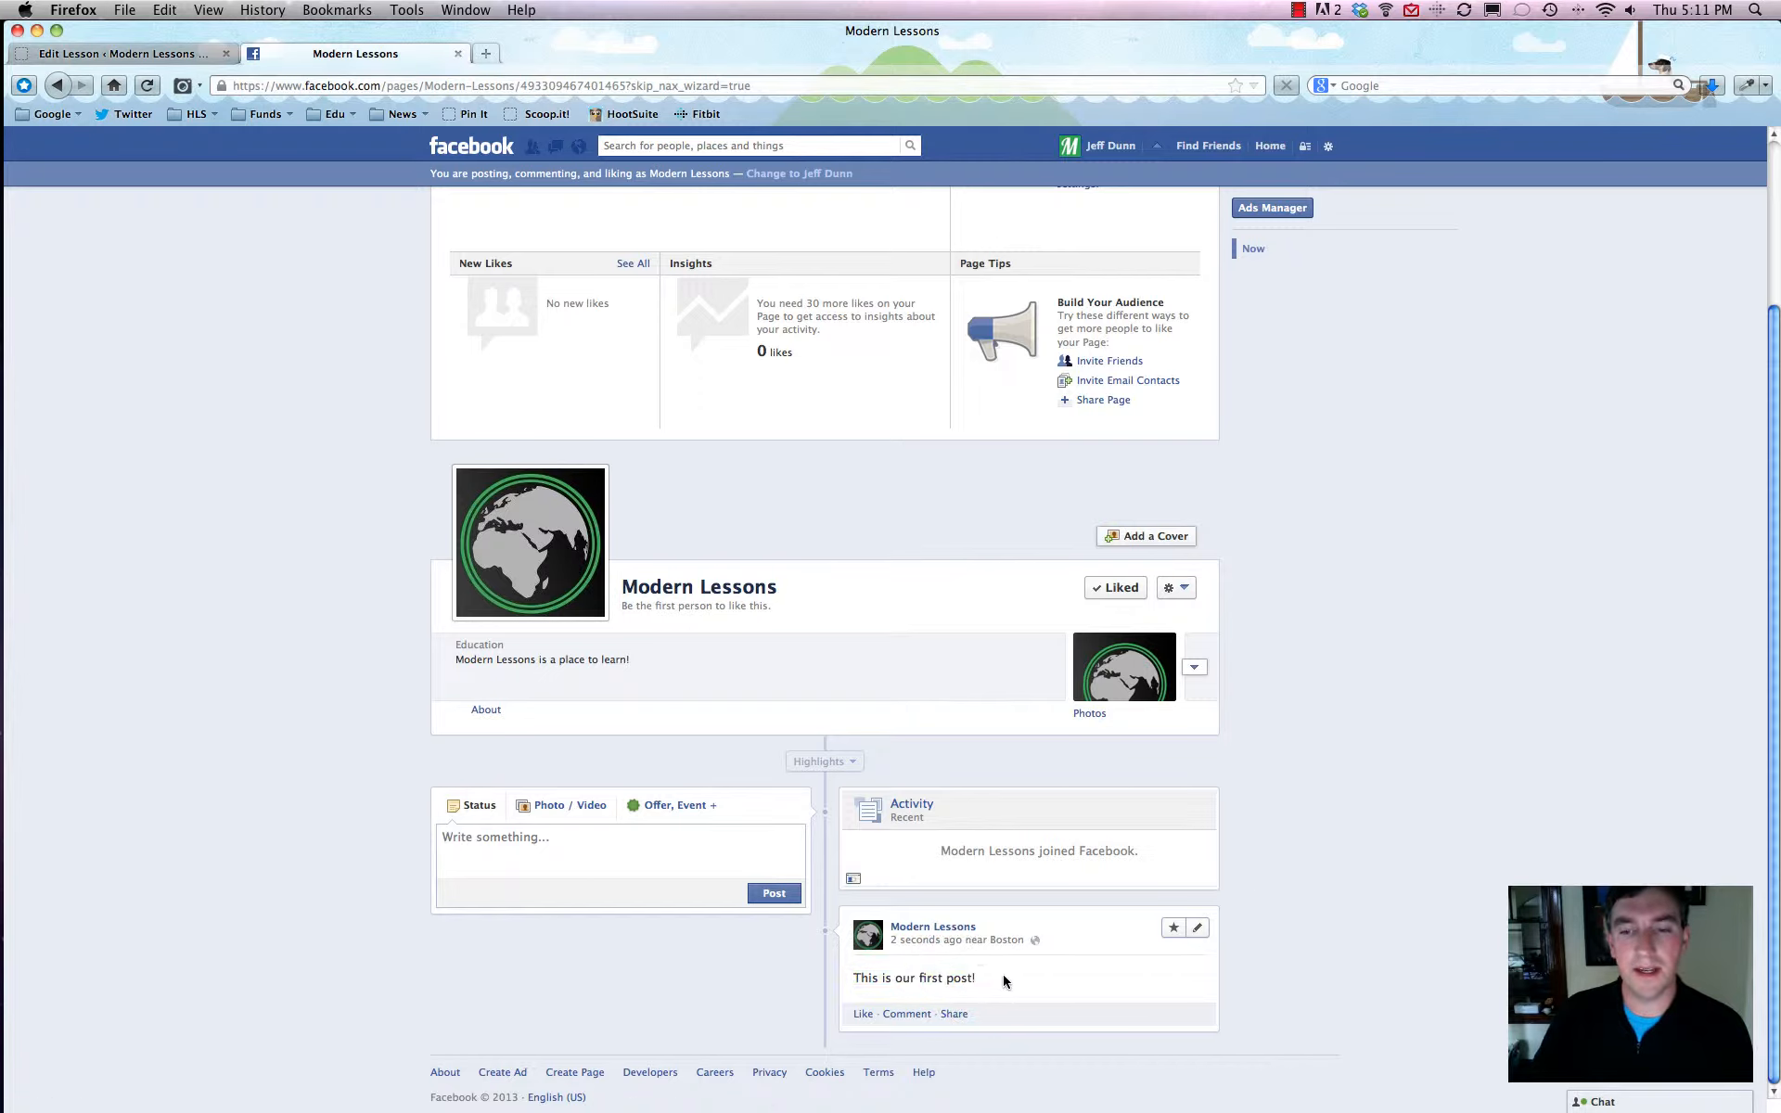
{"action": "left_click", "coordinate": [1174, 930]}
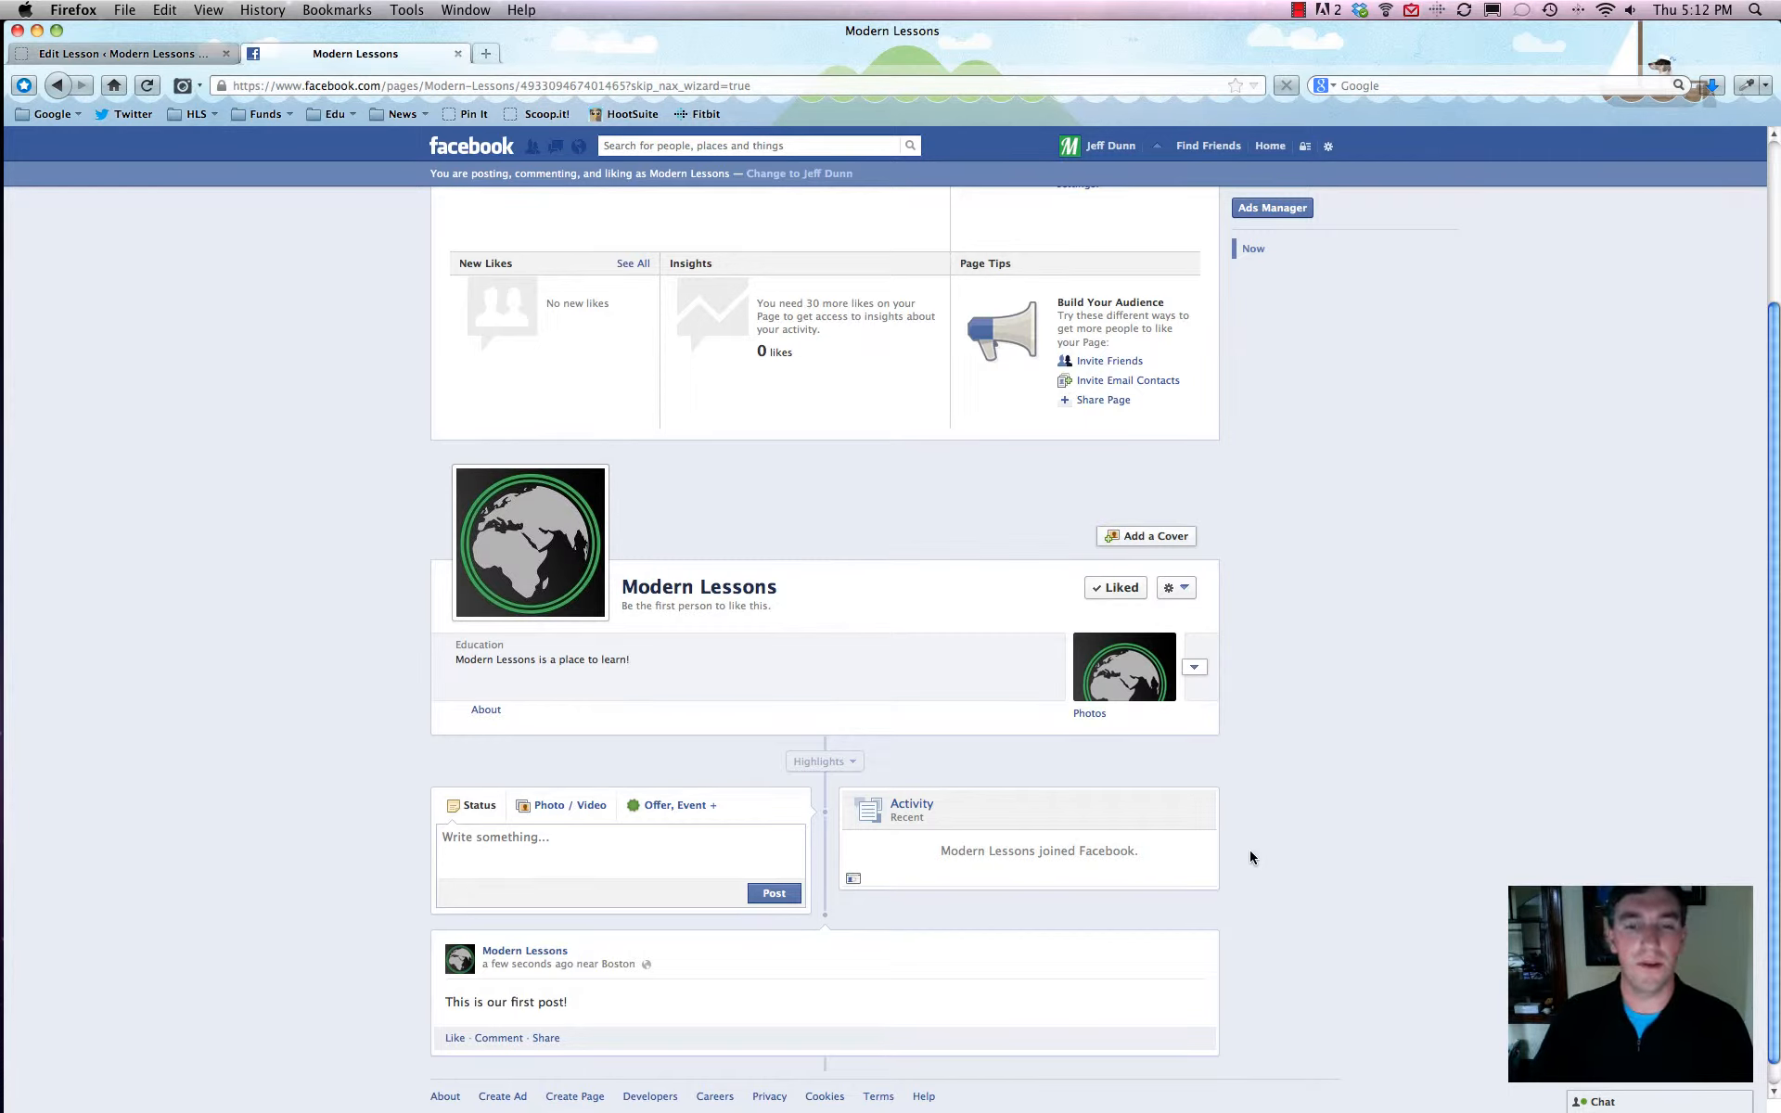
Step: Look through the photo/video and offer/event posting options, and try to add a milestone
{"action": "left_click", "coordinate": [582, 813]}
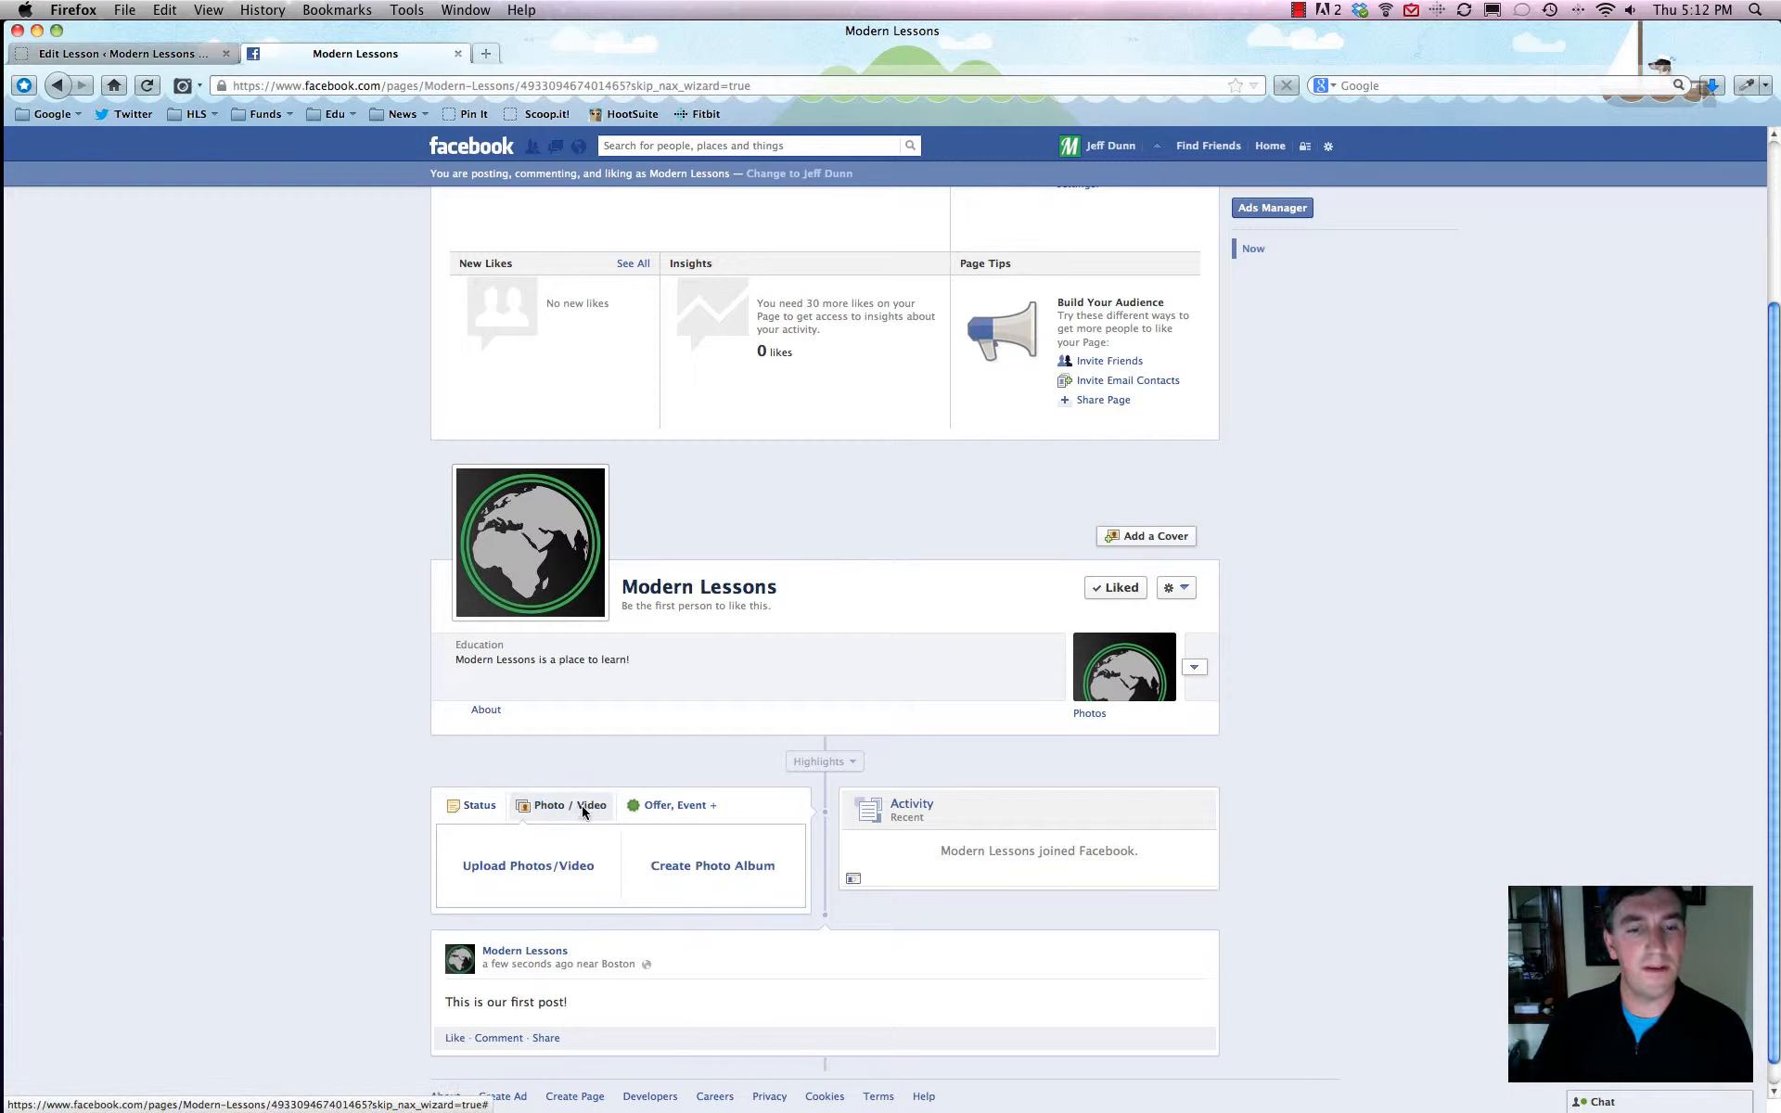
{"action": "left_click", "coordinate": [686, 809]}
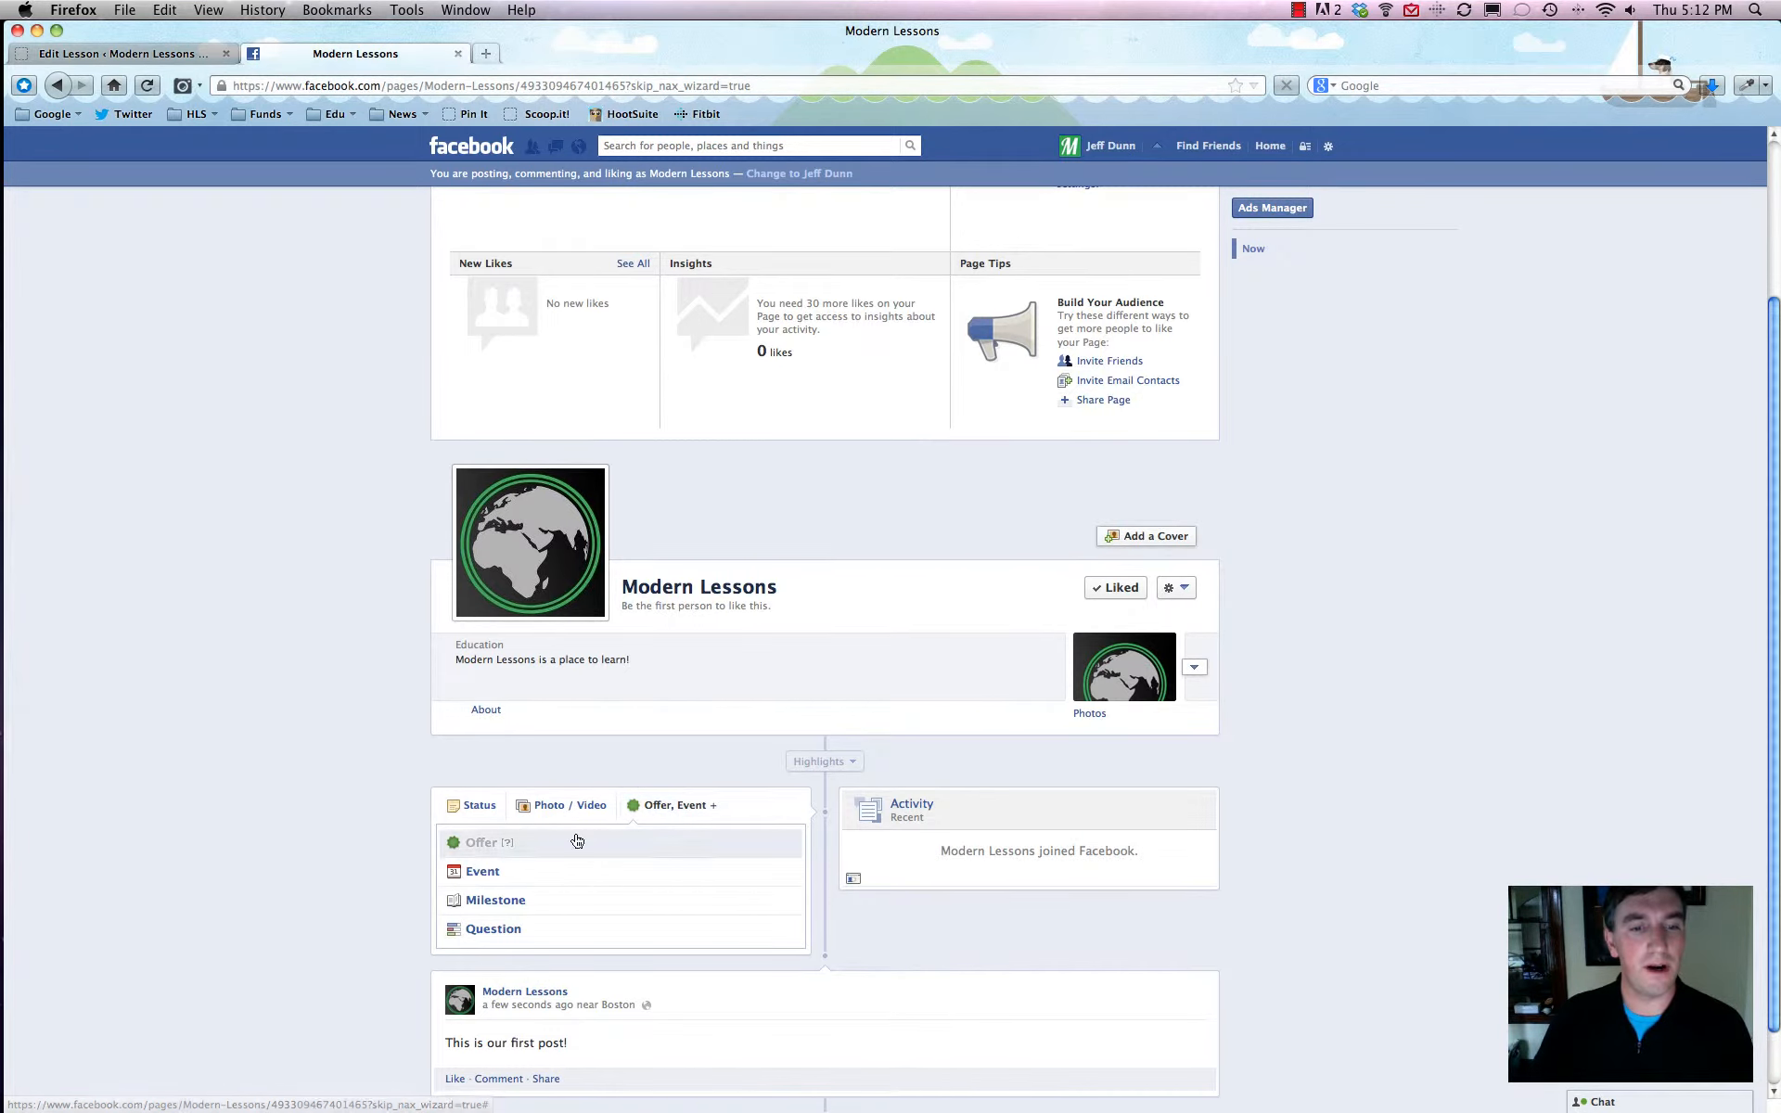
{"action": "mouse_move", "coordinate": [508, 844]}
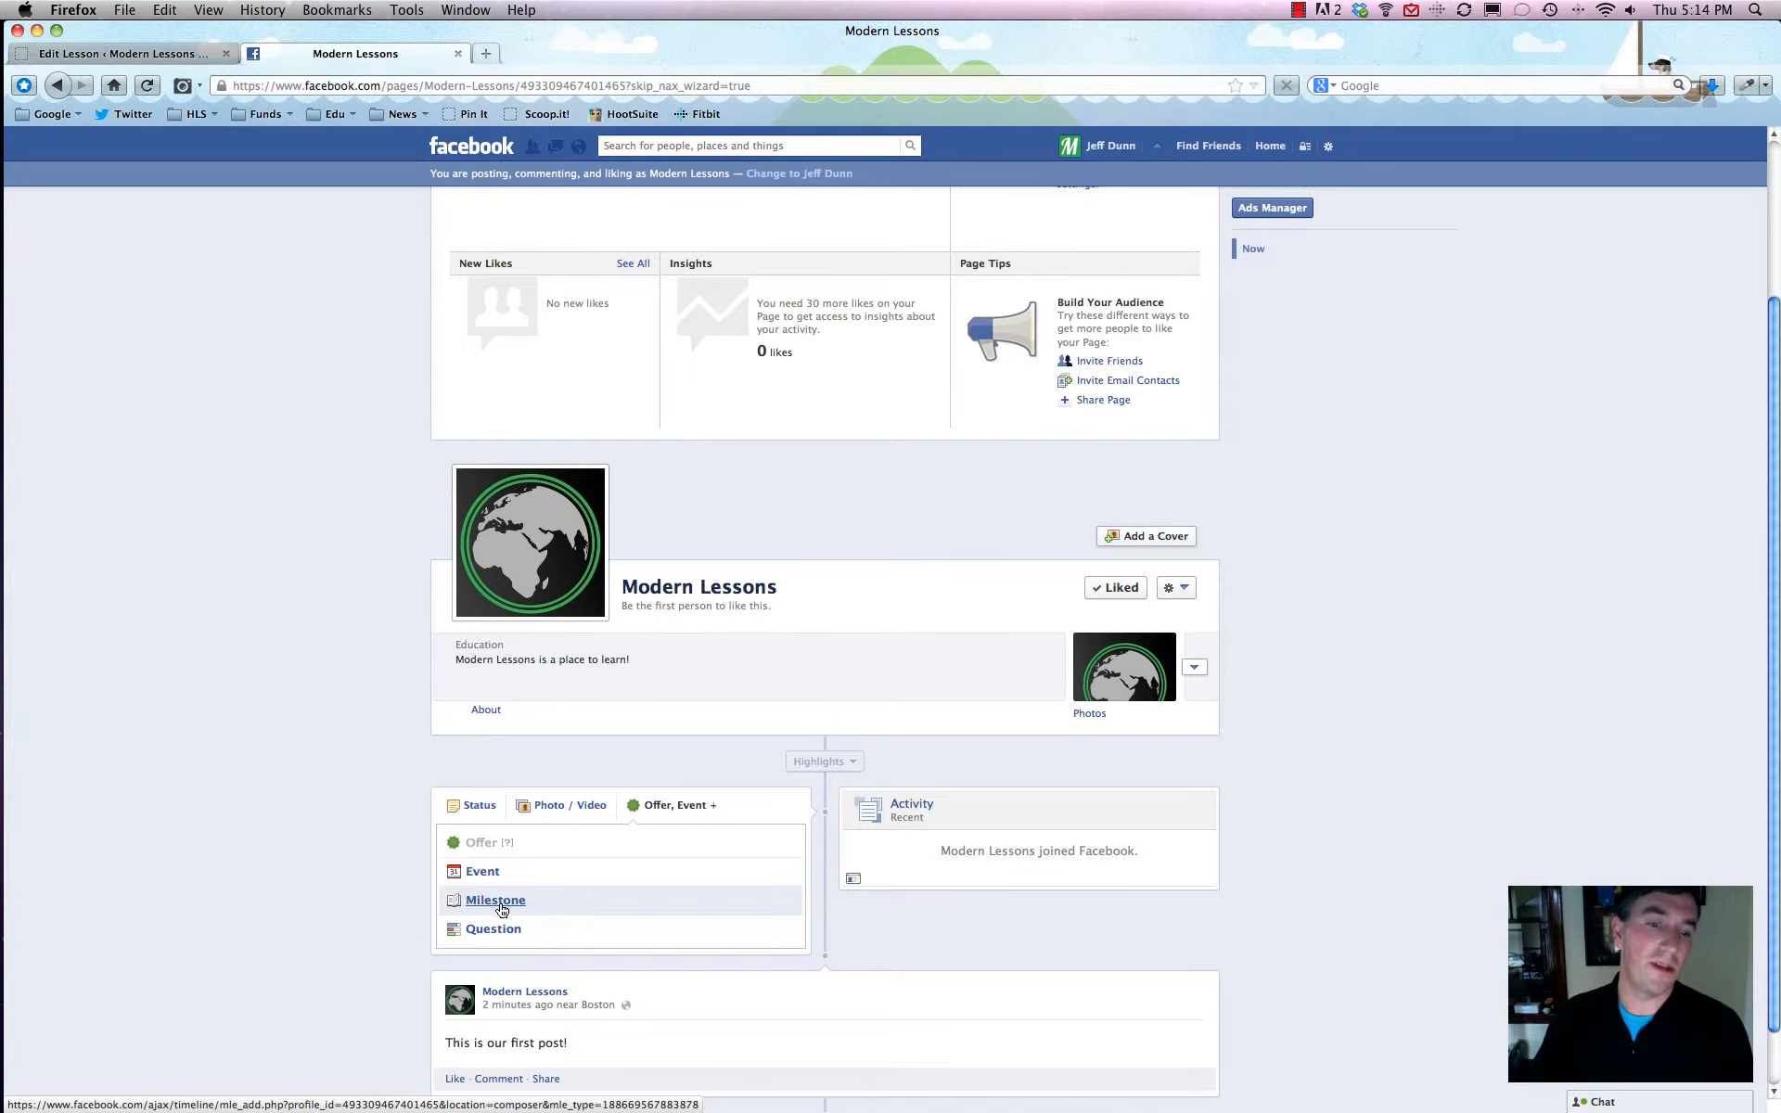
{"action": "left_click", "coordinate": [509, 902]}
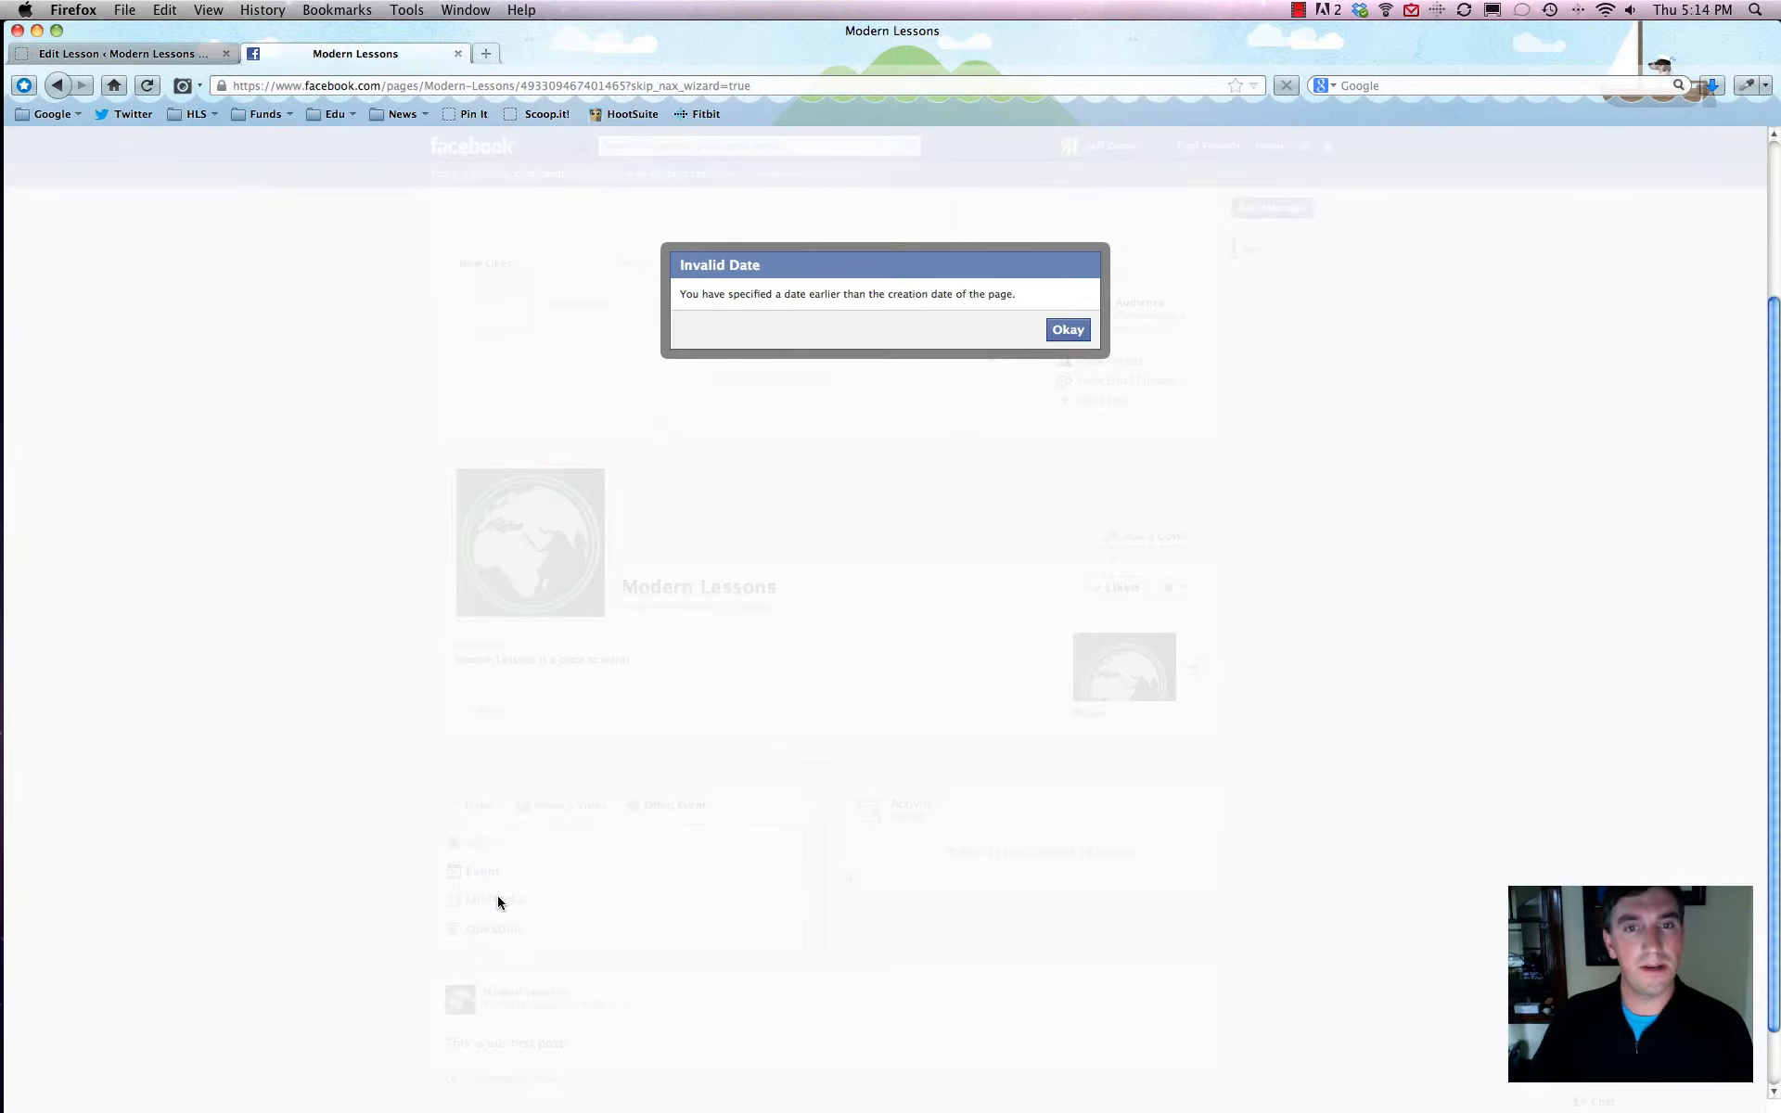
{"action": "left_click", "coordinate": [1070, 331]}
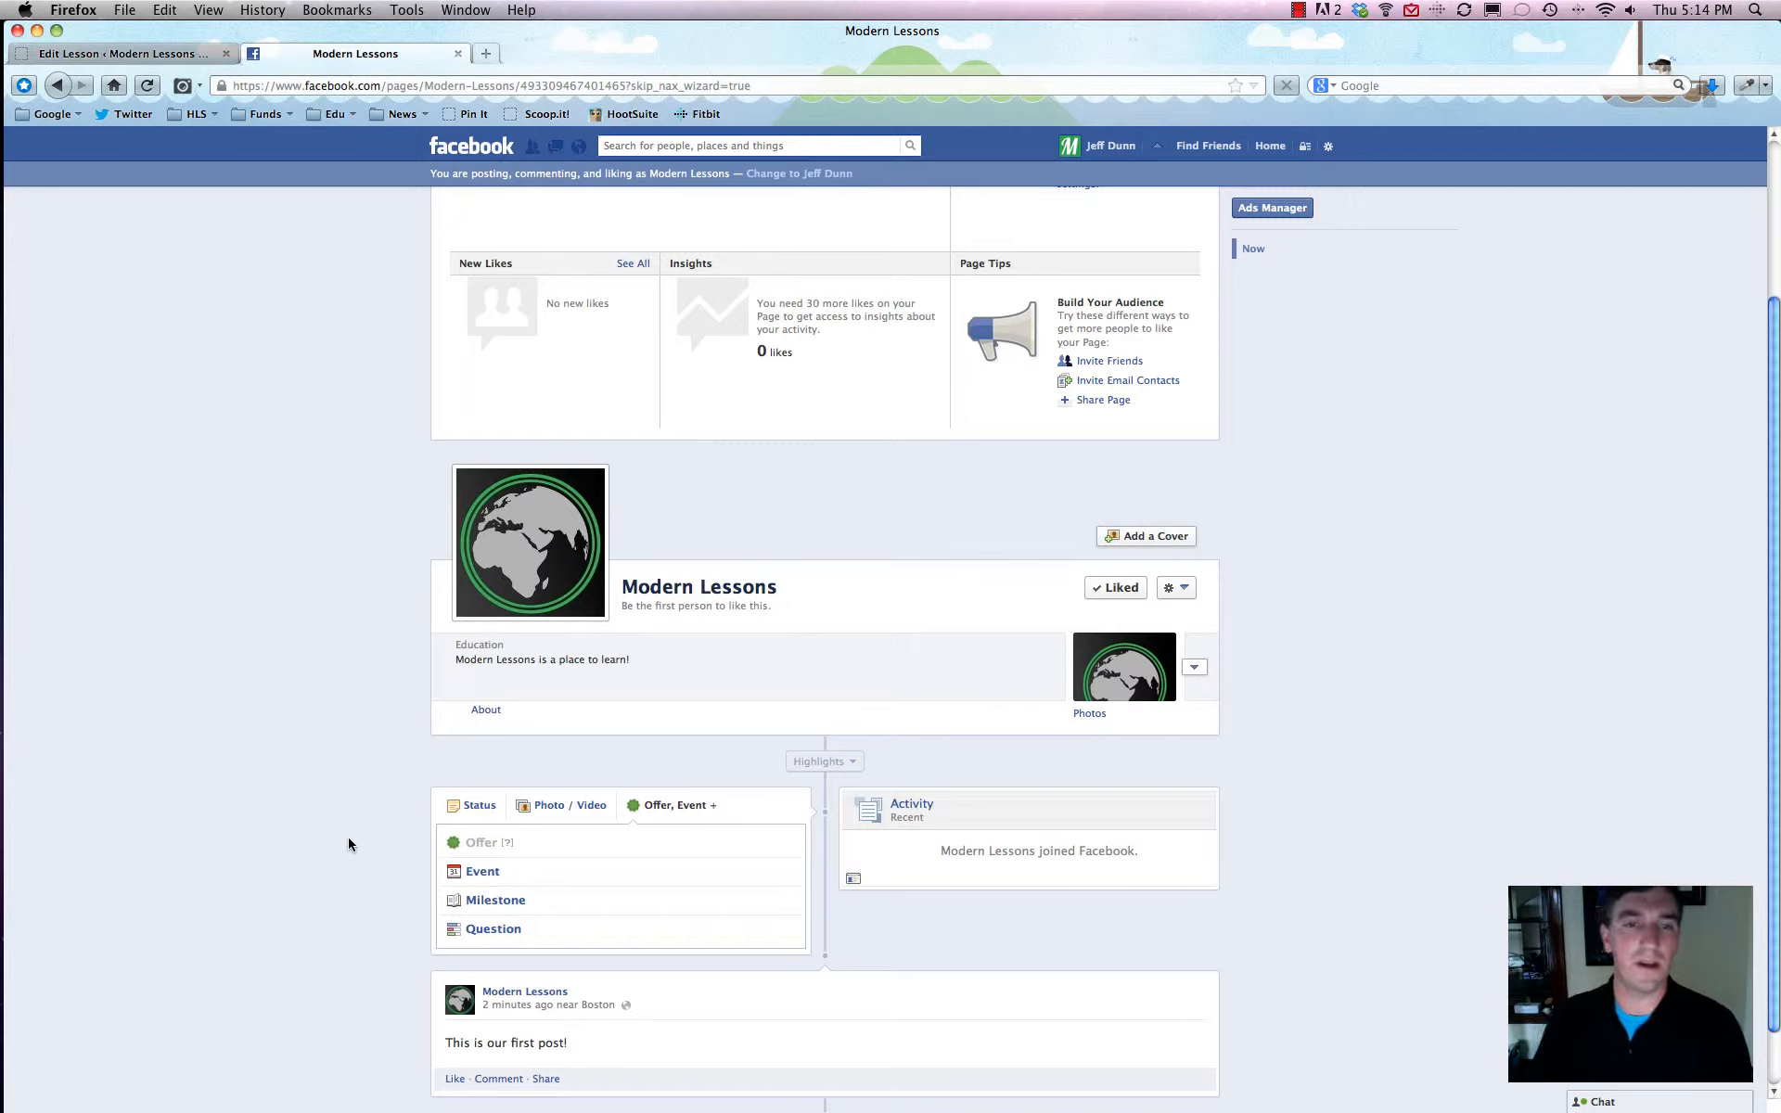
Step: Start a question post on the page and open its poll option fields
{"action": "left_click", "coordinate": [502, 933]}
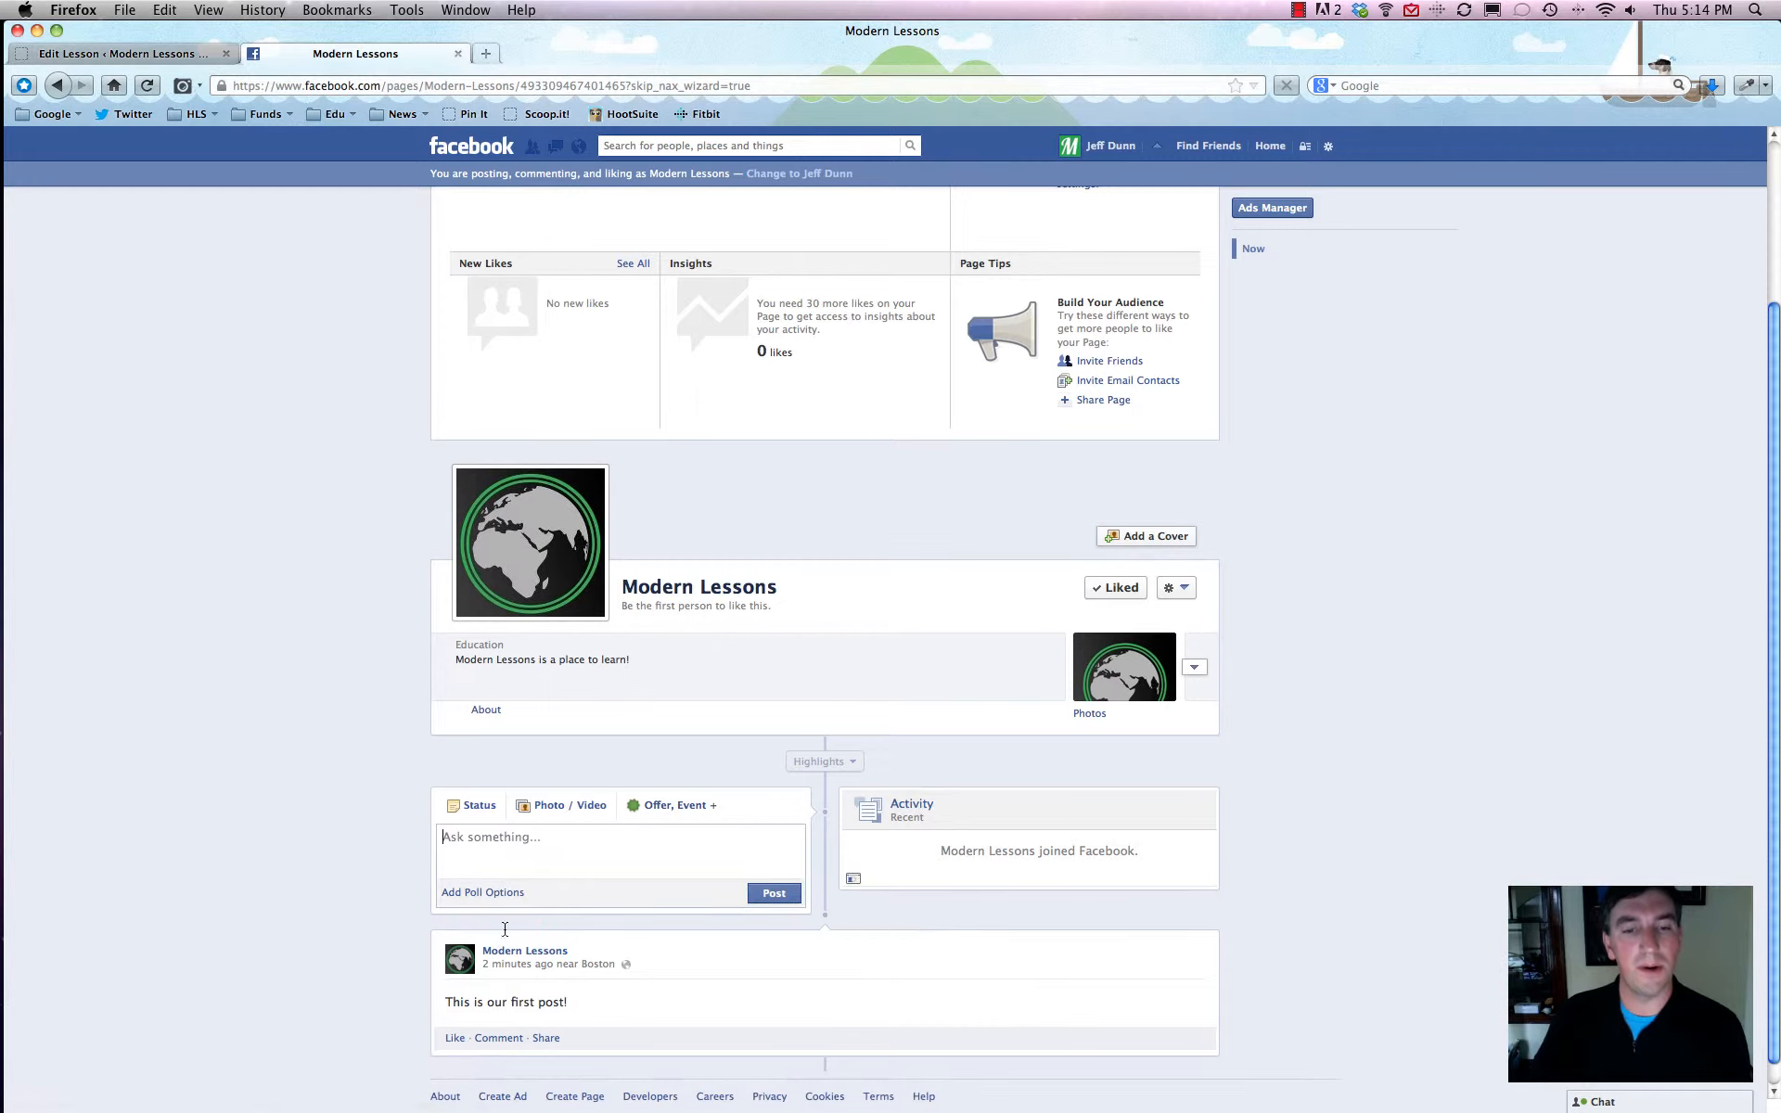
{"action": "left_click", "coordinate": [450, 840]}
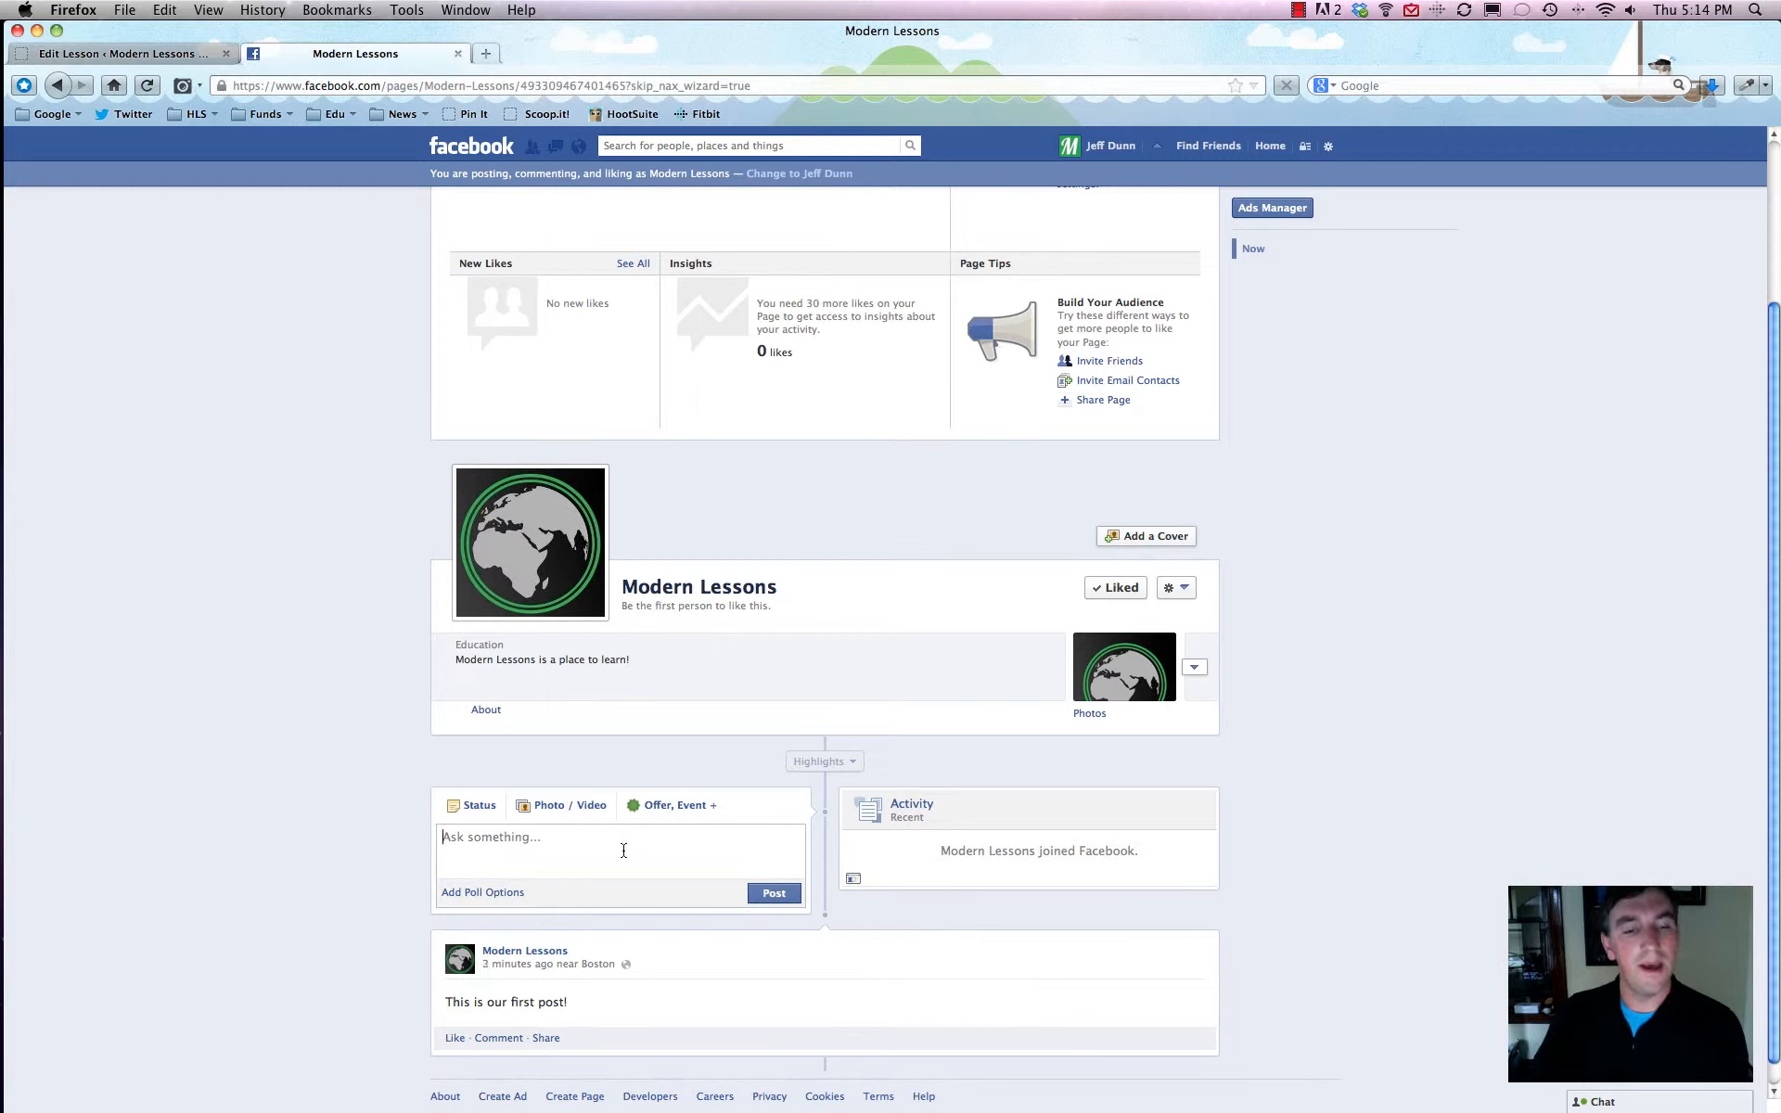
{"action": "left_click", "coordinate": [504, 892]}
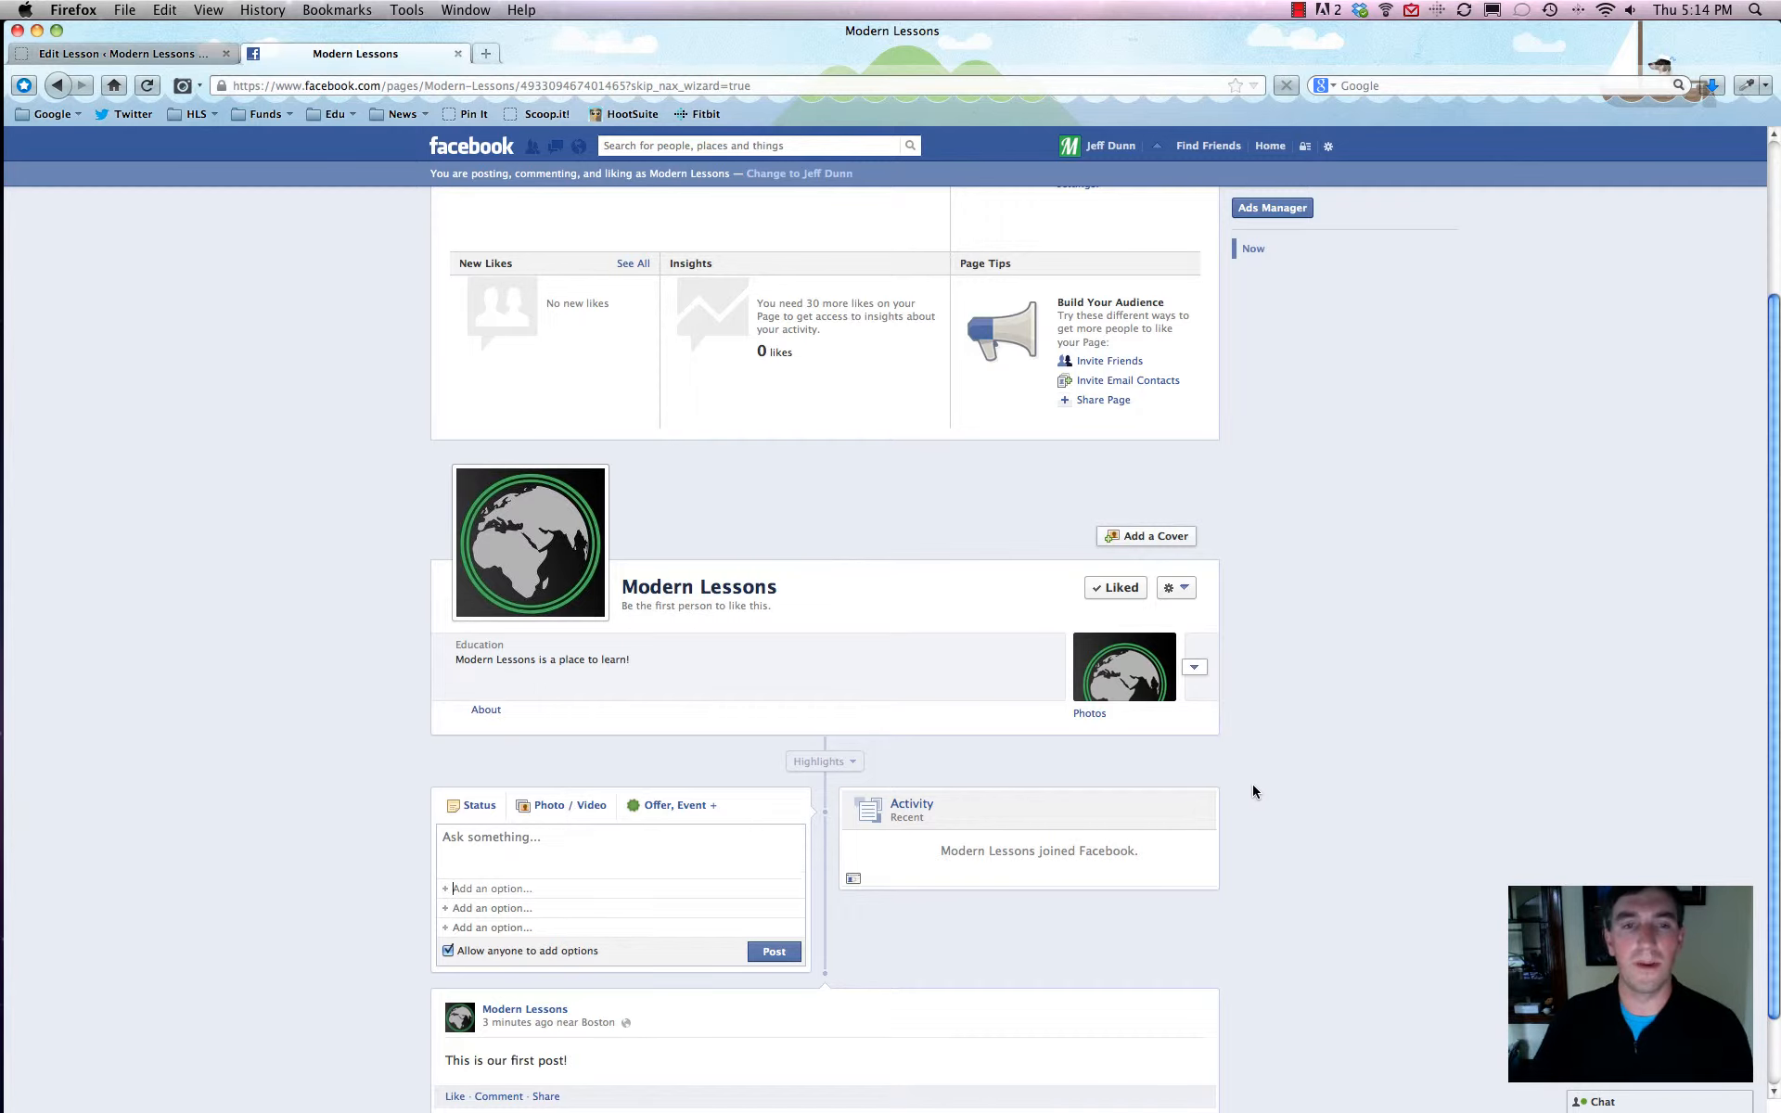
Step: Open the page's public info from the Admin Panel, review its basic information fields, and return to the page
{"action": "scroll", "coordinate": [1257, 786], "scroll_direction": "up", "scroll_amount": 3}
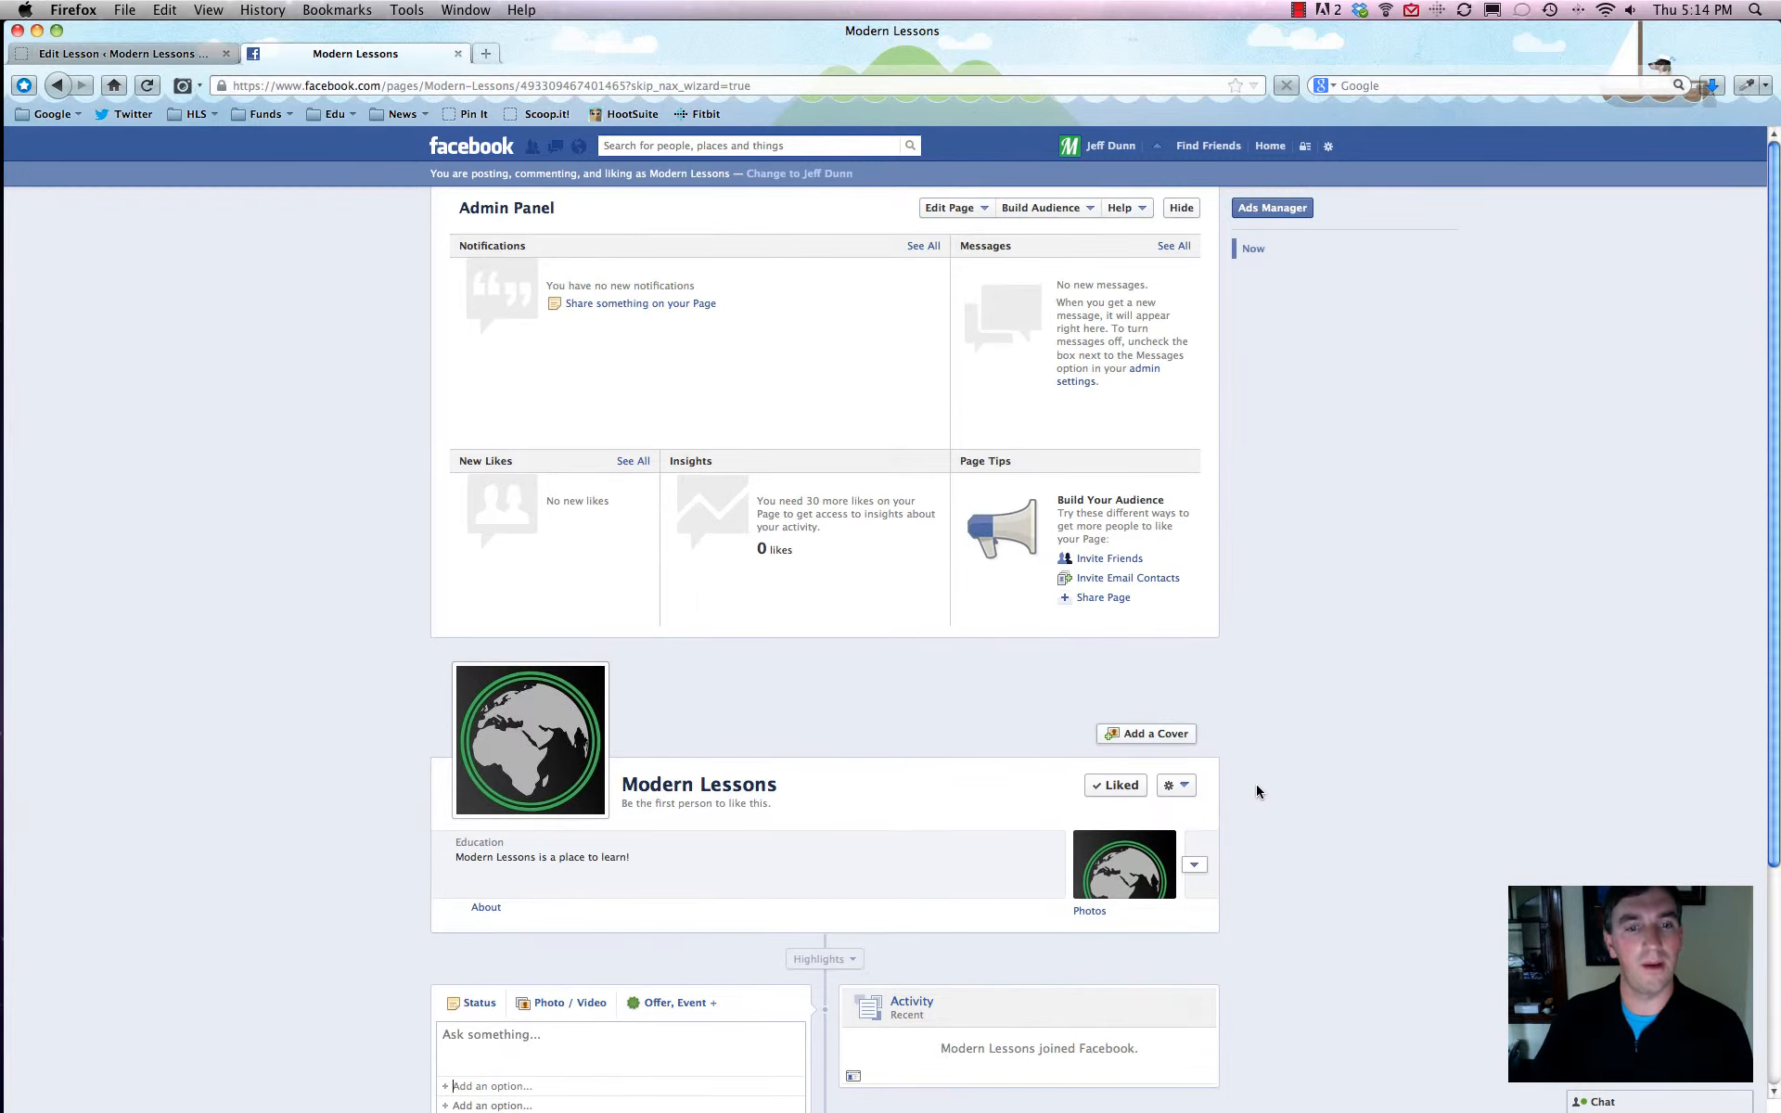
{"action": "scroll", "coordinate": [1254, 784], "scroll_direction": "down", "scroll_amount": 4}
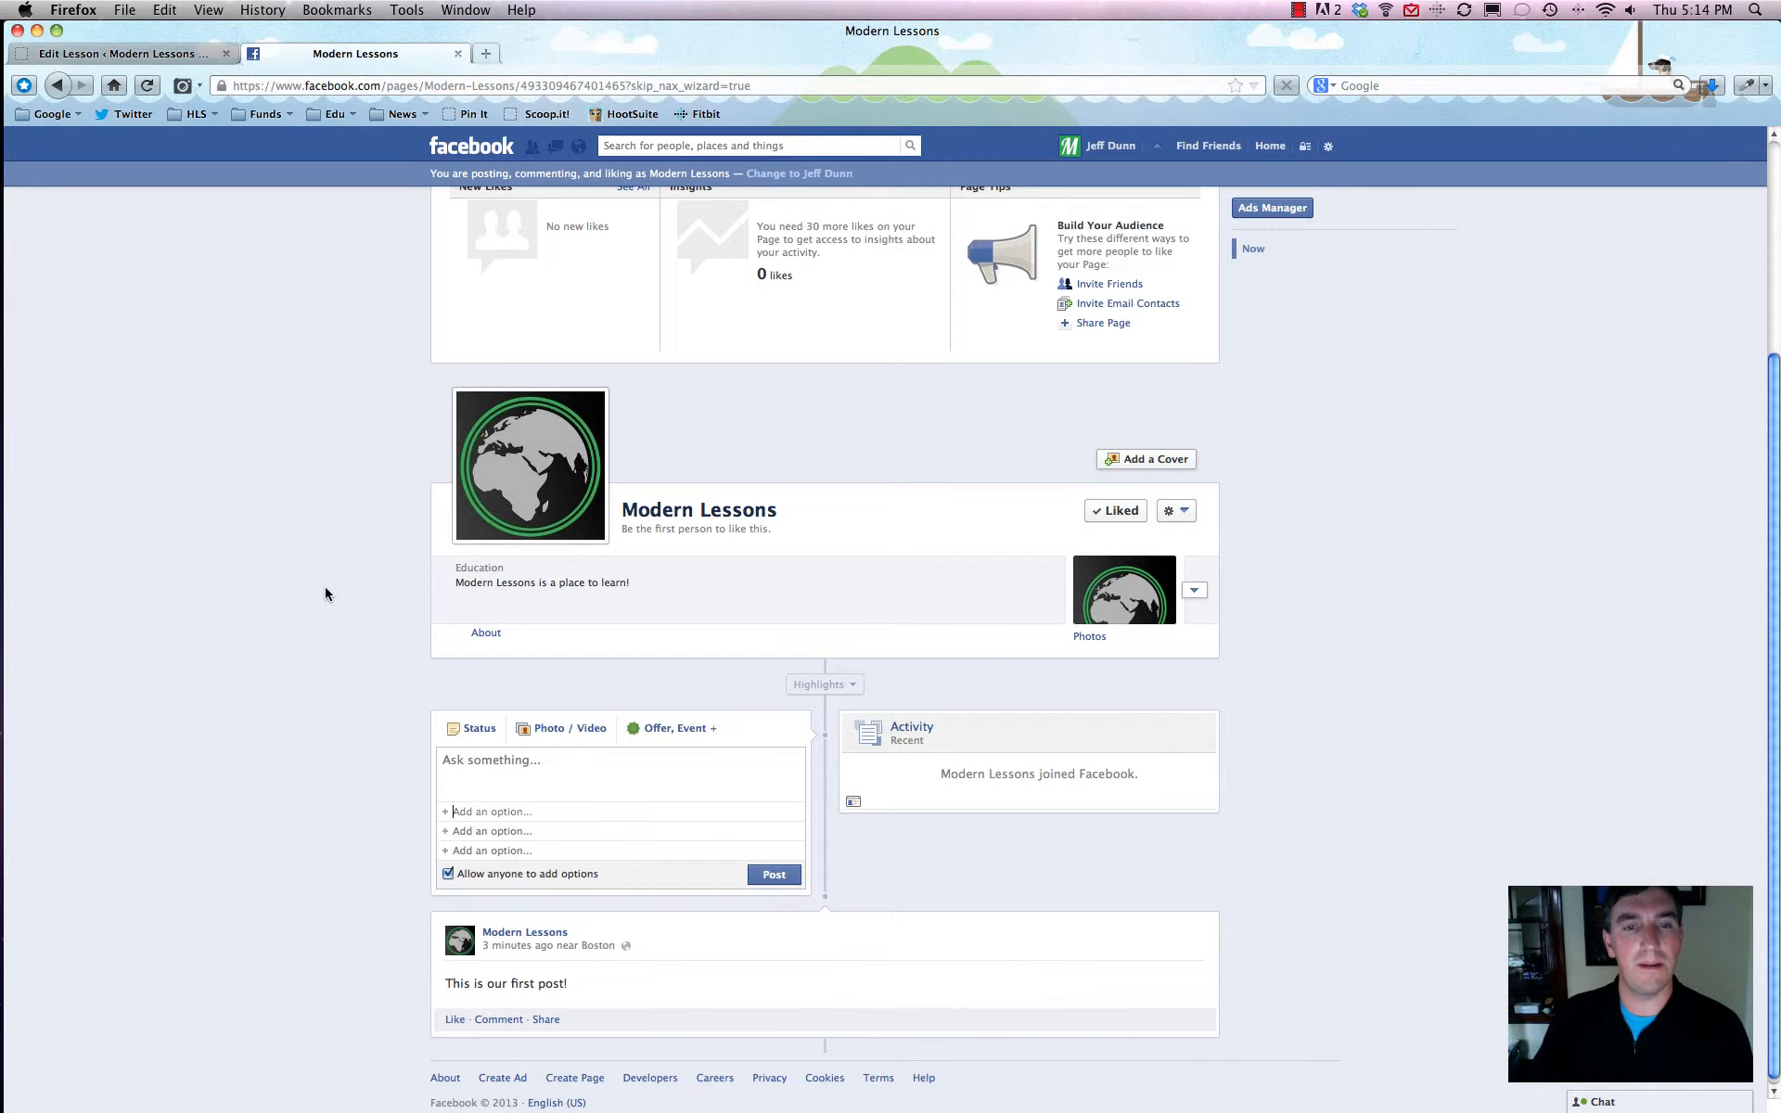
{"action": "scroll", "coordinate": [324, 587], "scroll_direction": "up", "scroll_amount": 3}
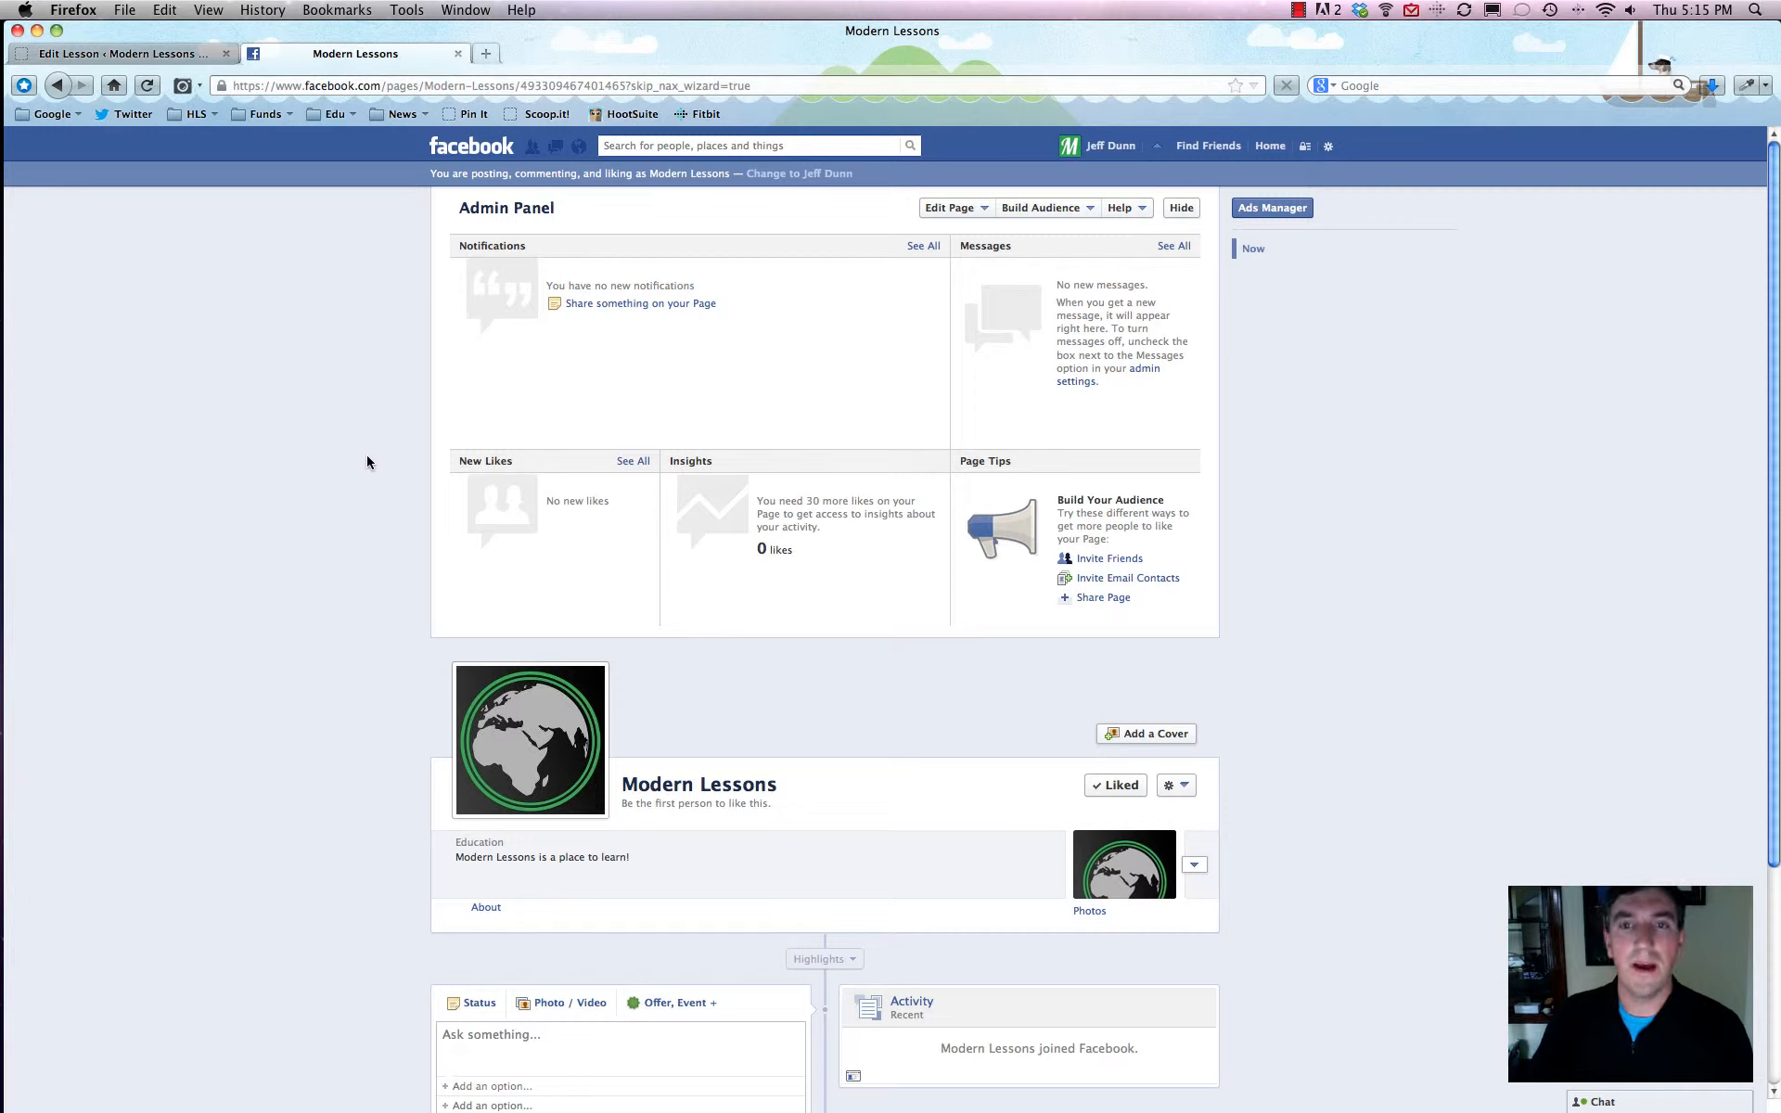
{"action": "left_click_drag", "start_coordinate": [580, 205], "coordinate": [459, 211]}
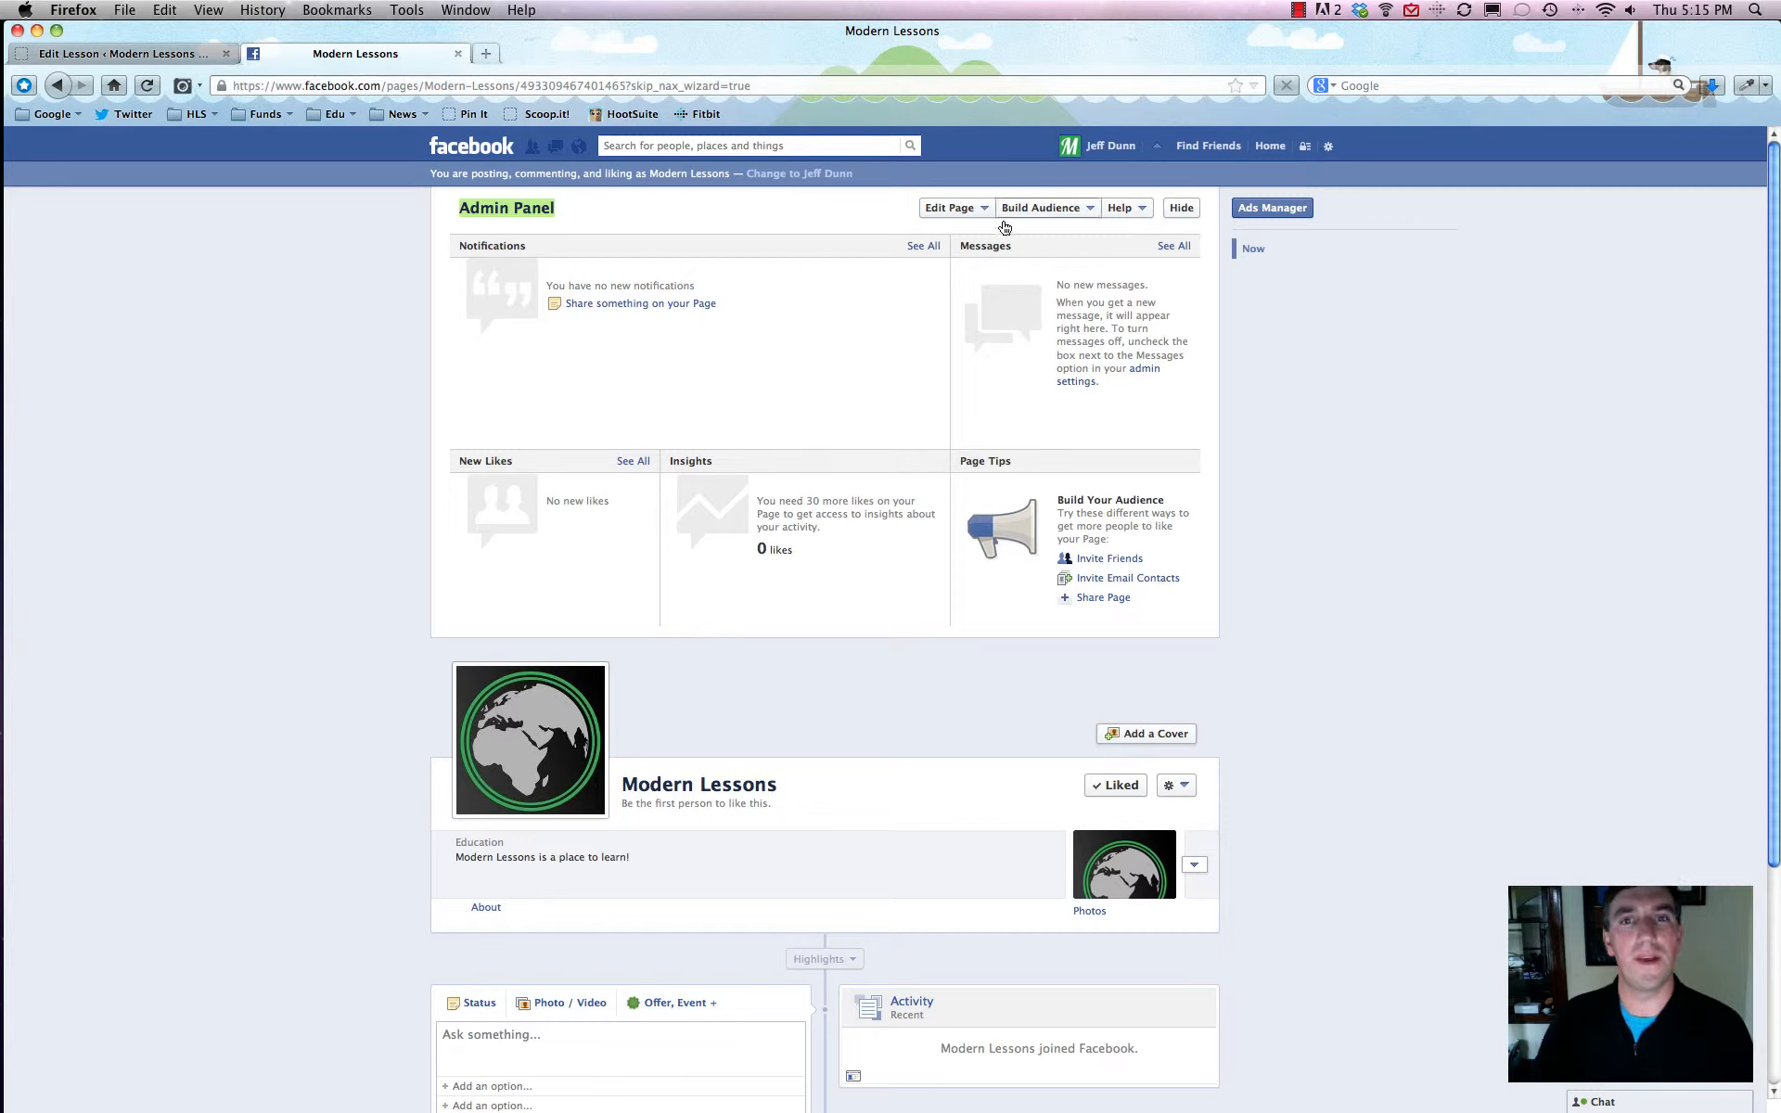
{"action": "left_click", "coordinate": [972, 209]}
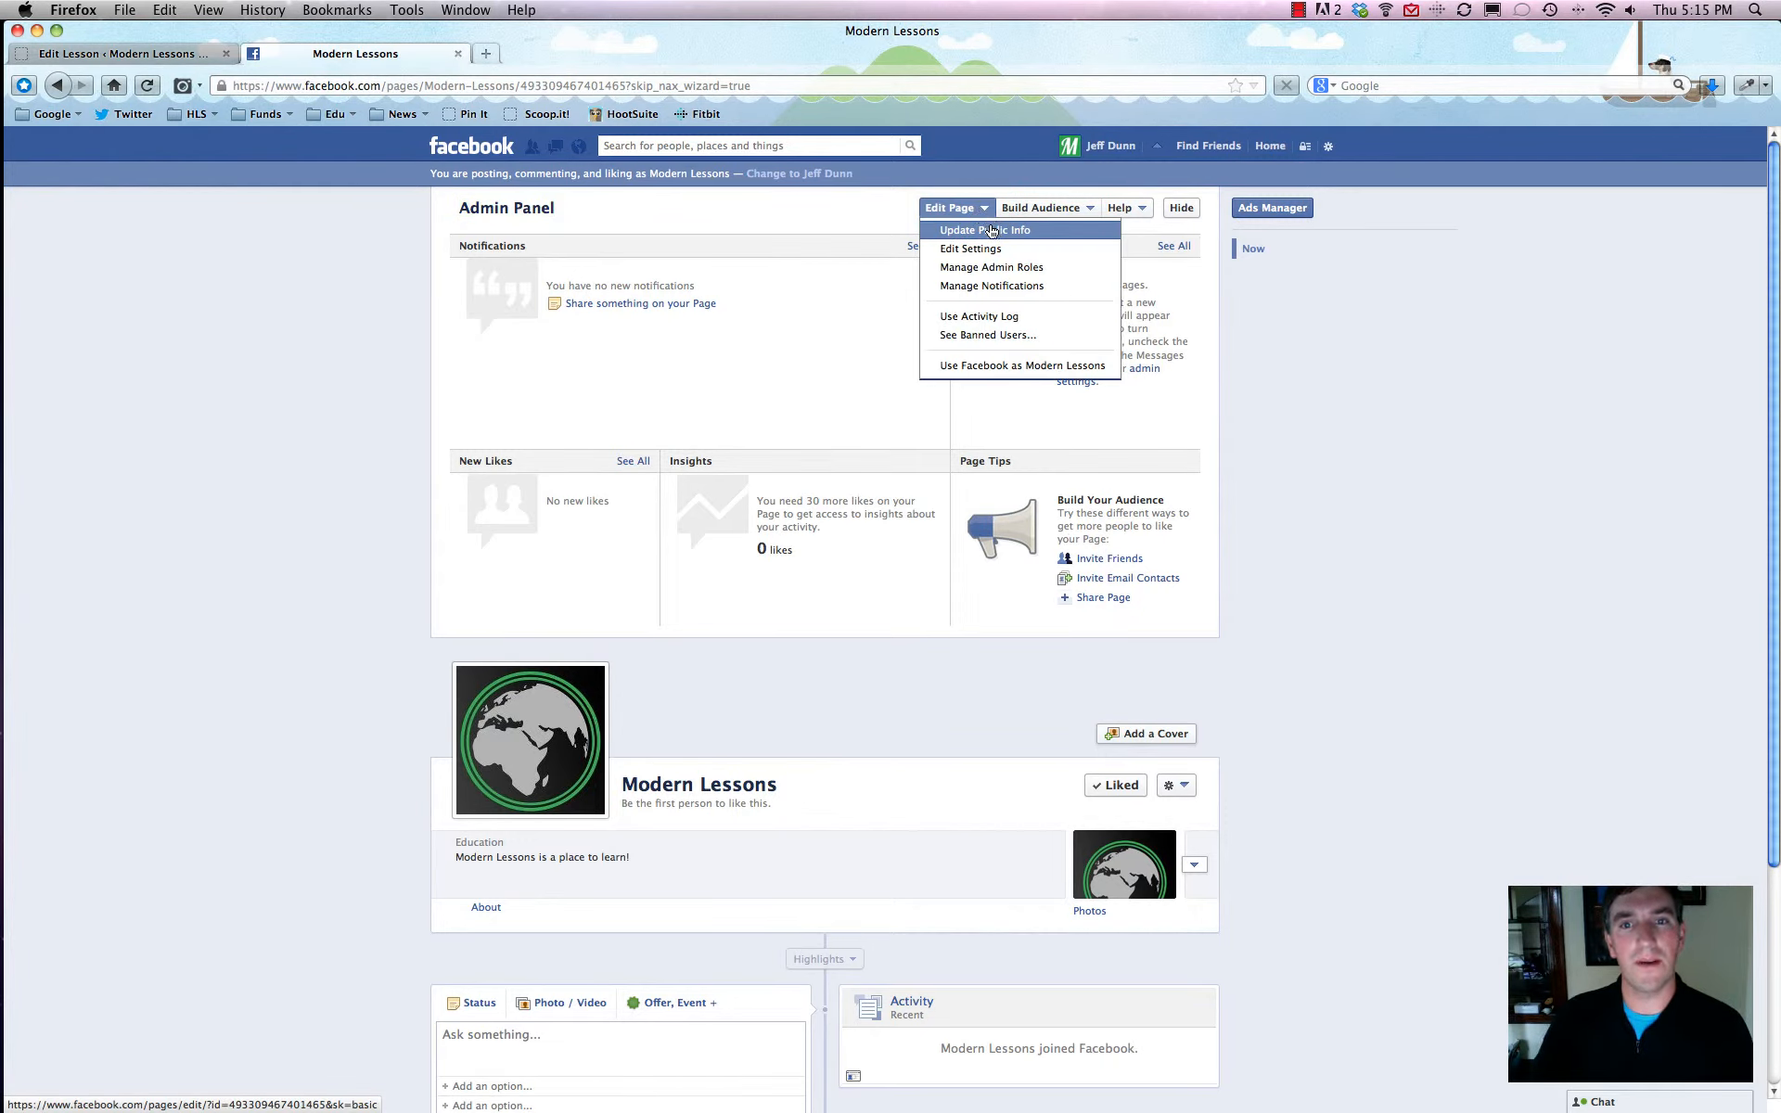
{"action": "left_click", "coordinate": [1006, 231]}
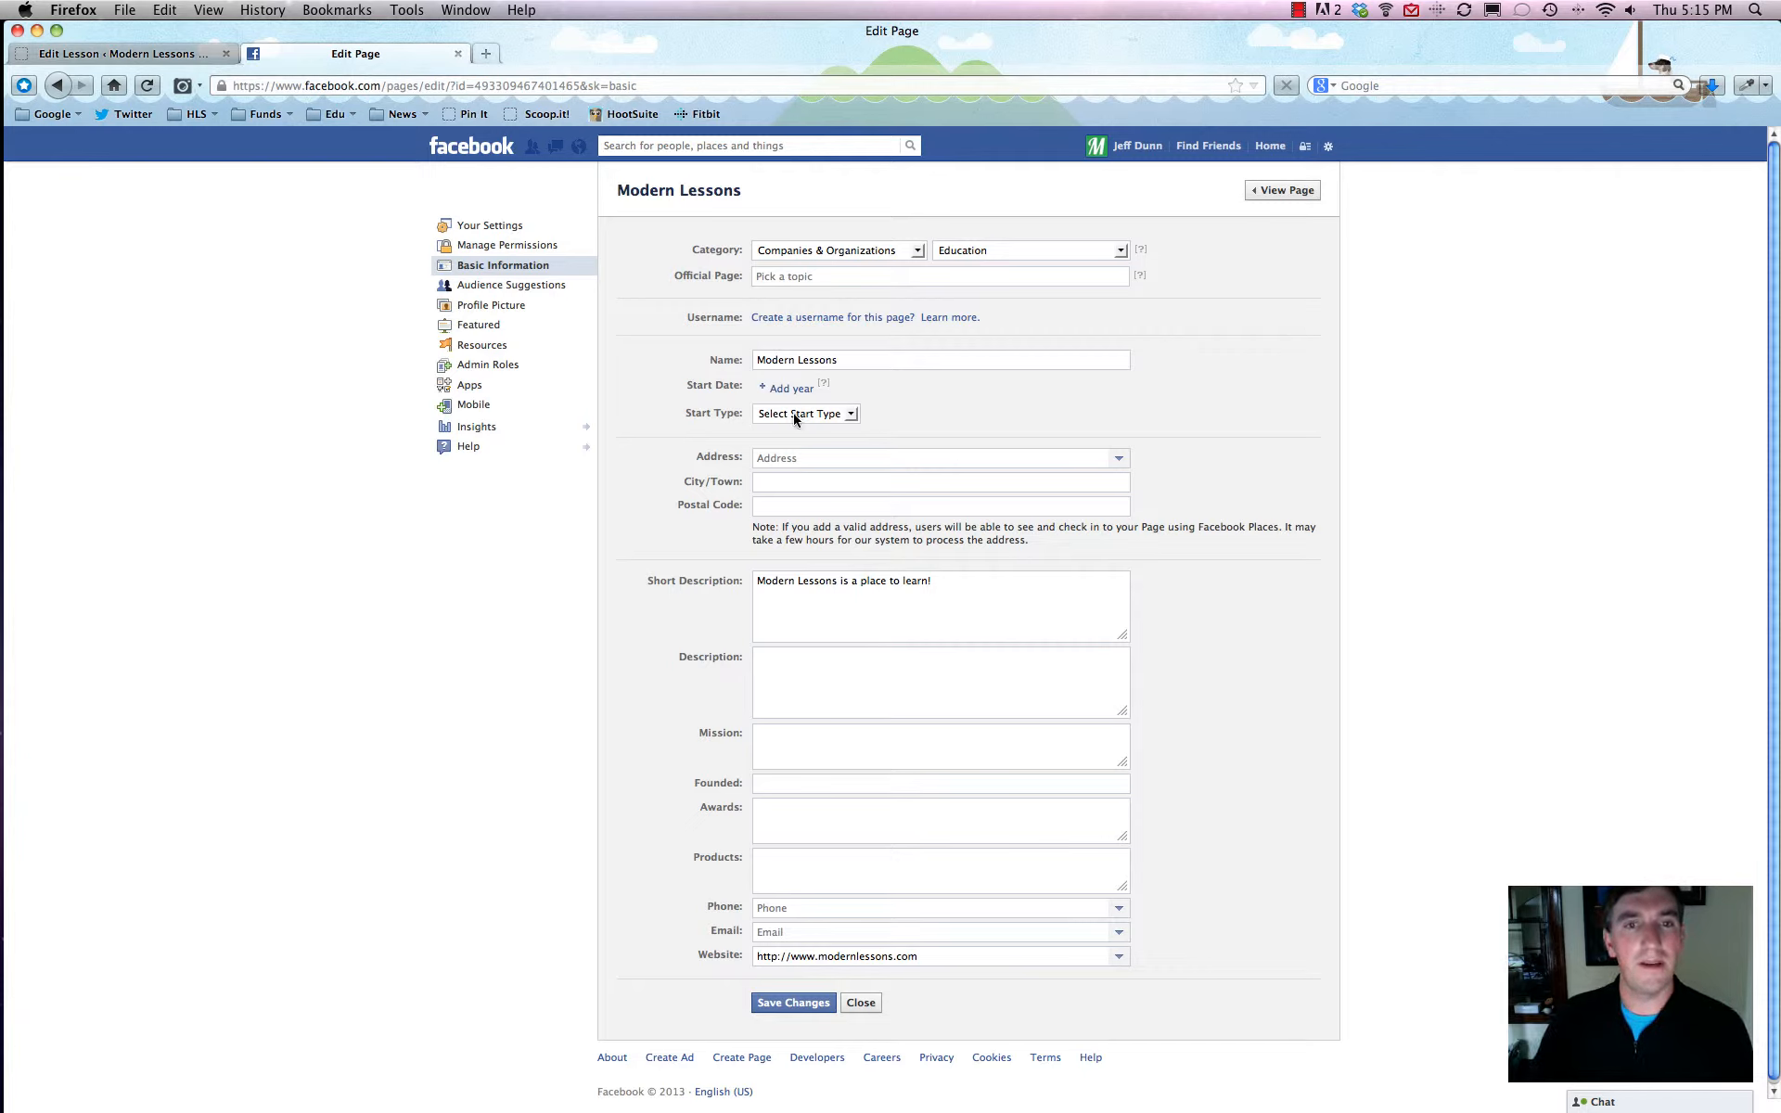
{"action": "left_click", "coordinate": [818, 690]}
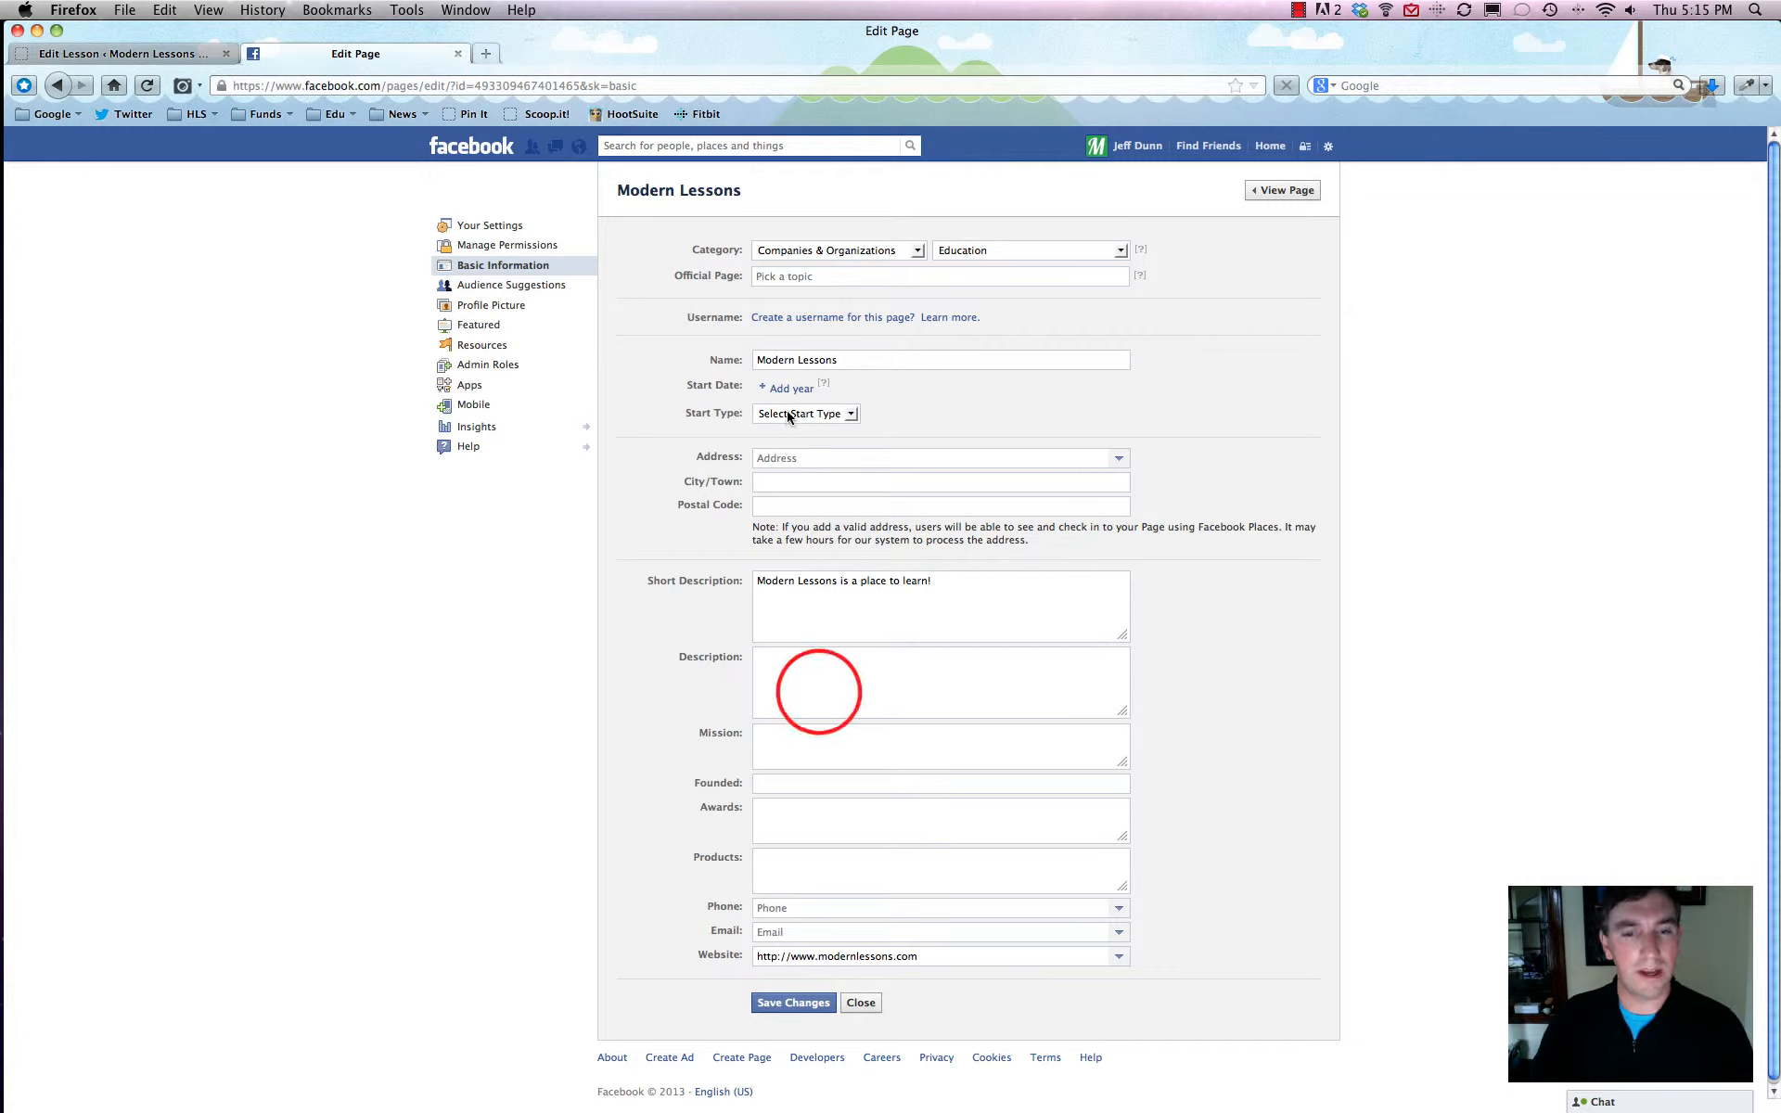
{"action": "left_click", "coordinate": [834, 753]}
{"action": "left_click", "coordinate": [821, 784]}
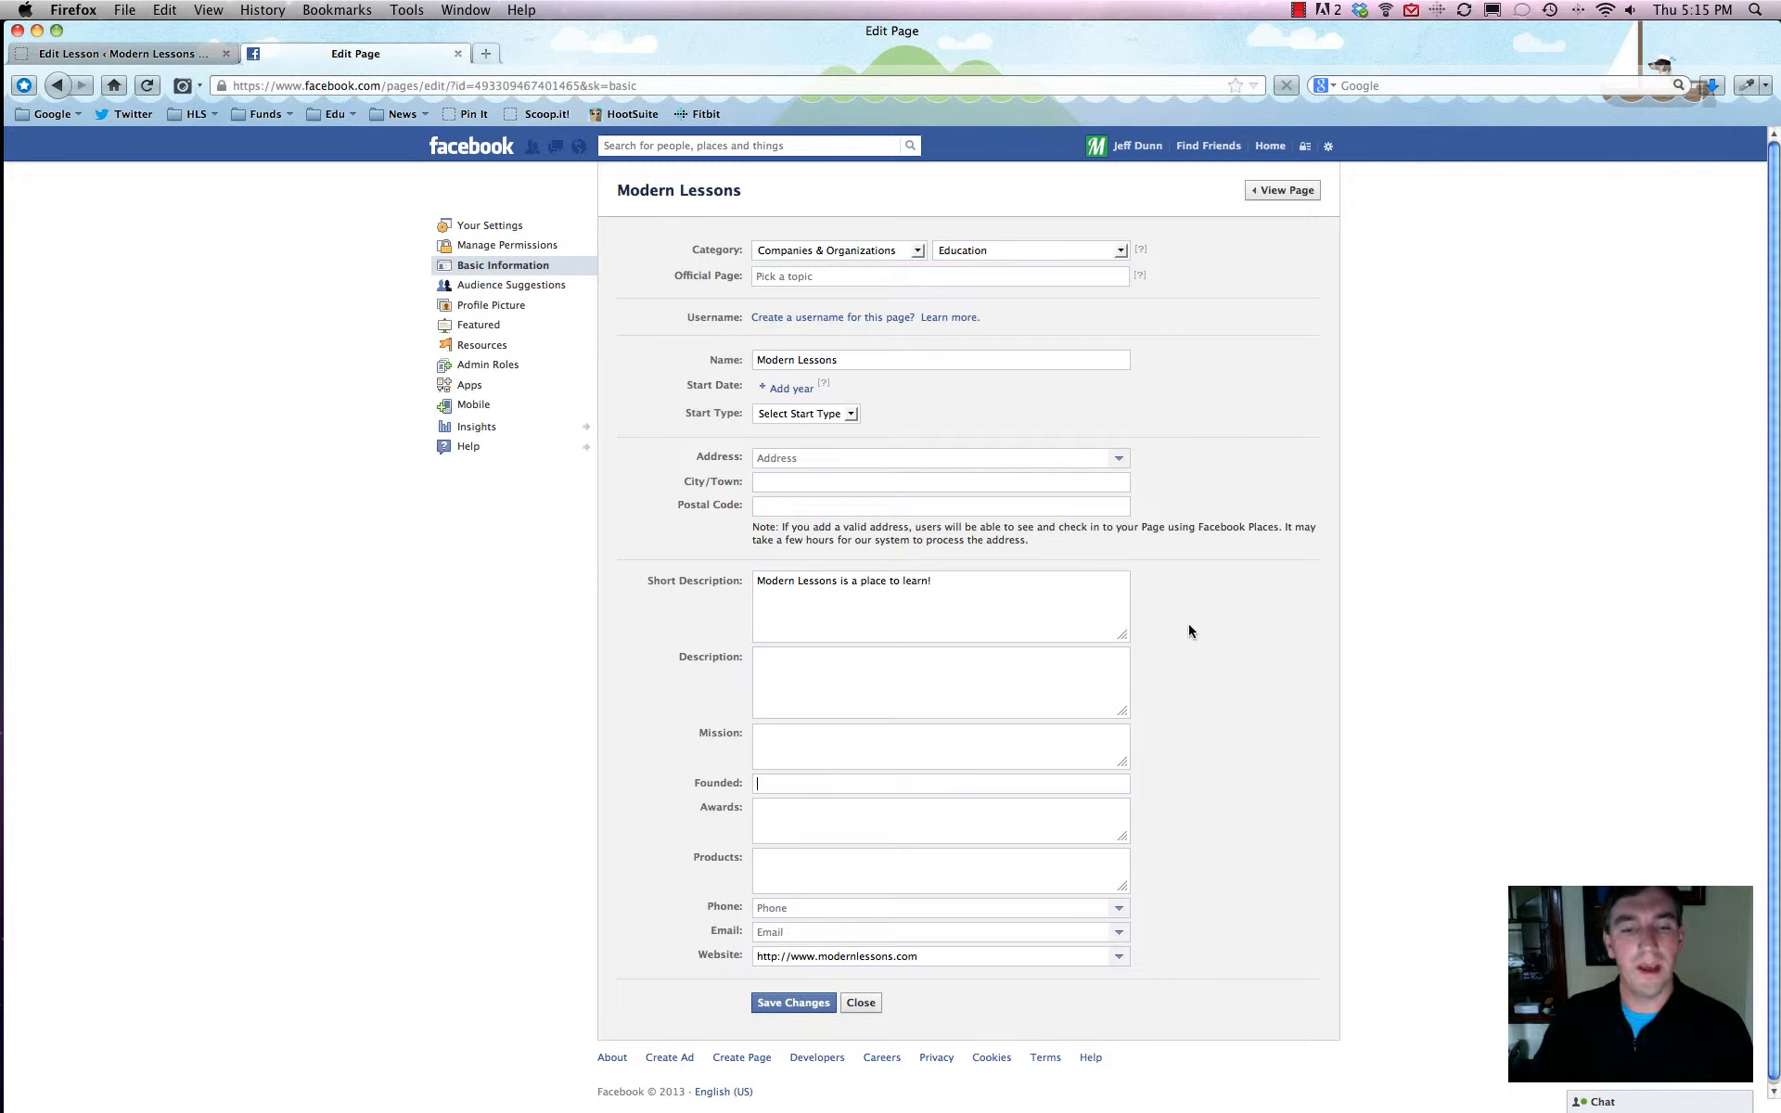
{"action": "left_click", "coordinate": [1282, 191]}
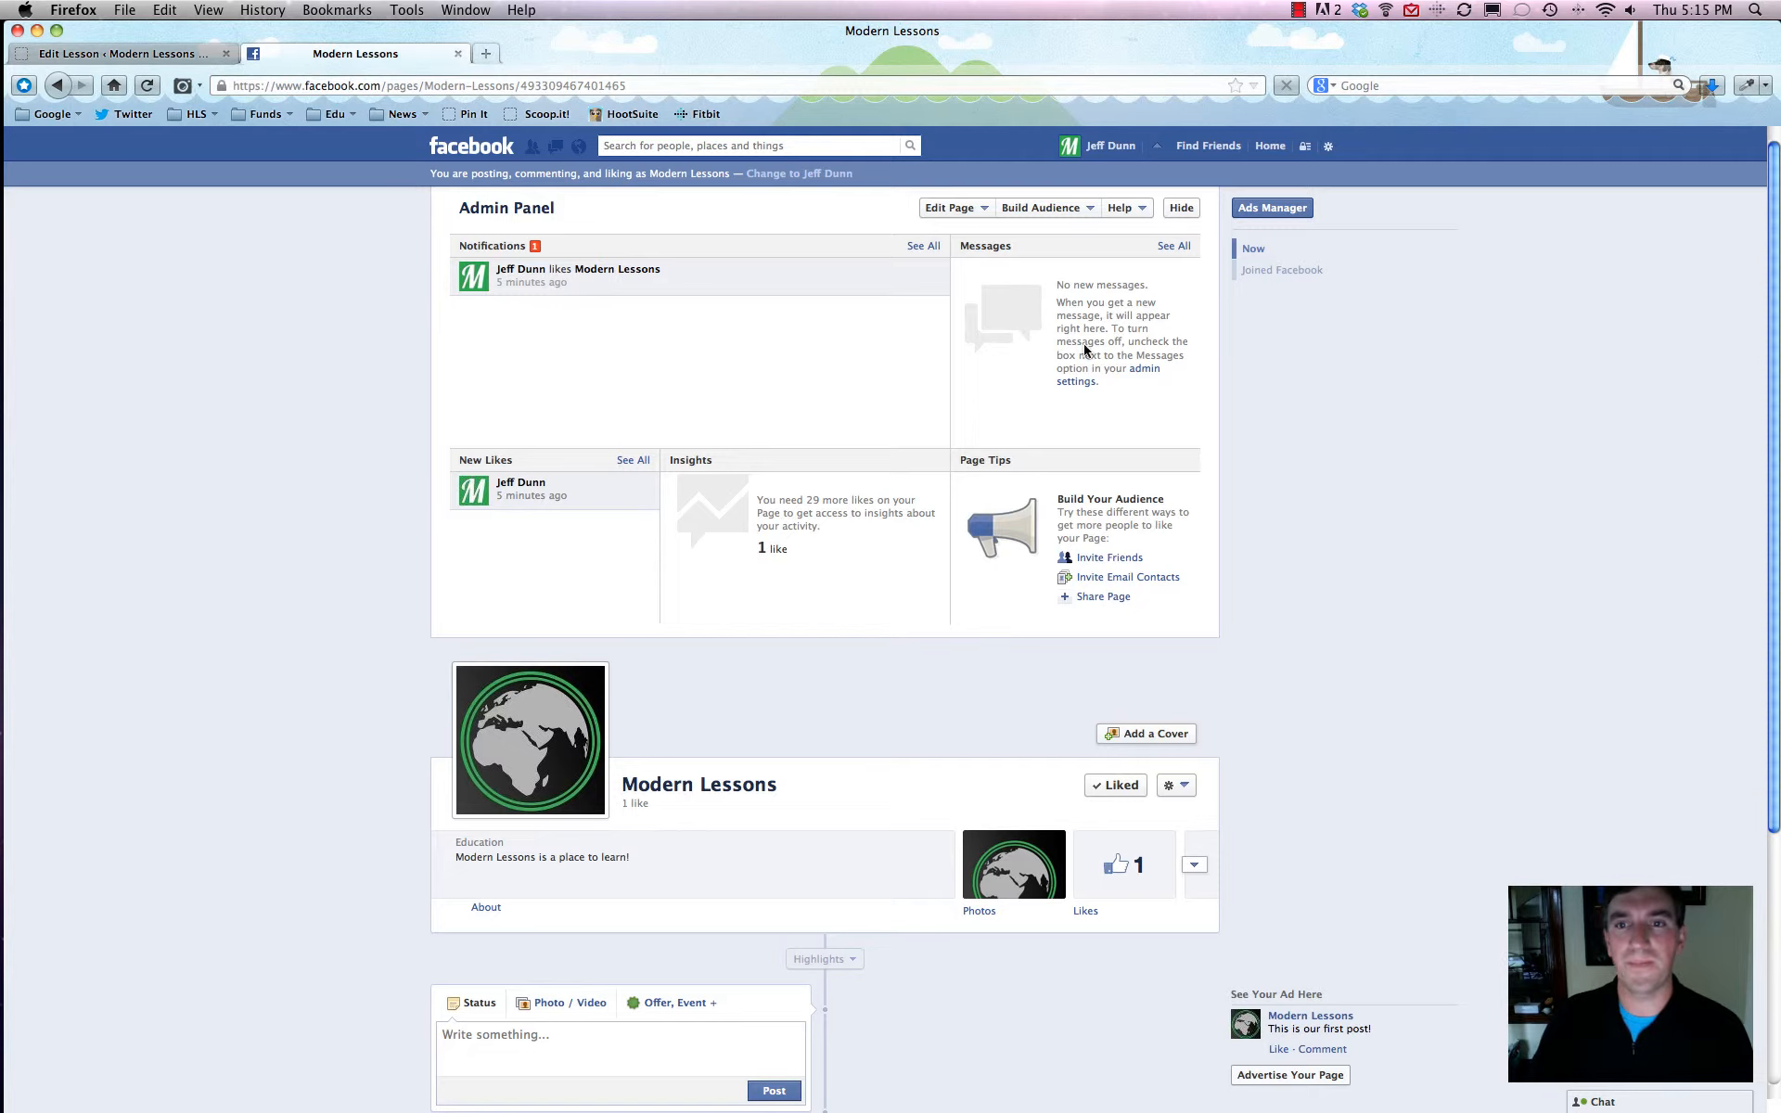
Step: Hide the Admin Panel's contents, start adding a cover photo and acknowledge the cover photo guidelines
{"action": "left_click", "coordinate": [1179, 209]}
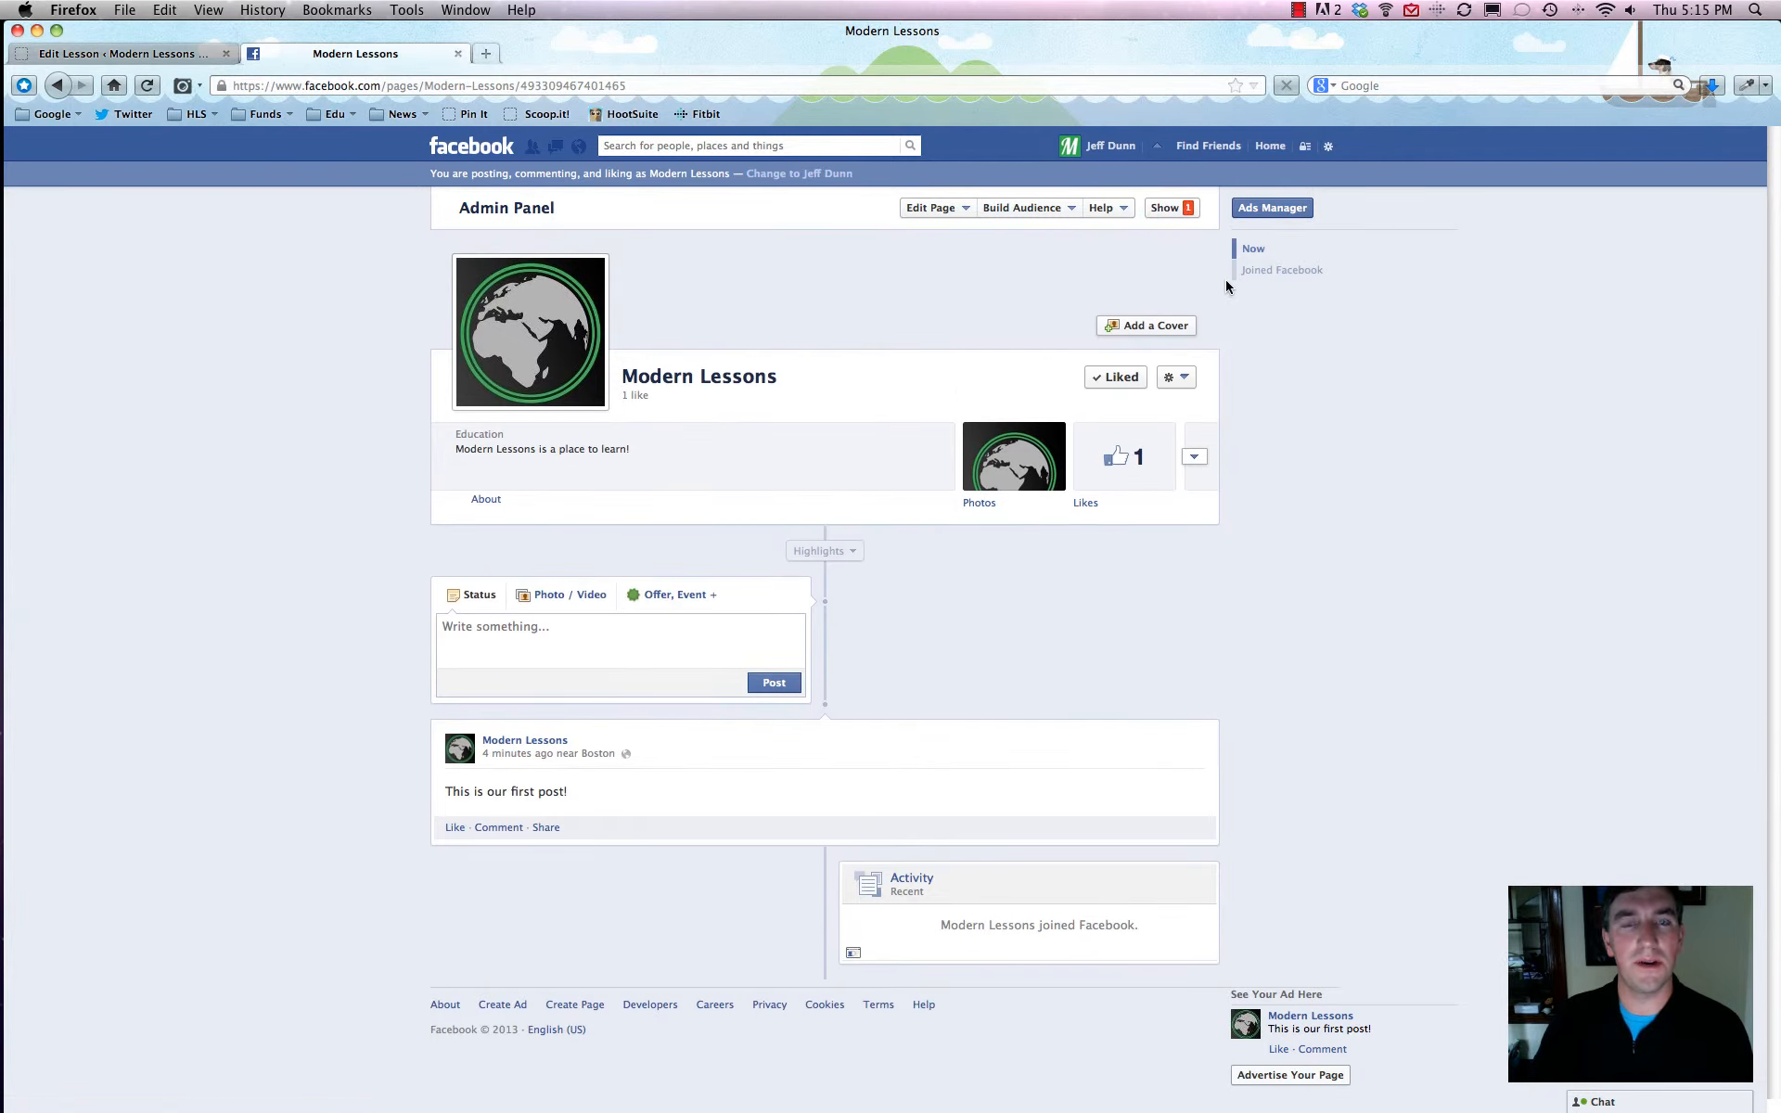
{"action": "left_click", "coordinate": [1139, 324]}
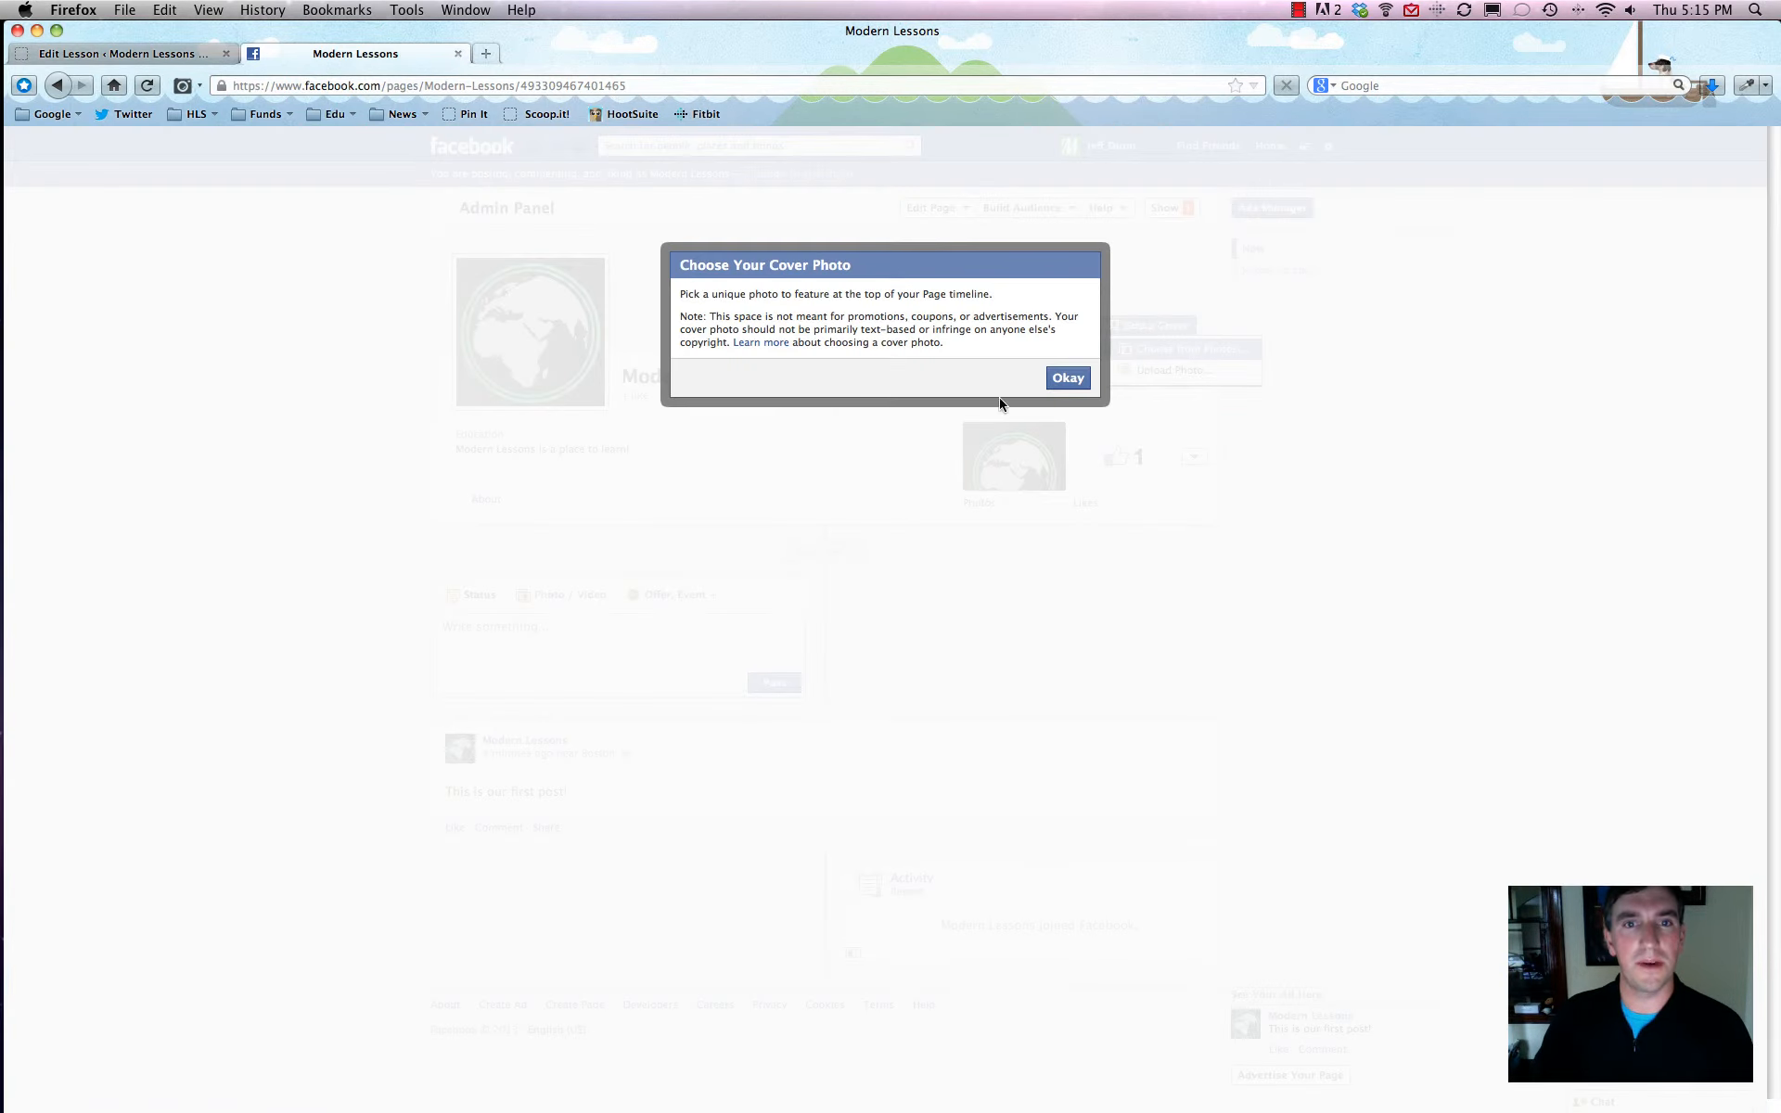
{"action": "left_click", "coordinate": [1063, 376]}
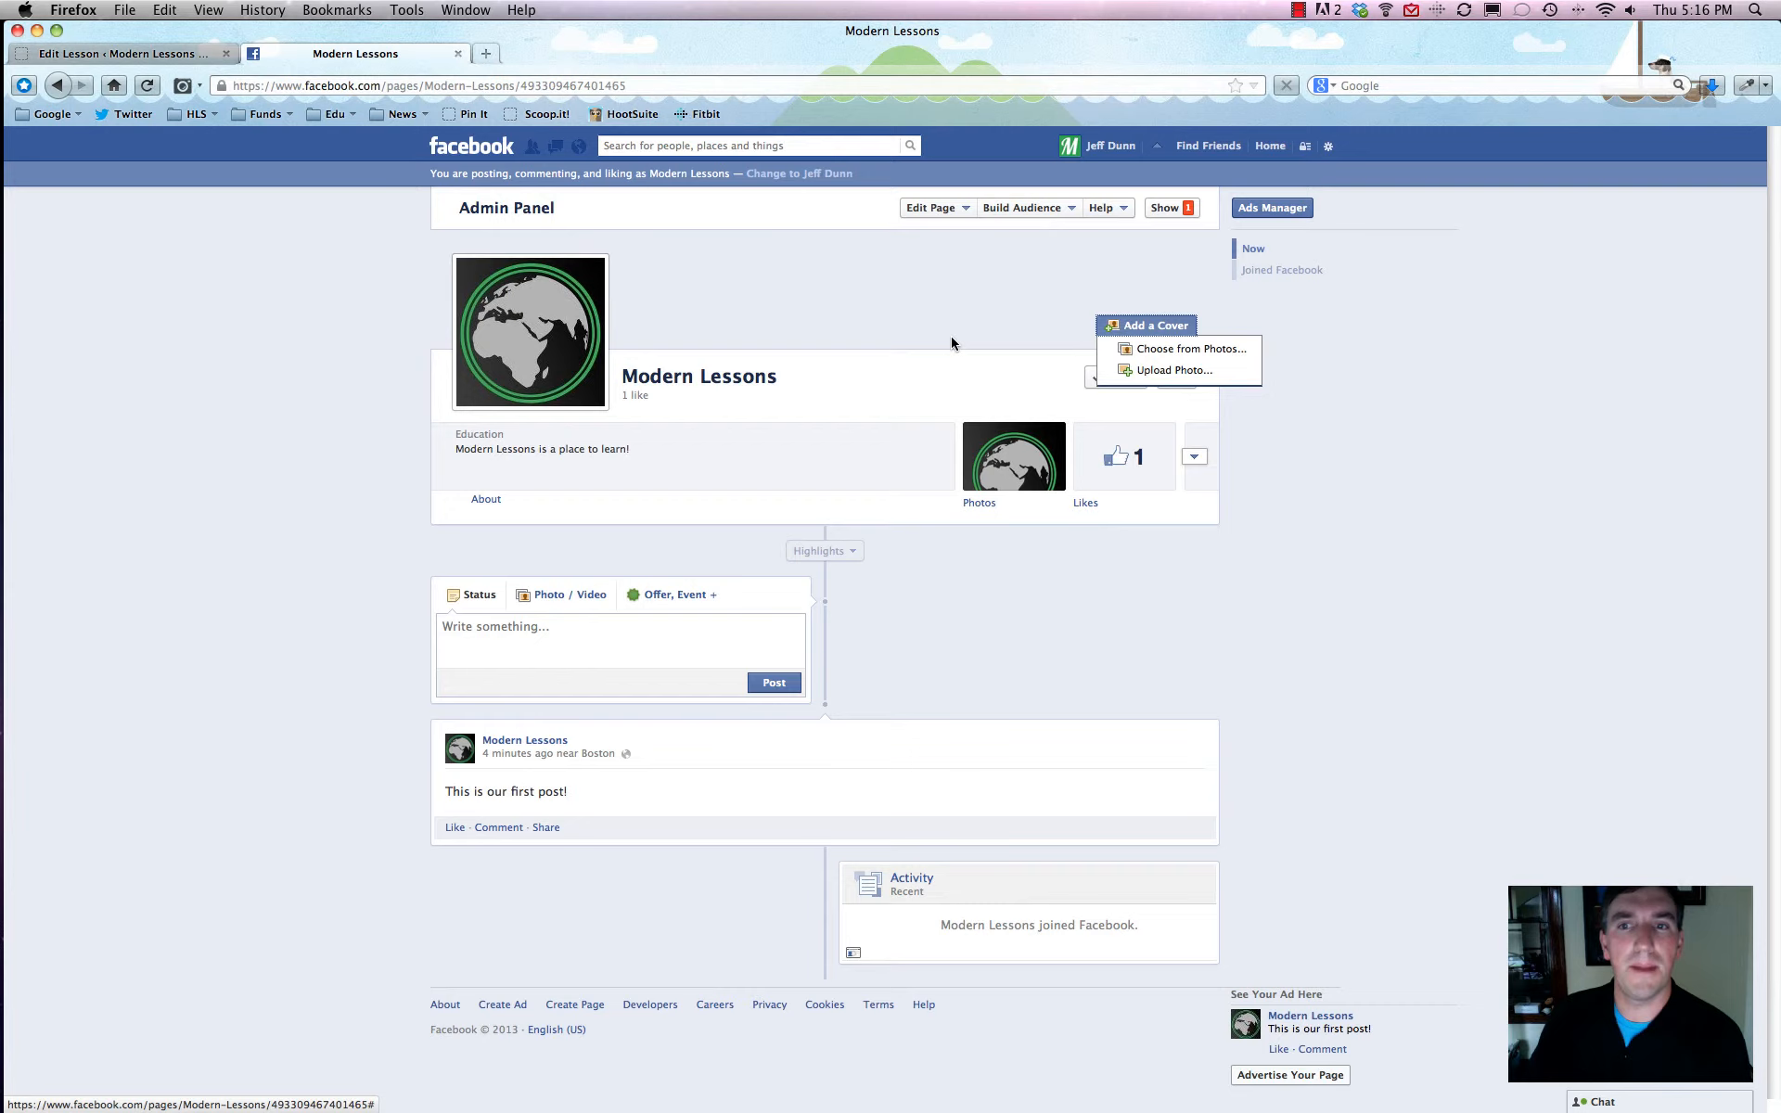
Step: Try to choose a cover photo from the Recent Photos by Modern Lessons album
{"action": "left_click", "coordinate": [1187, 324]}
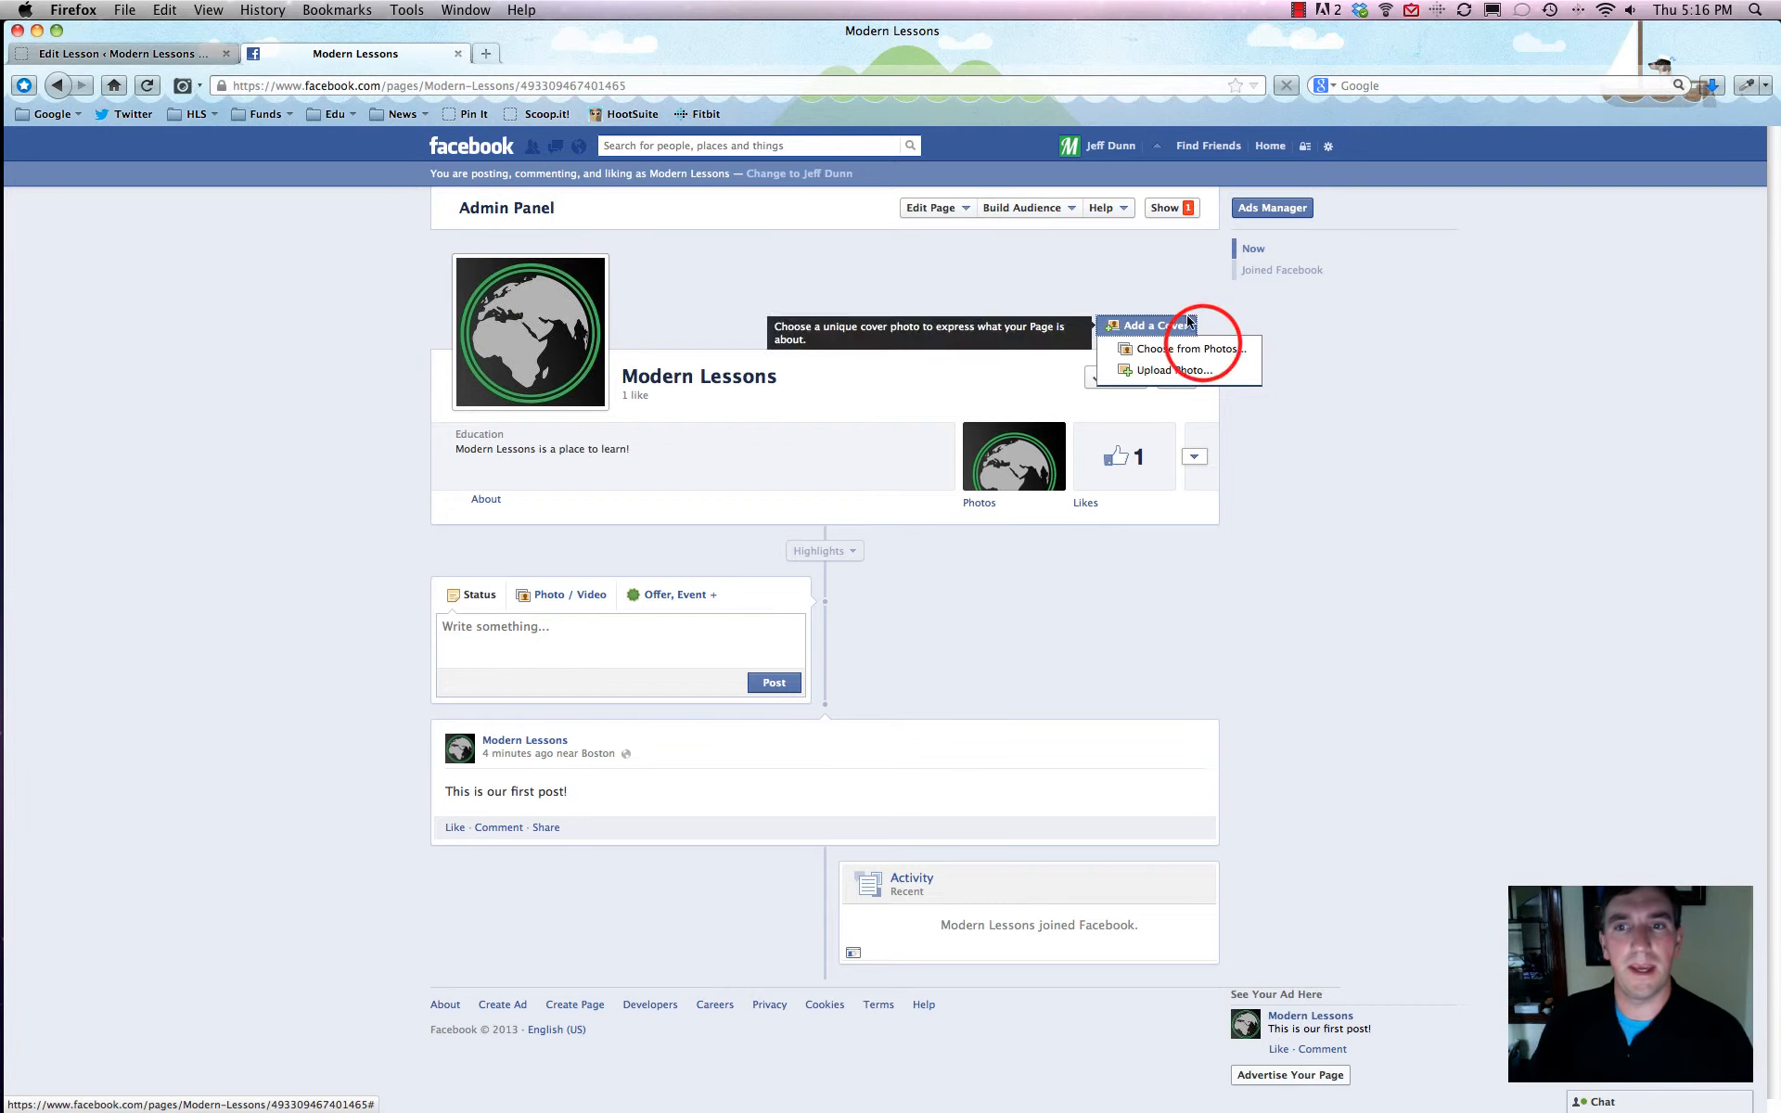
{"action": "left_click", "coordinate": [1197, 347]}
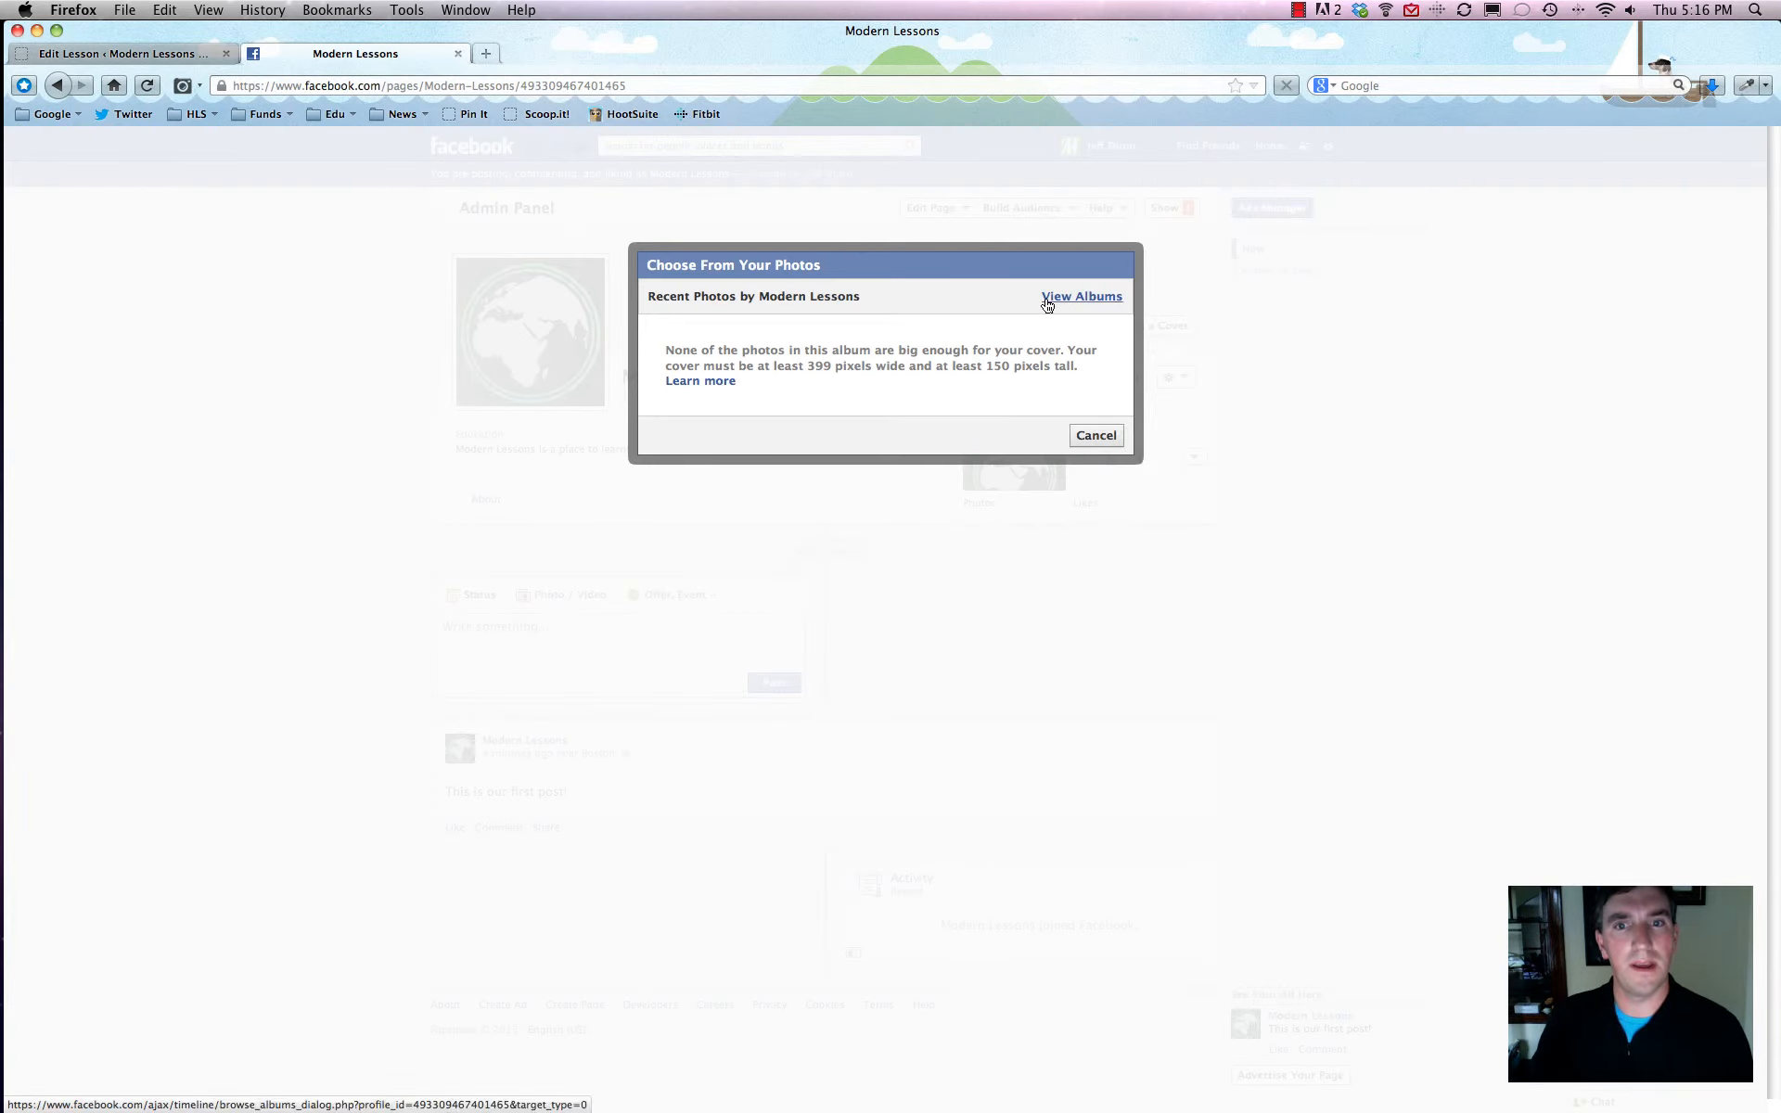
{"action": "left_click", "coordinate": [1076, 296]}
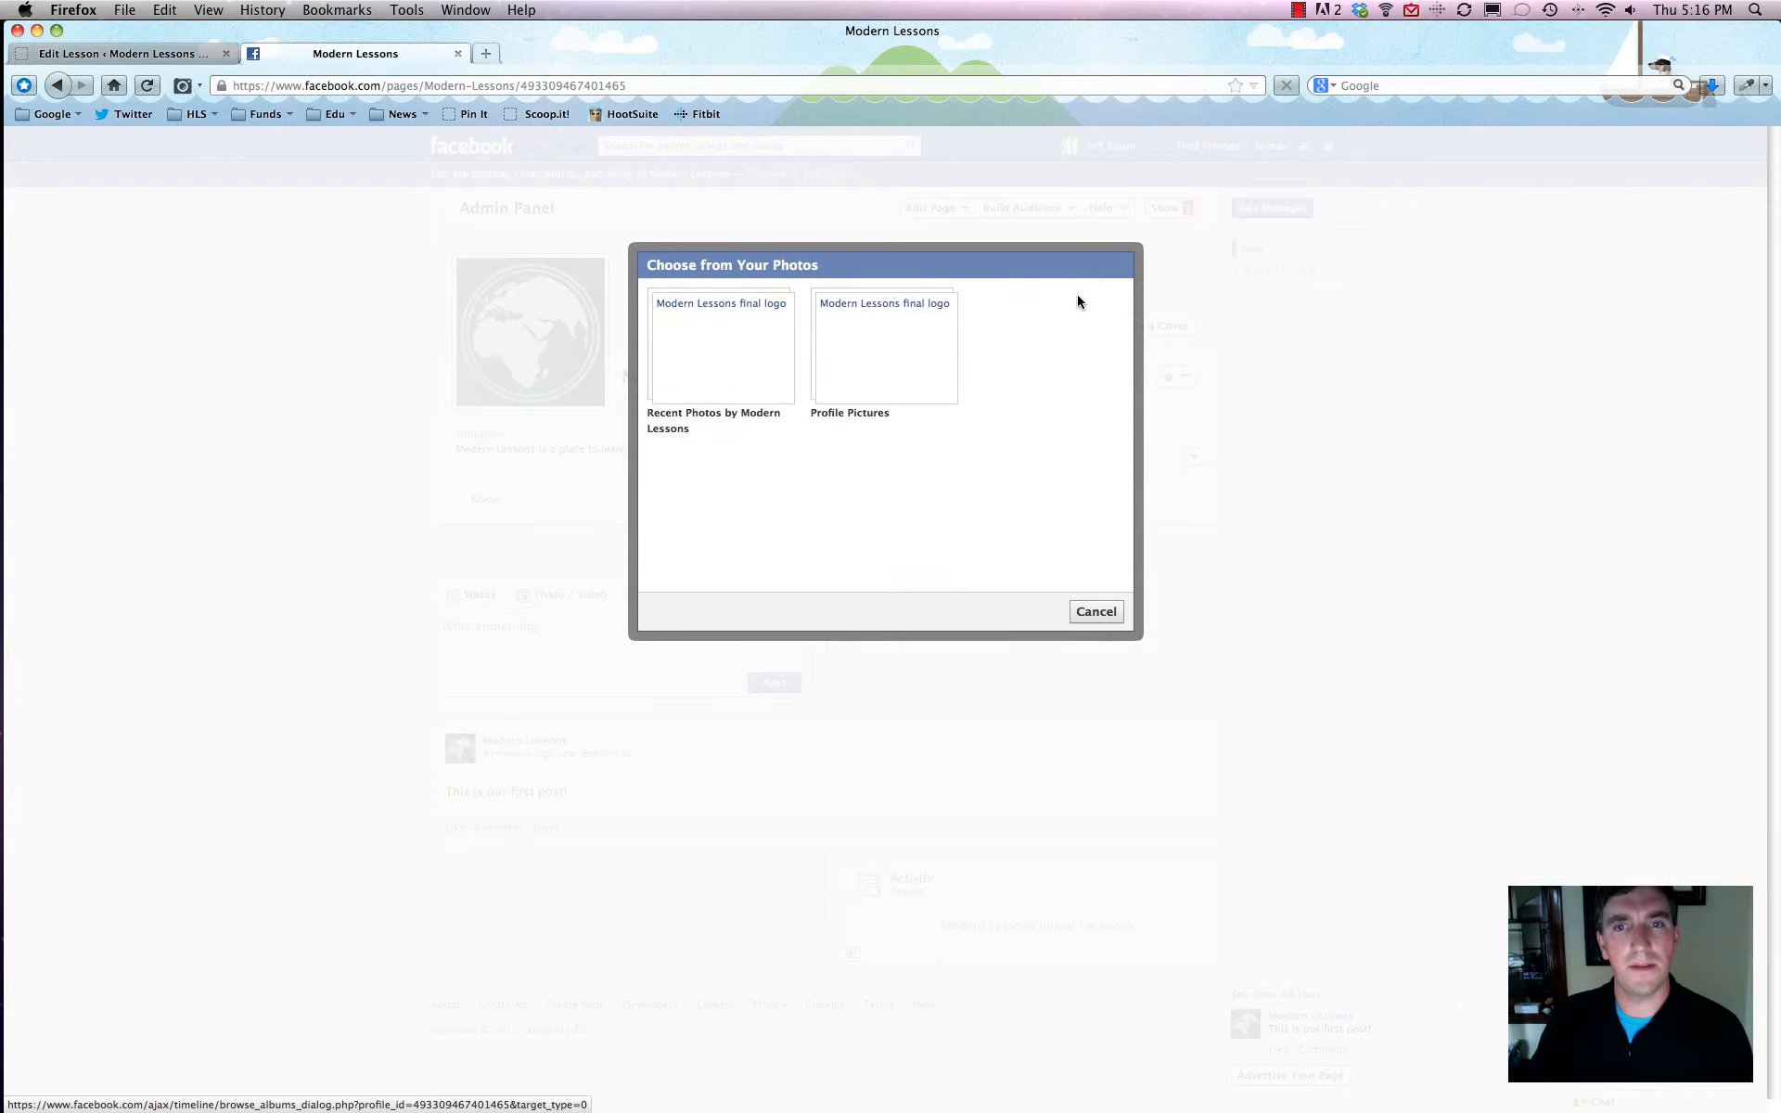
{"action": "left_click", "coordinate": [720, 341]}
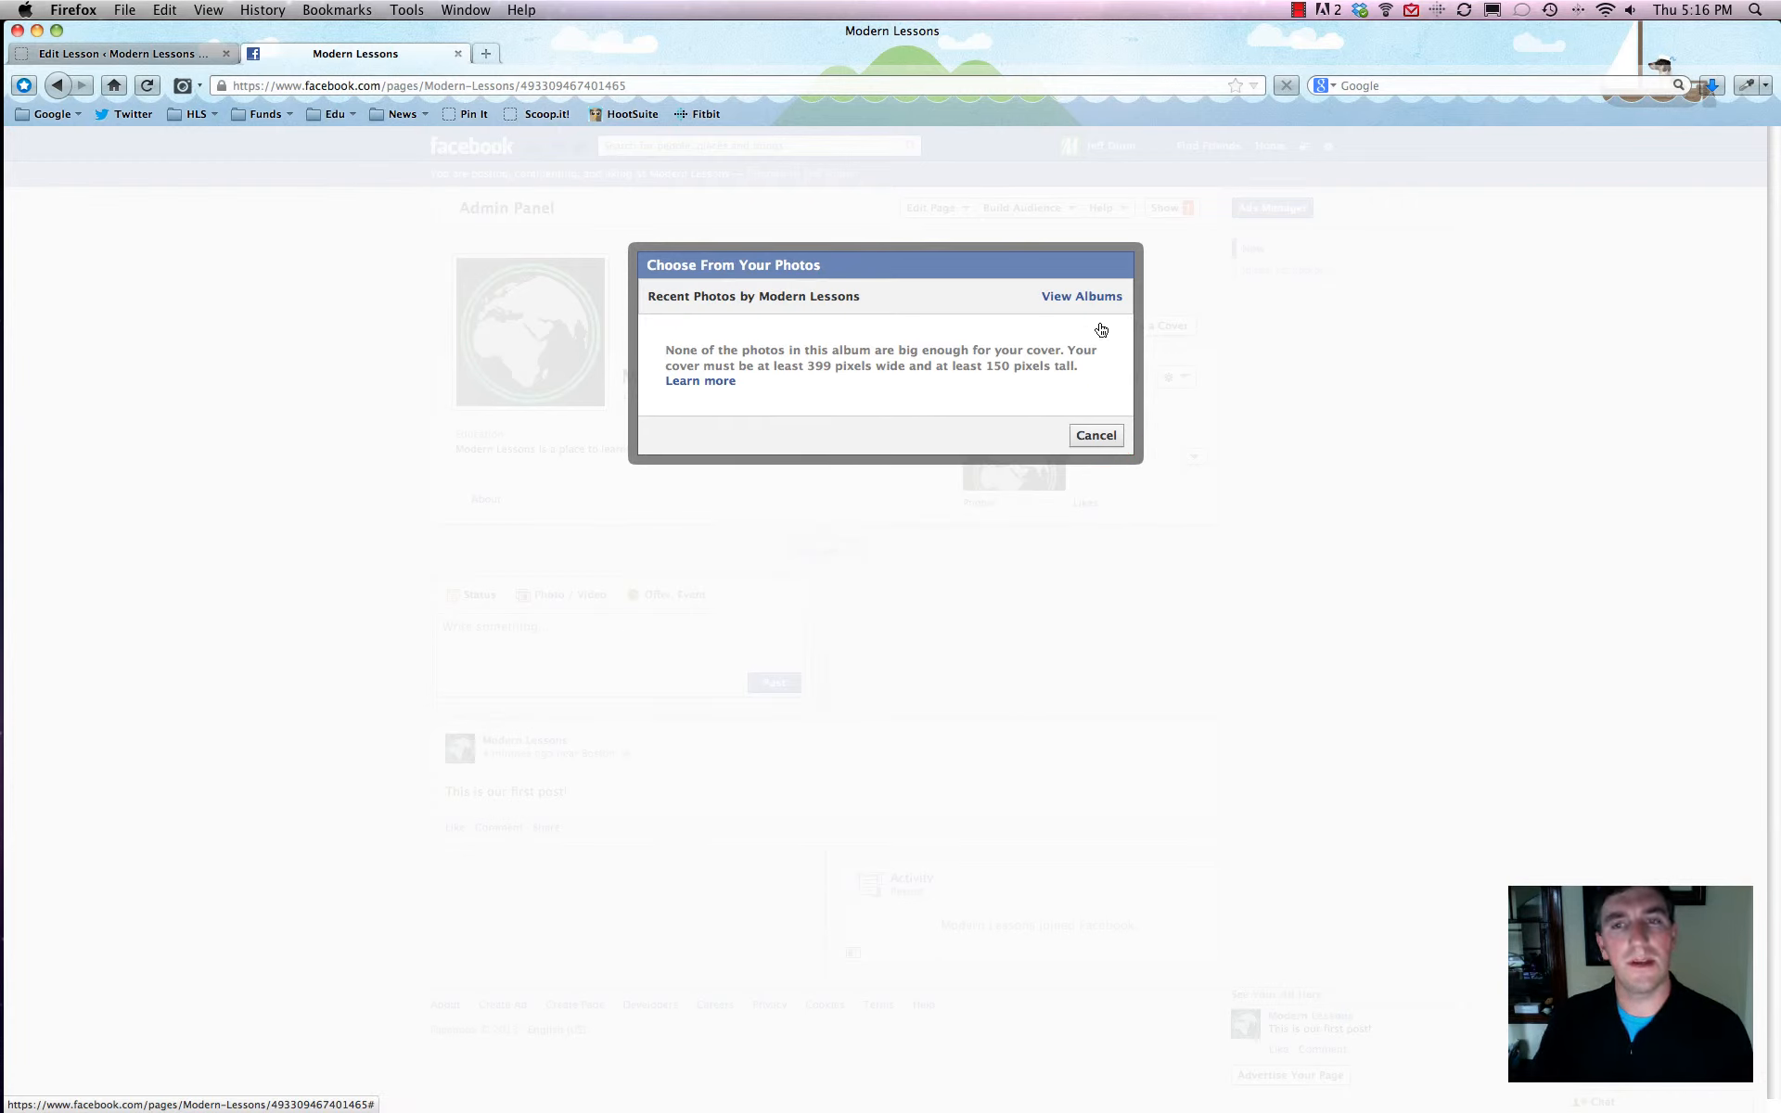
{"action": "left_click", "coordinate": [1091, 436]}
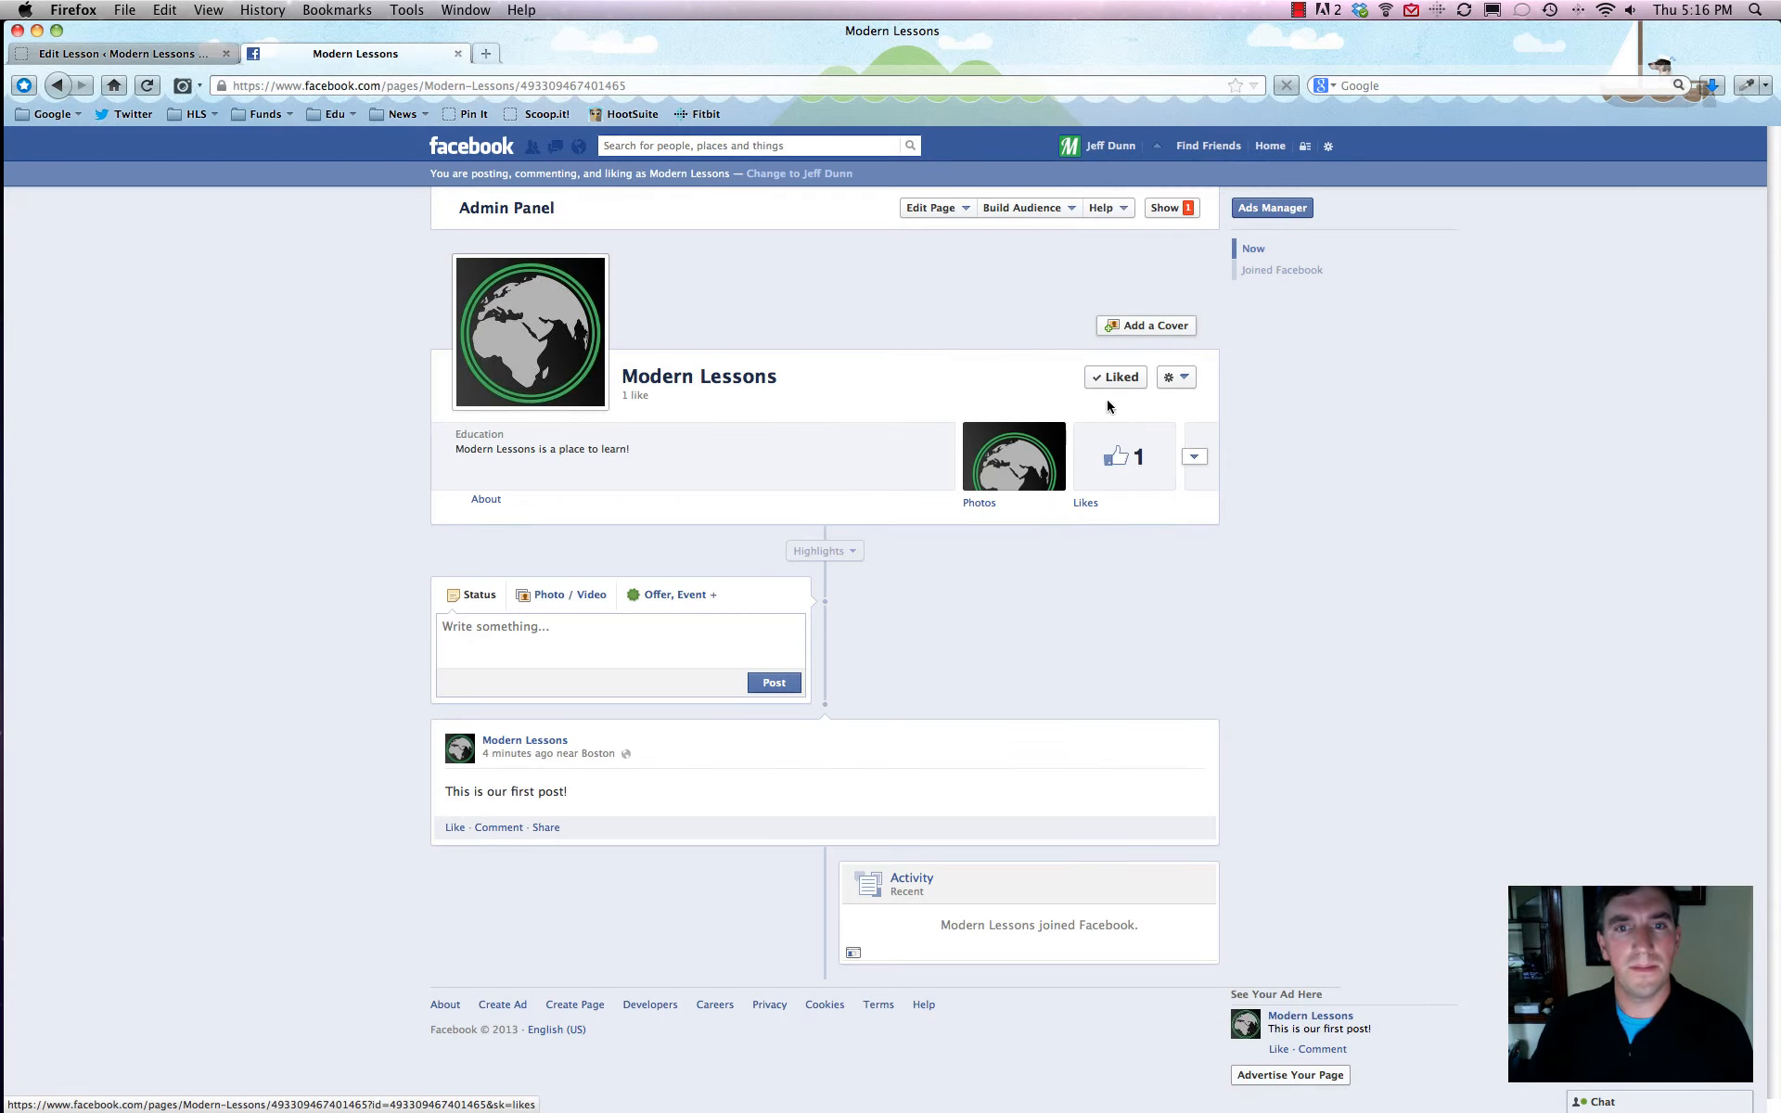
Step: Upload the green Modern Lessons banner image from the computer as the page's cover photo and save the changes
{"action": "left_click", "coordinate": [1133, 323]}
{"action": "left_click", "coordinate": [1162, 371]}
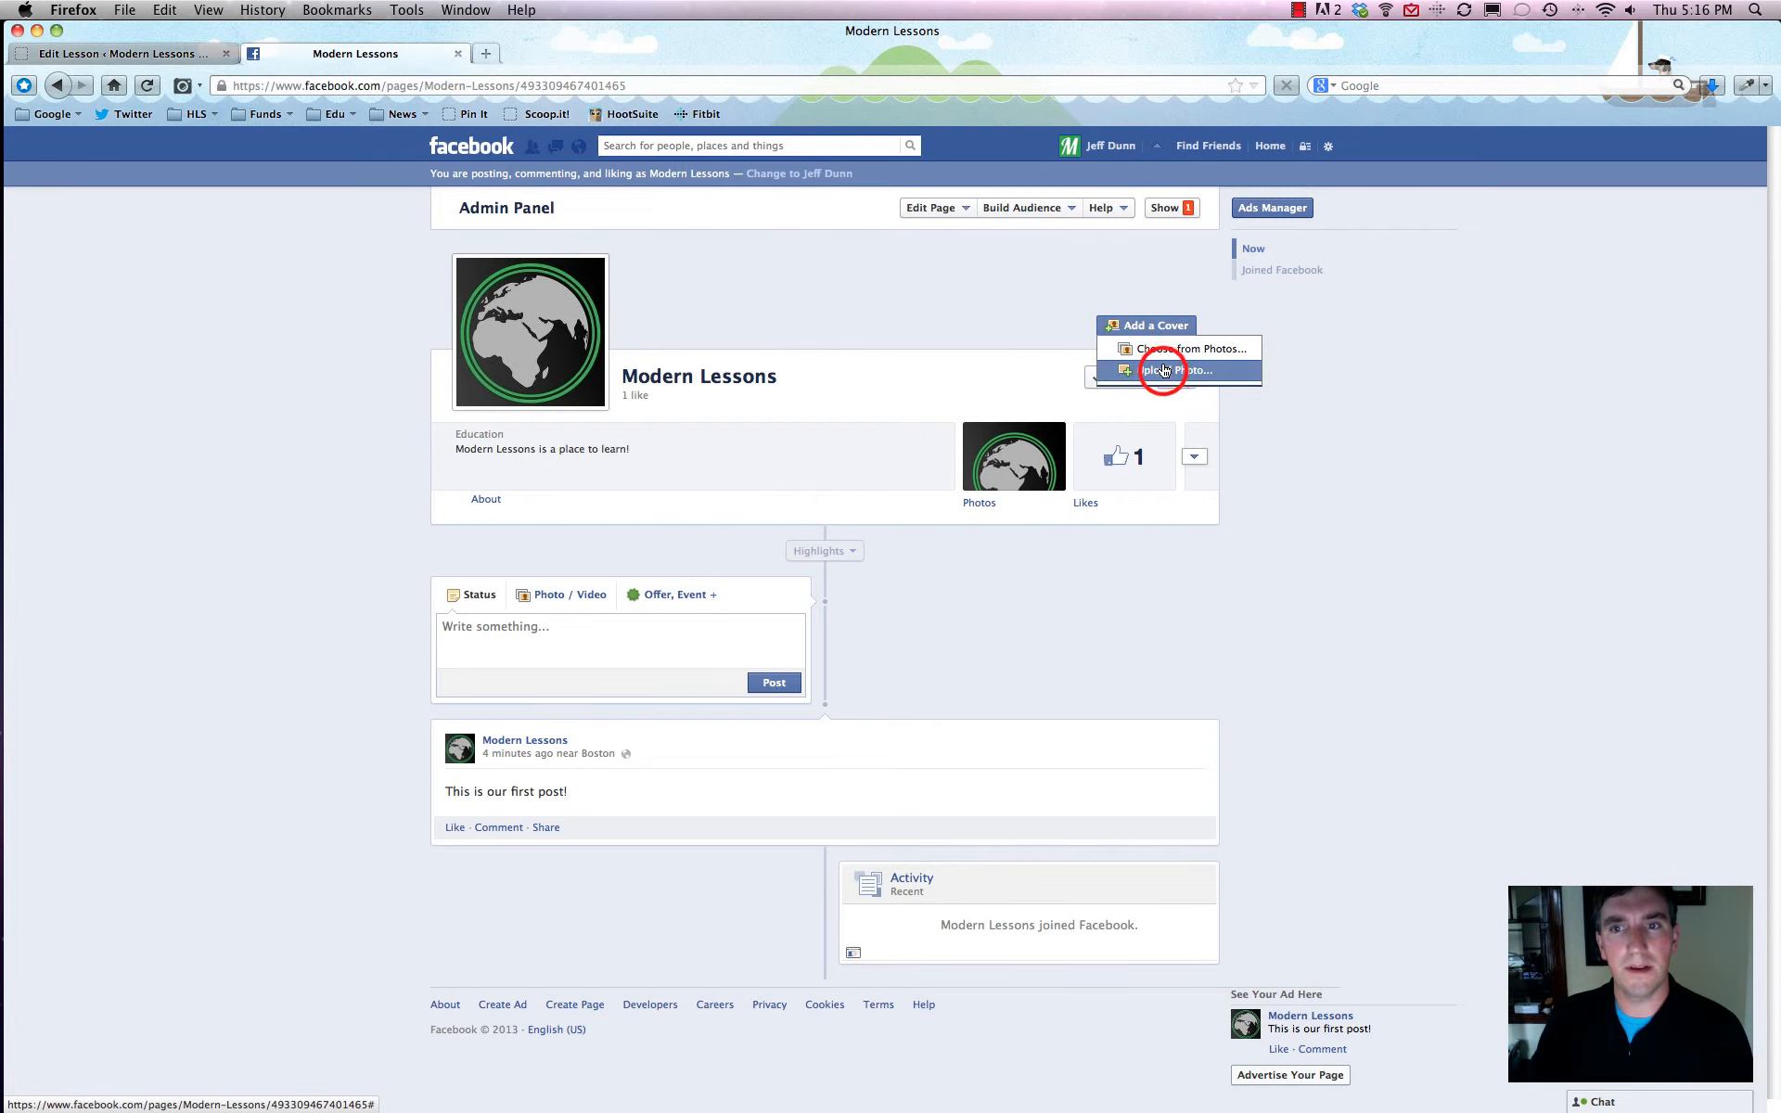
{"action": "left_click", "coordinate": [624, 259]}
{"action": "left_click", "coordinate": [1277, 662]}
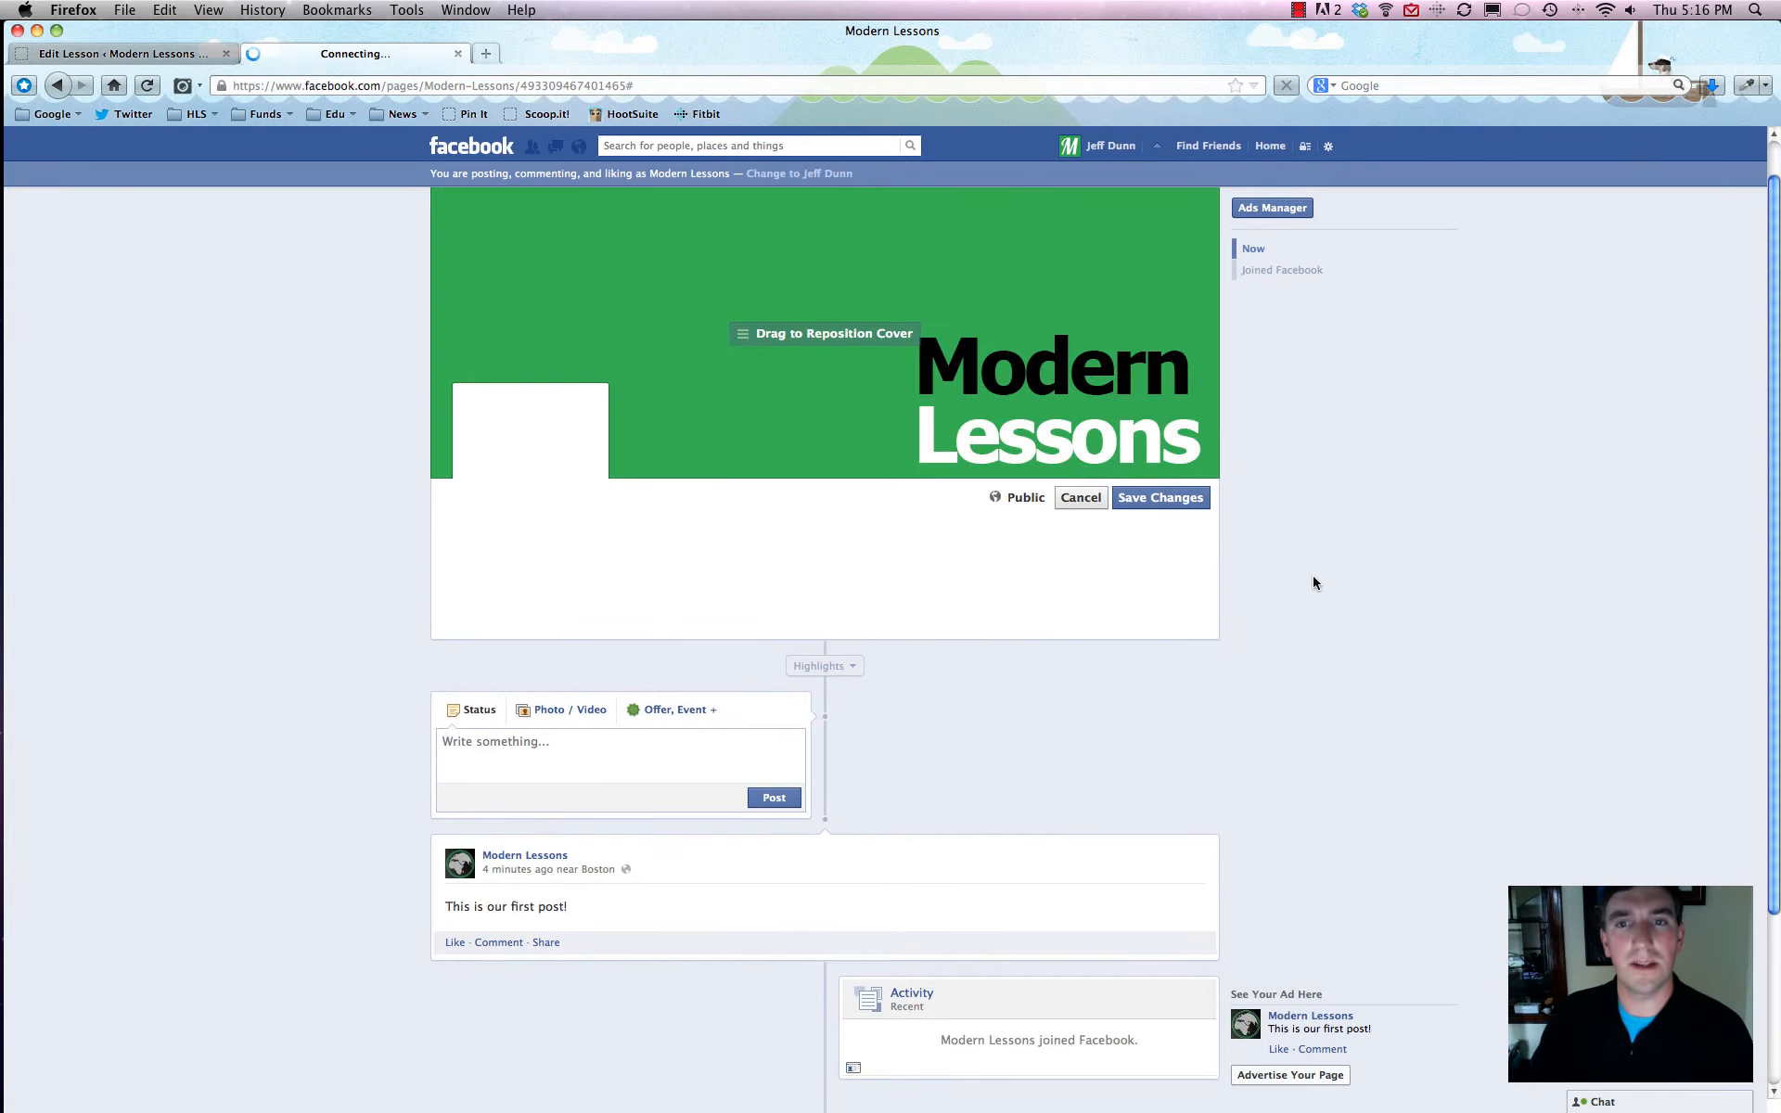
{"action": "left_click", "coordinate": [1159, 541]}
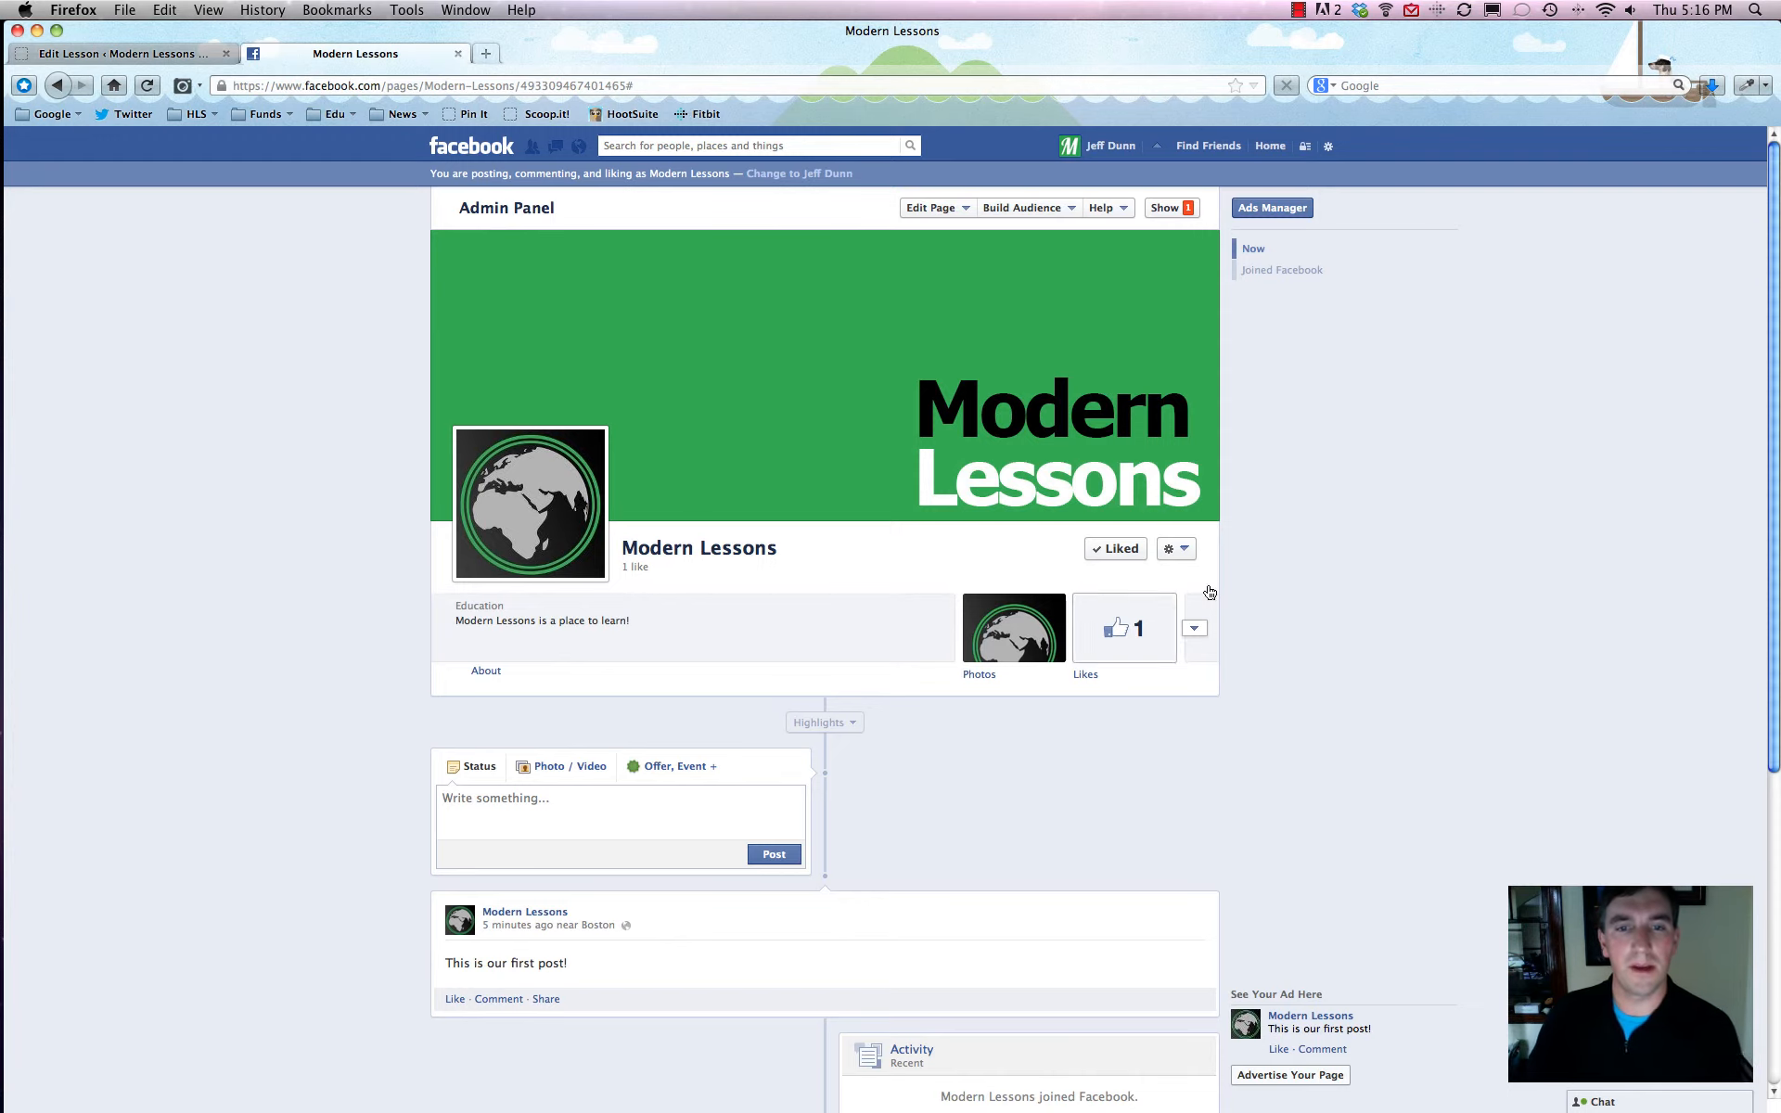
Step: Upload the invisible-bike JPG from the Desktop as a new photo post on the page and publish it without a caption
{"action": "left_click", "coordinate": [556, 766]}
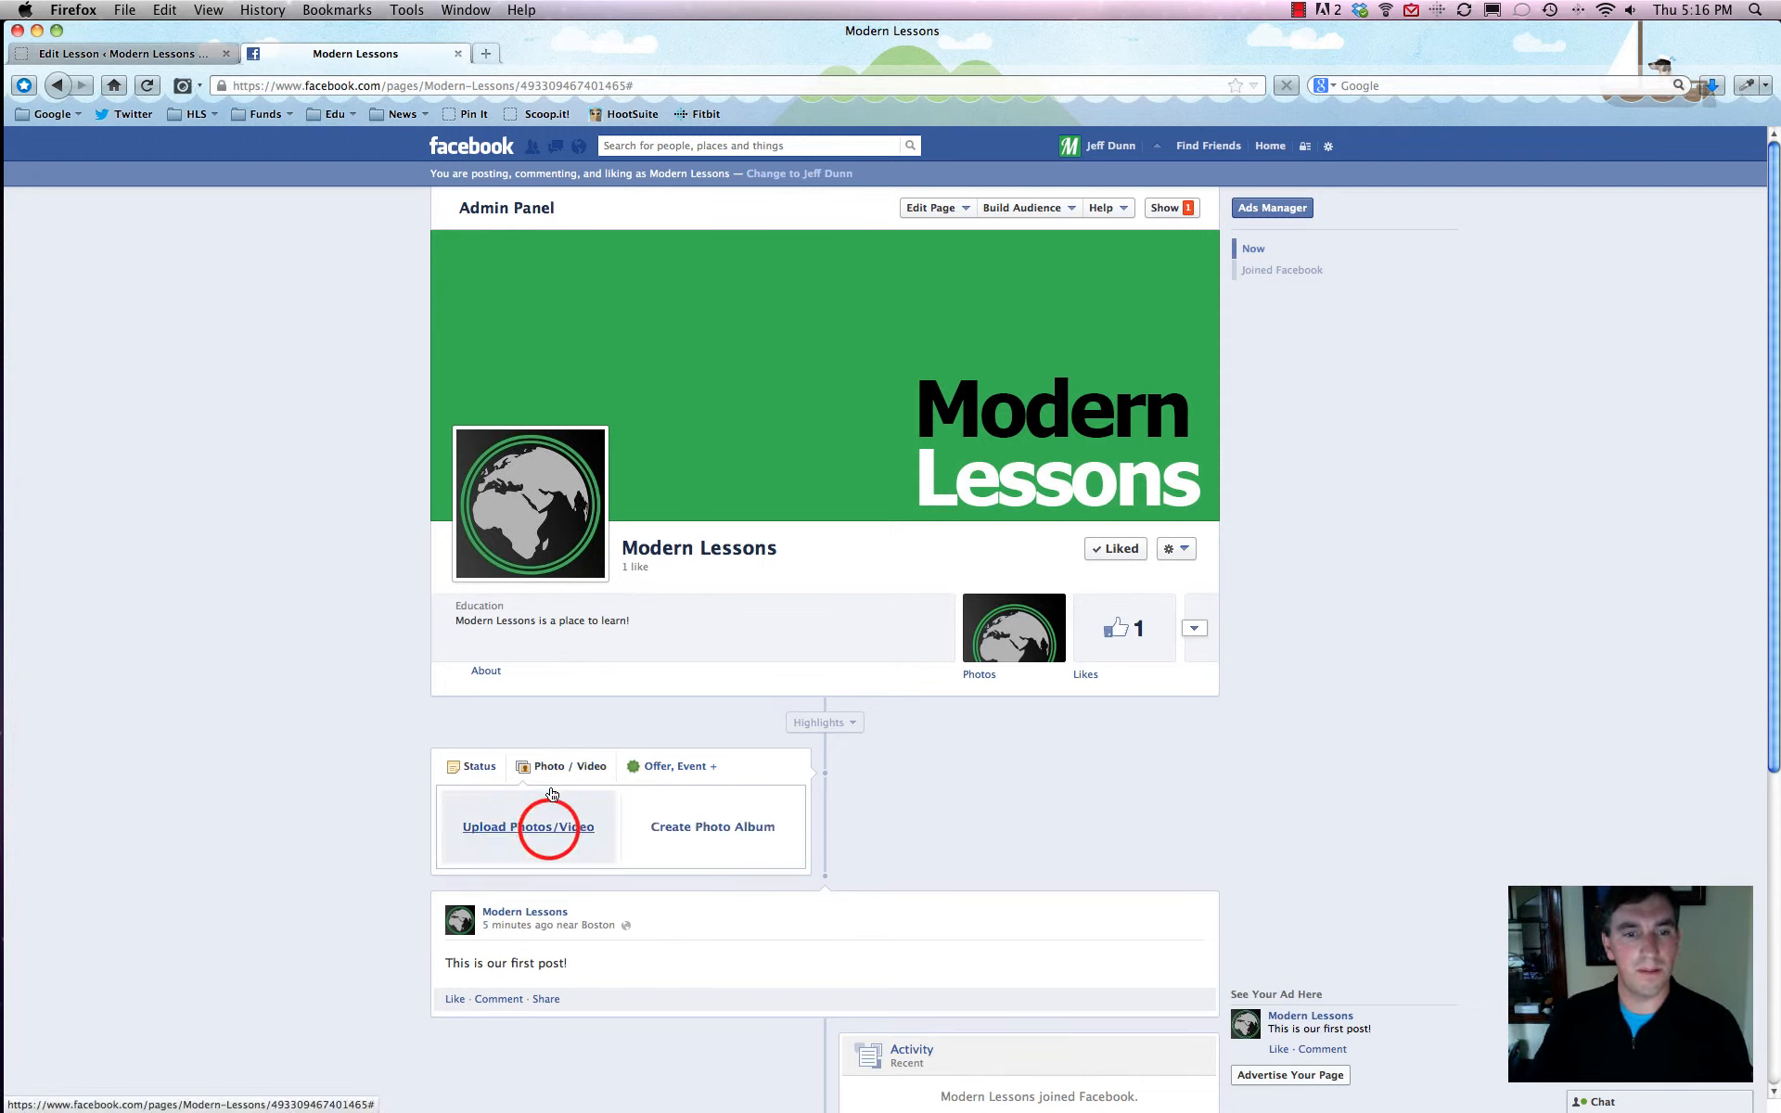
{"action": "left_click", "coordinate": [544, 822]}
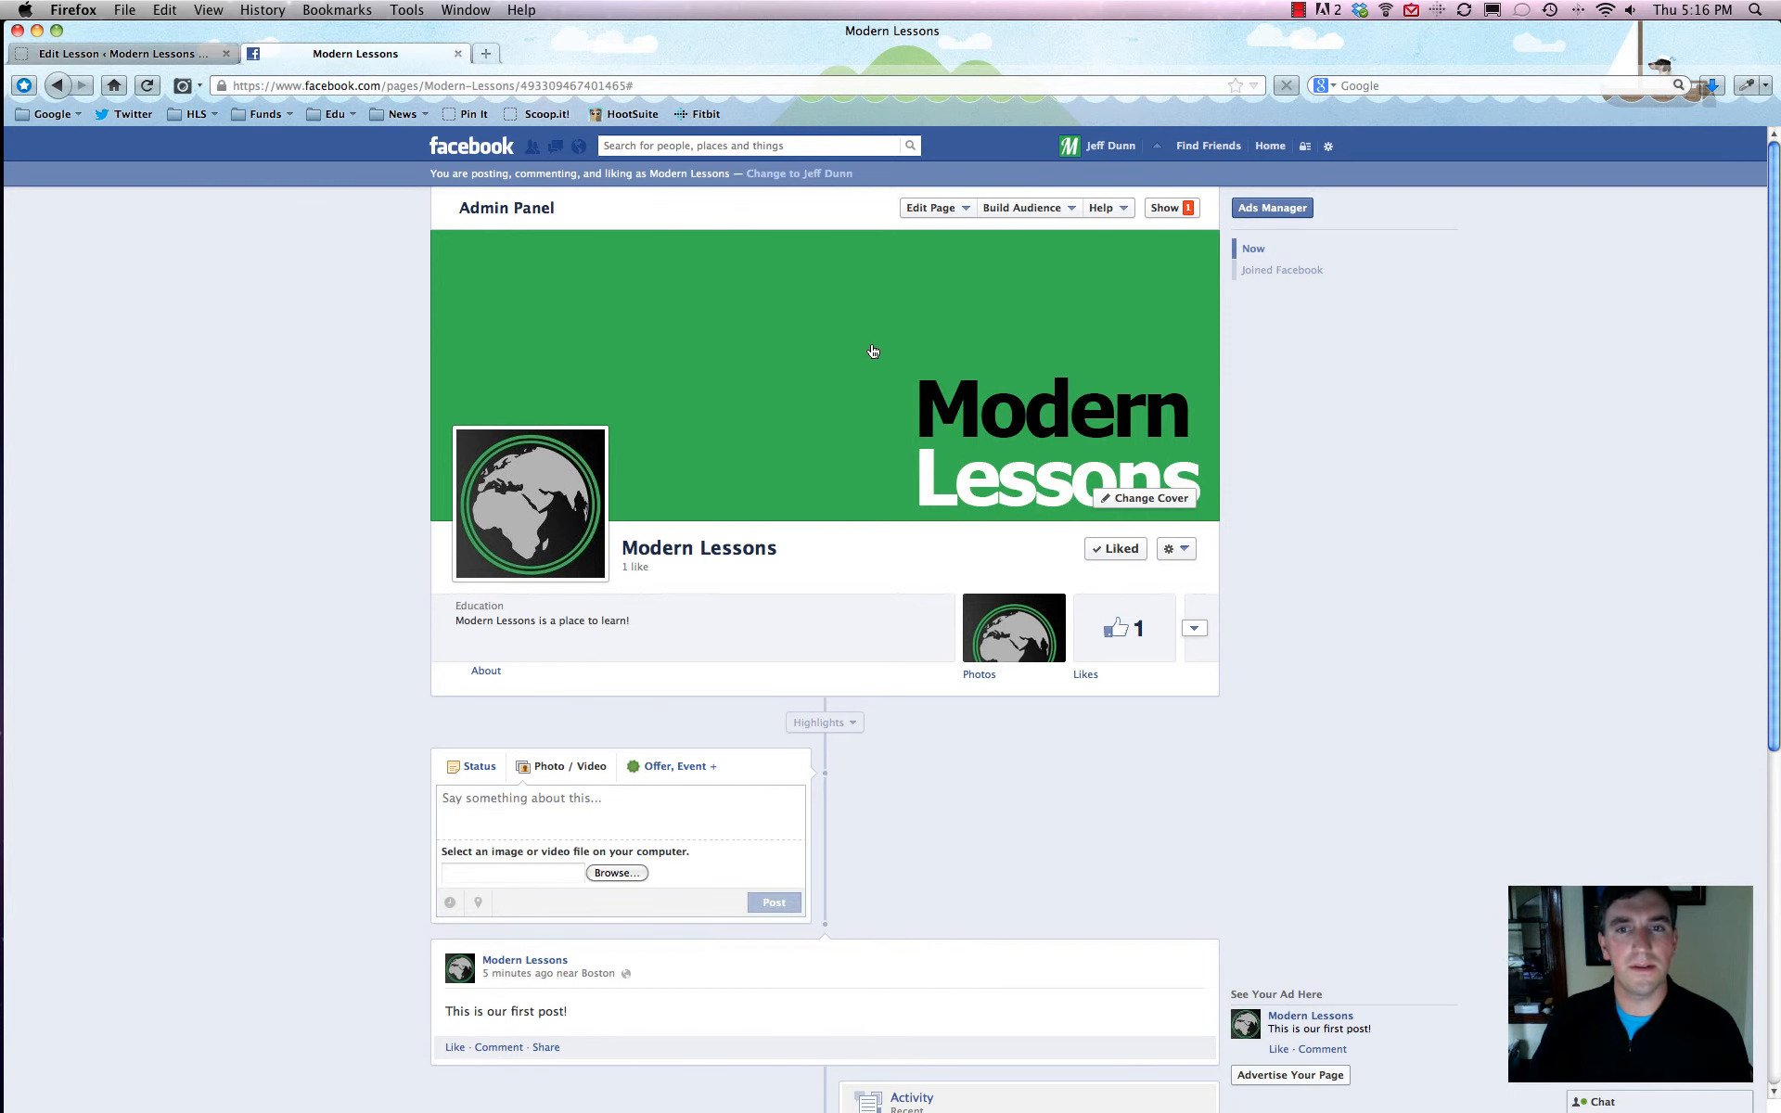
{"action": "left_click", "coordinate": [613, 873]}
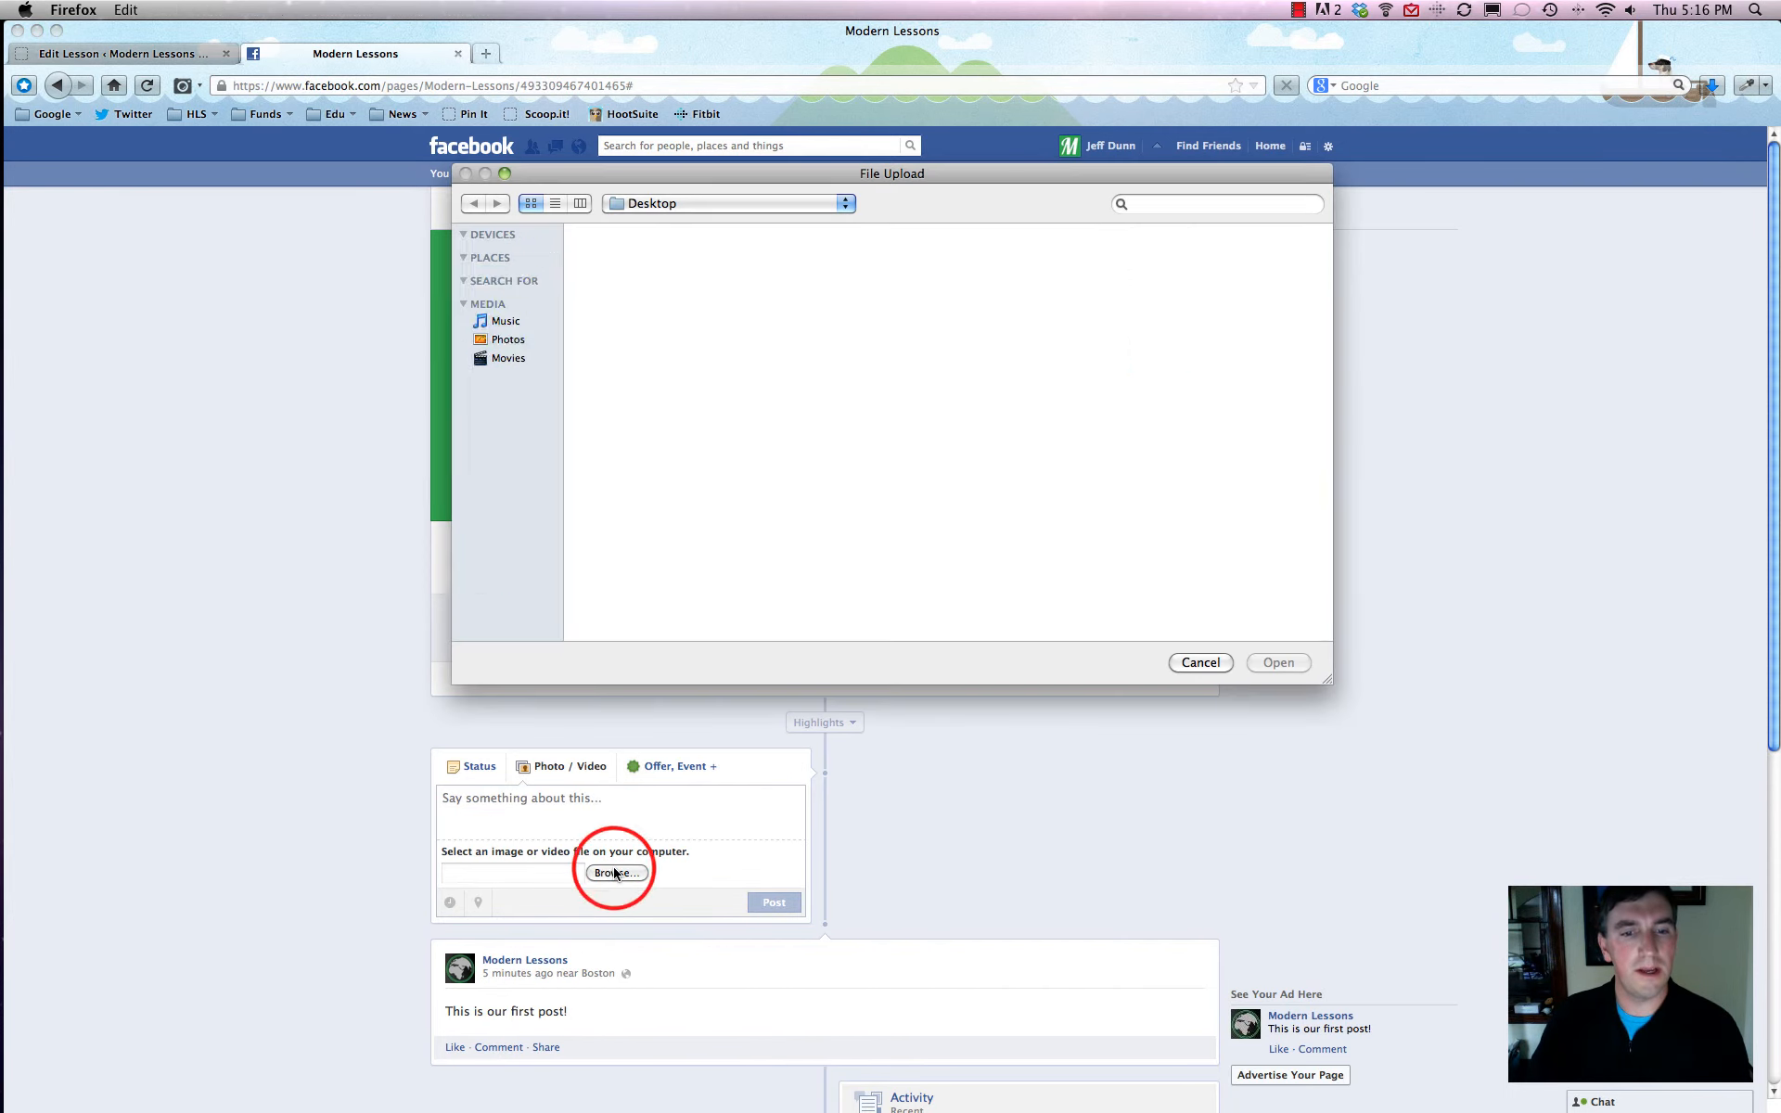
{"action": "left_click", "coordinate": [644, 356]}
{"action": "left_click", "coordinate": [1278, 662]}
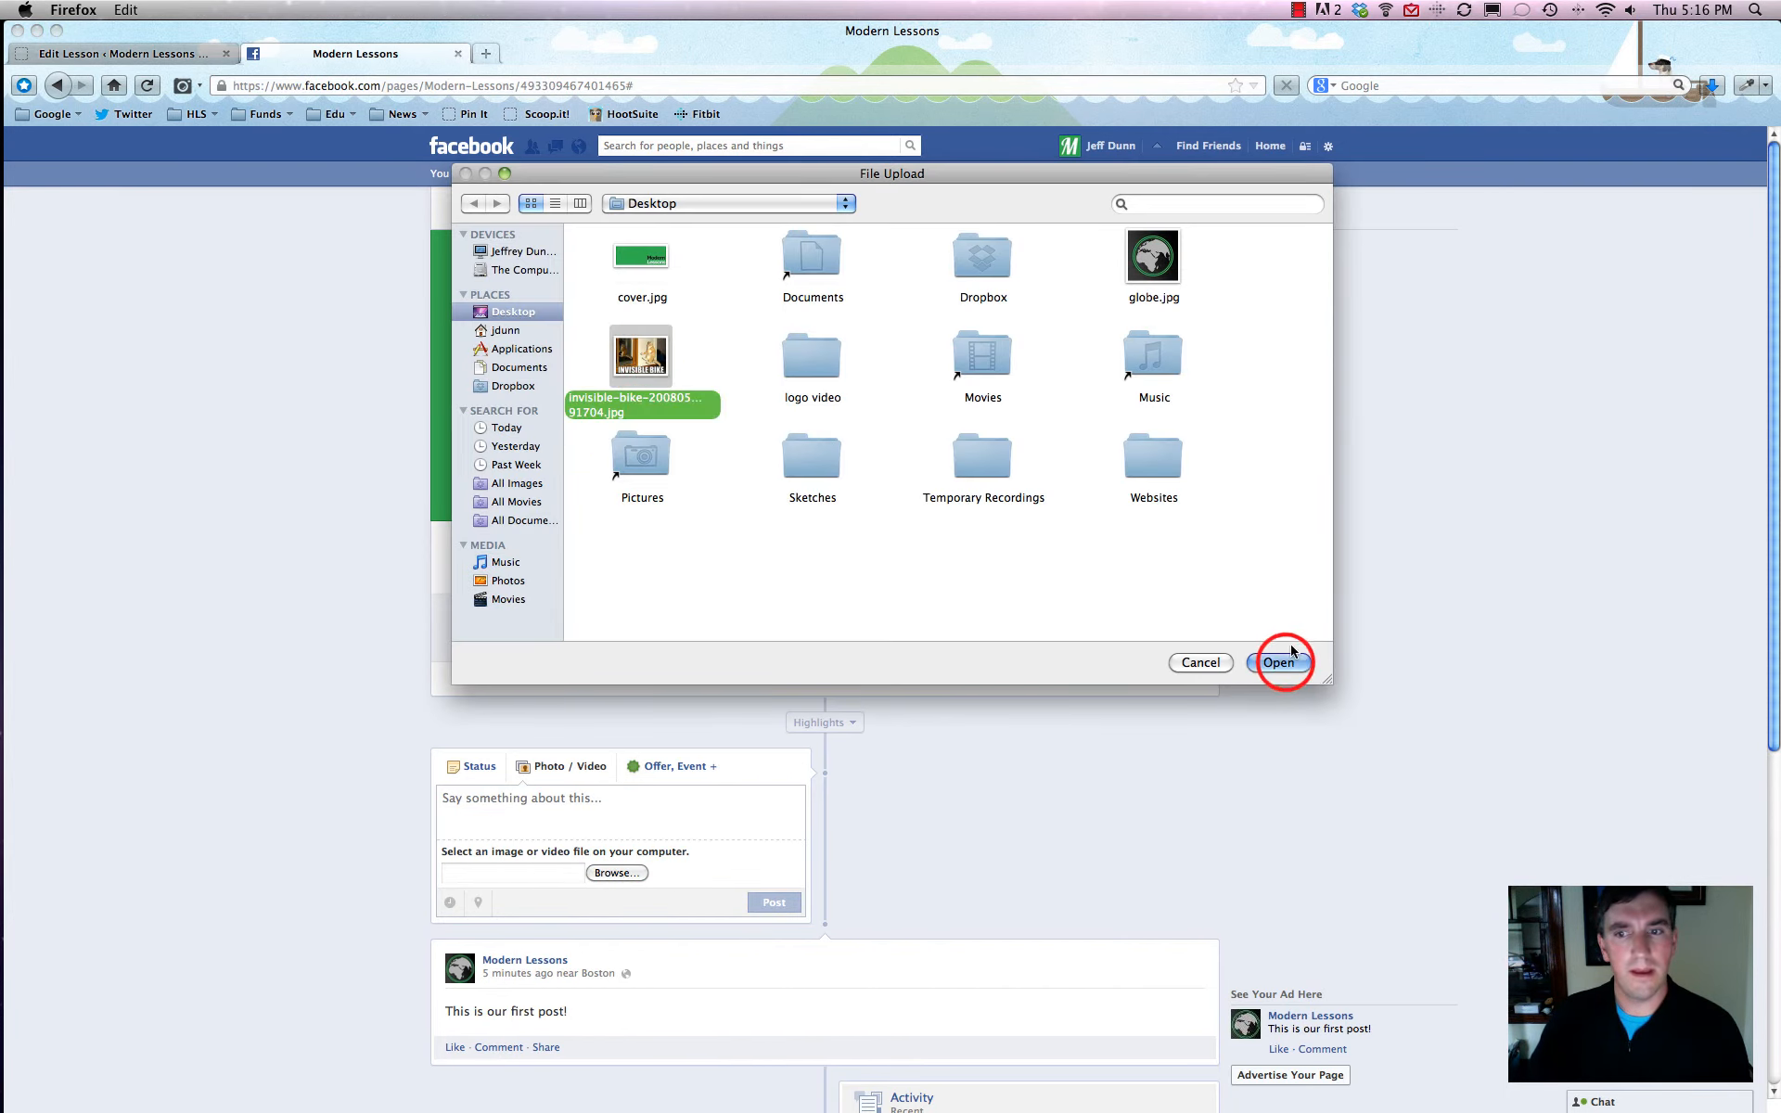
{"action": "left_click", "coordinate": [775, 904]}
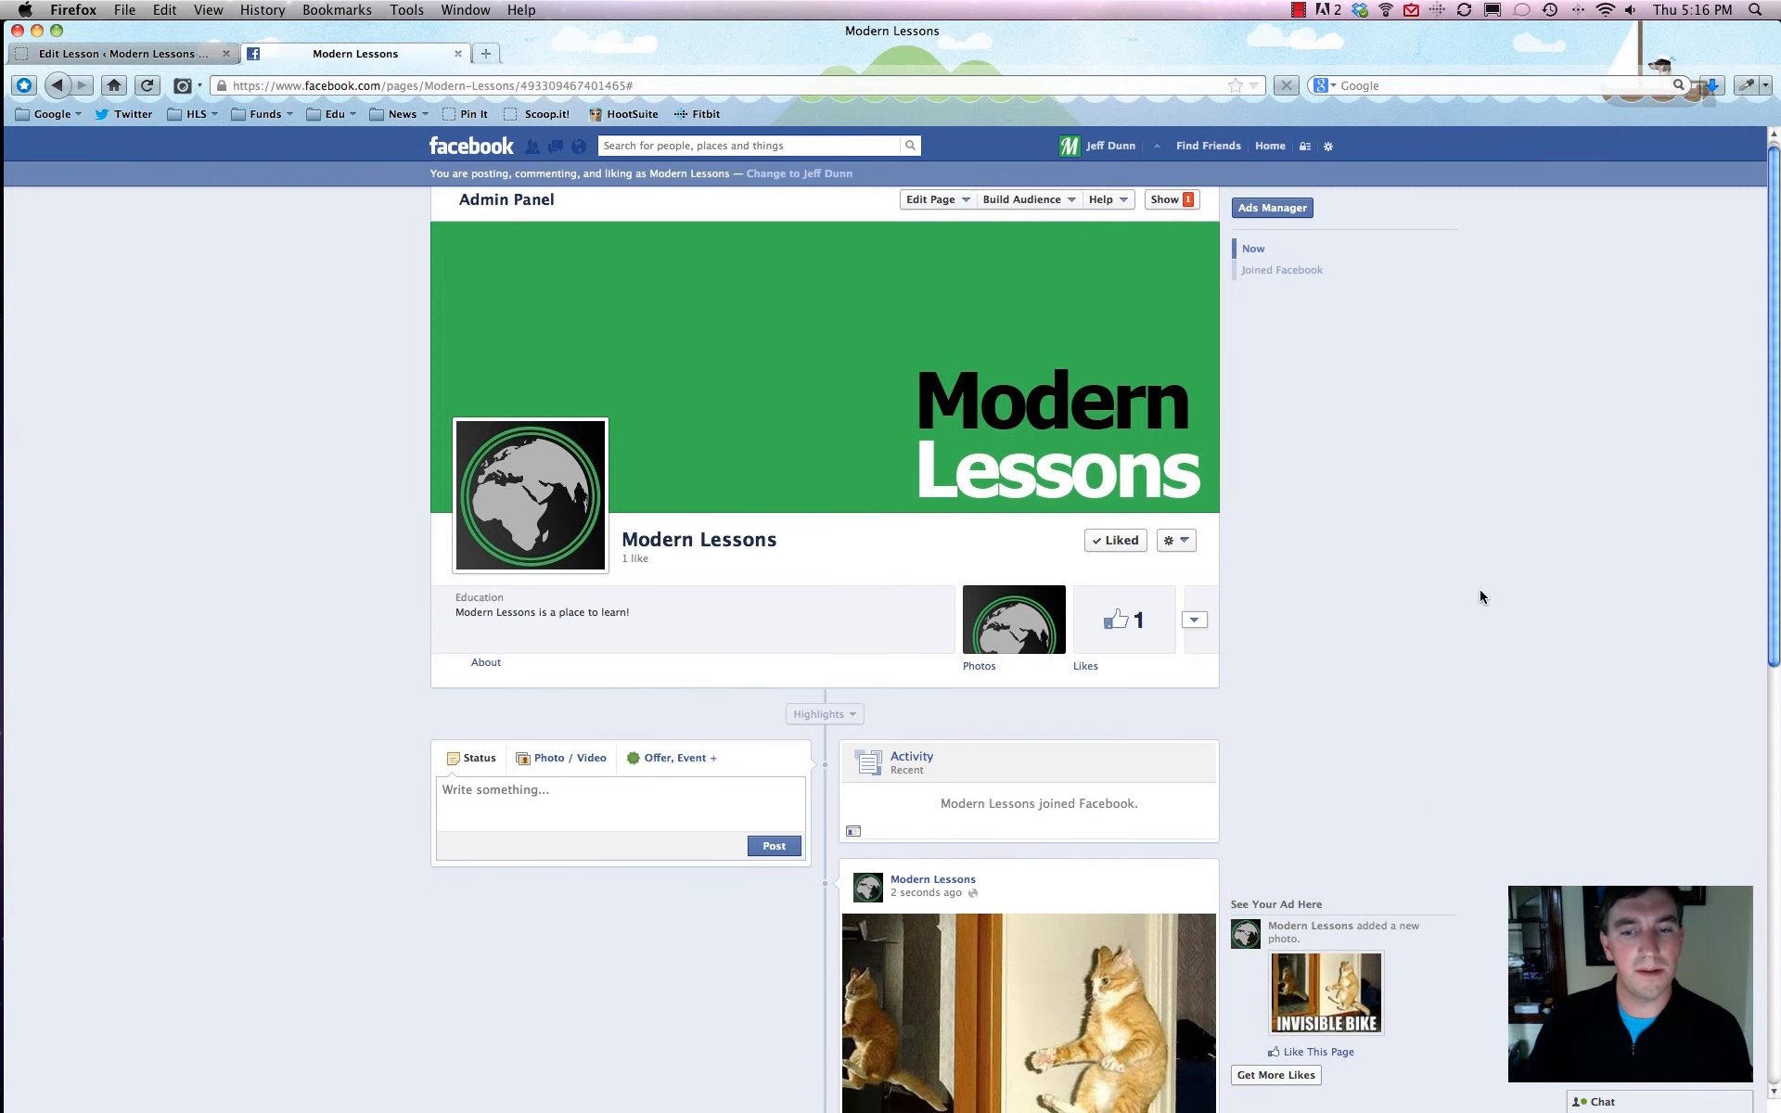
Step: View the newly posted cat photo in the photo viewer and return to the page's timeline
{"action": "scroll", "coordinate": [1479, 588], "scroll_direction": "down", "scroll_amount": 5}
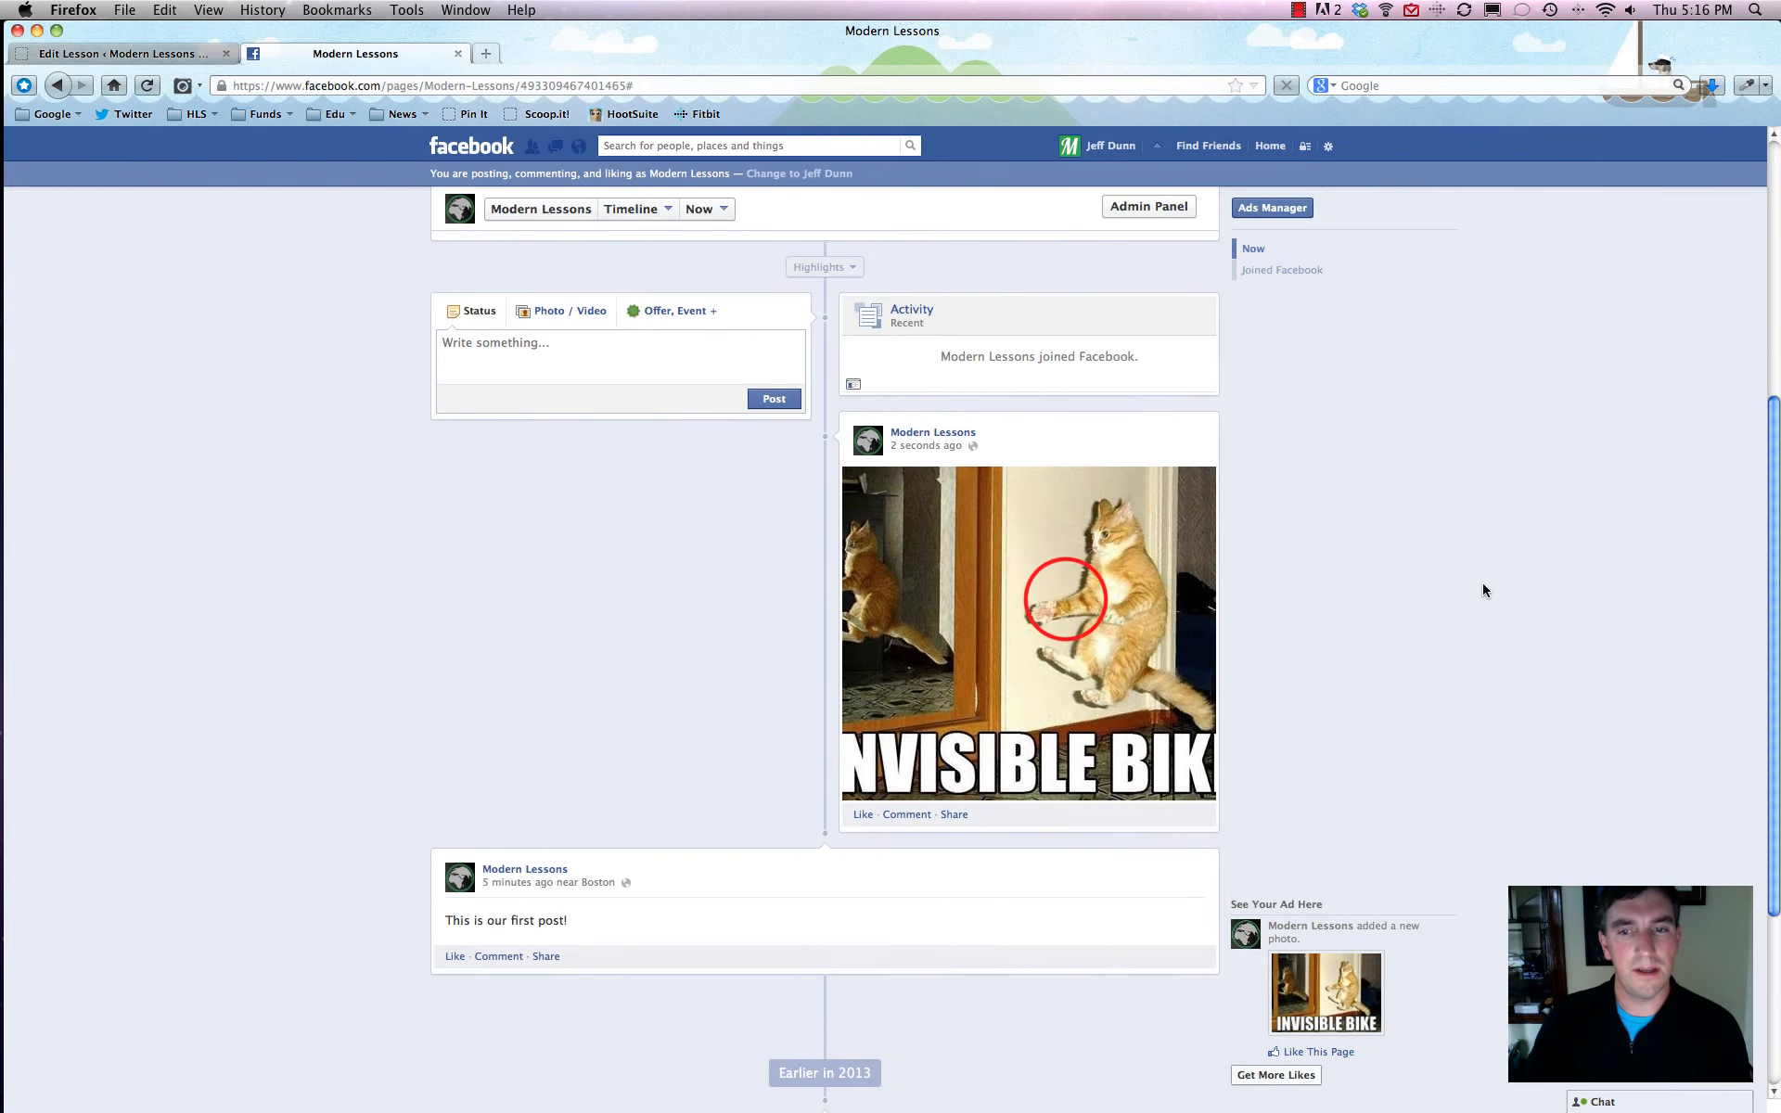
{"action": "left_click", "coordinate": [1061, 598]}
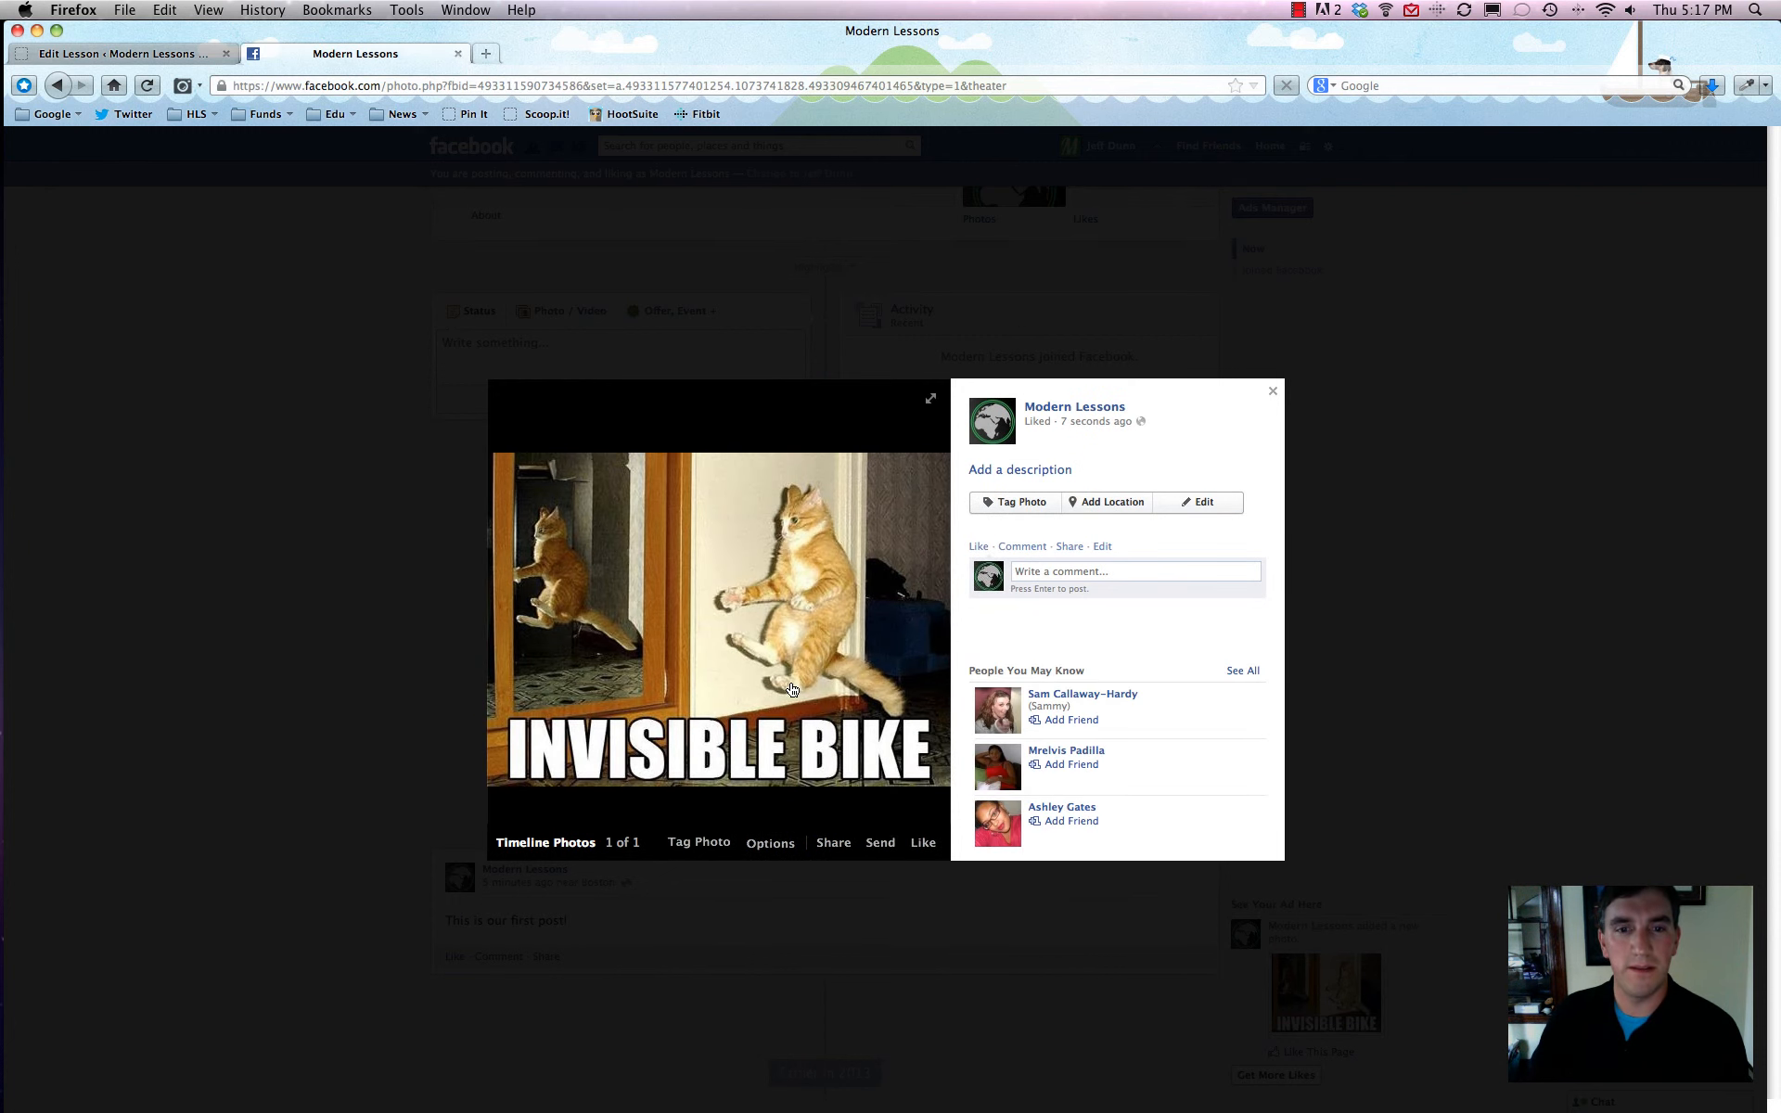
{"action": "left_click", "coordinate": [1083, 275]}
{"action": "scroll", "coordinate": [1073, 273], "scroll_direction": "down", "scroll_amount": 1}
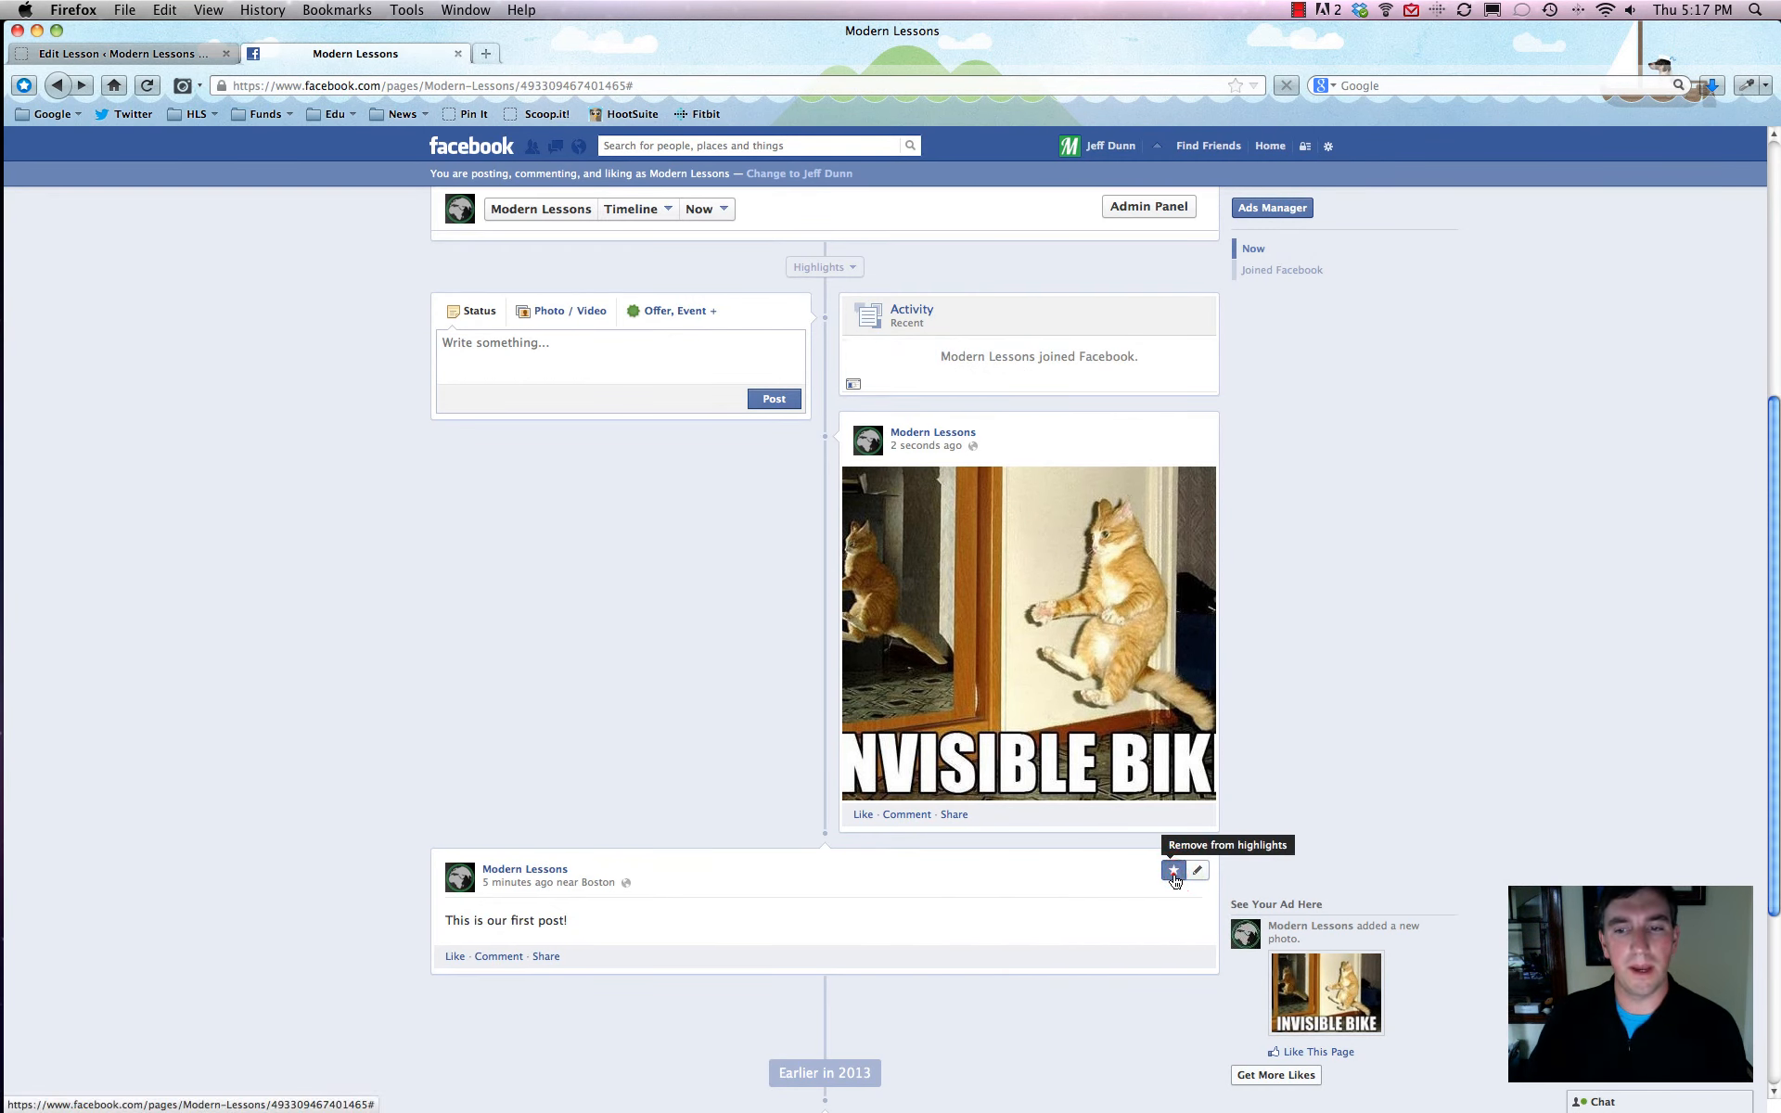
Step: Remove the "This is our first post!" post from highlights and highlight the cat photo post instead
{"action": "left_click", "coordinate": [1174, 869]}
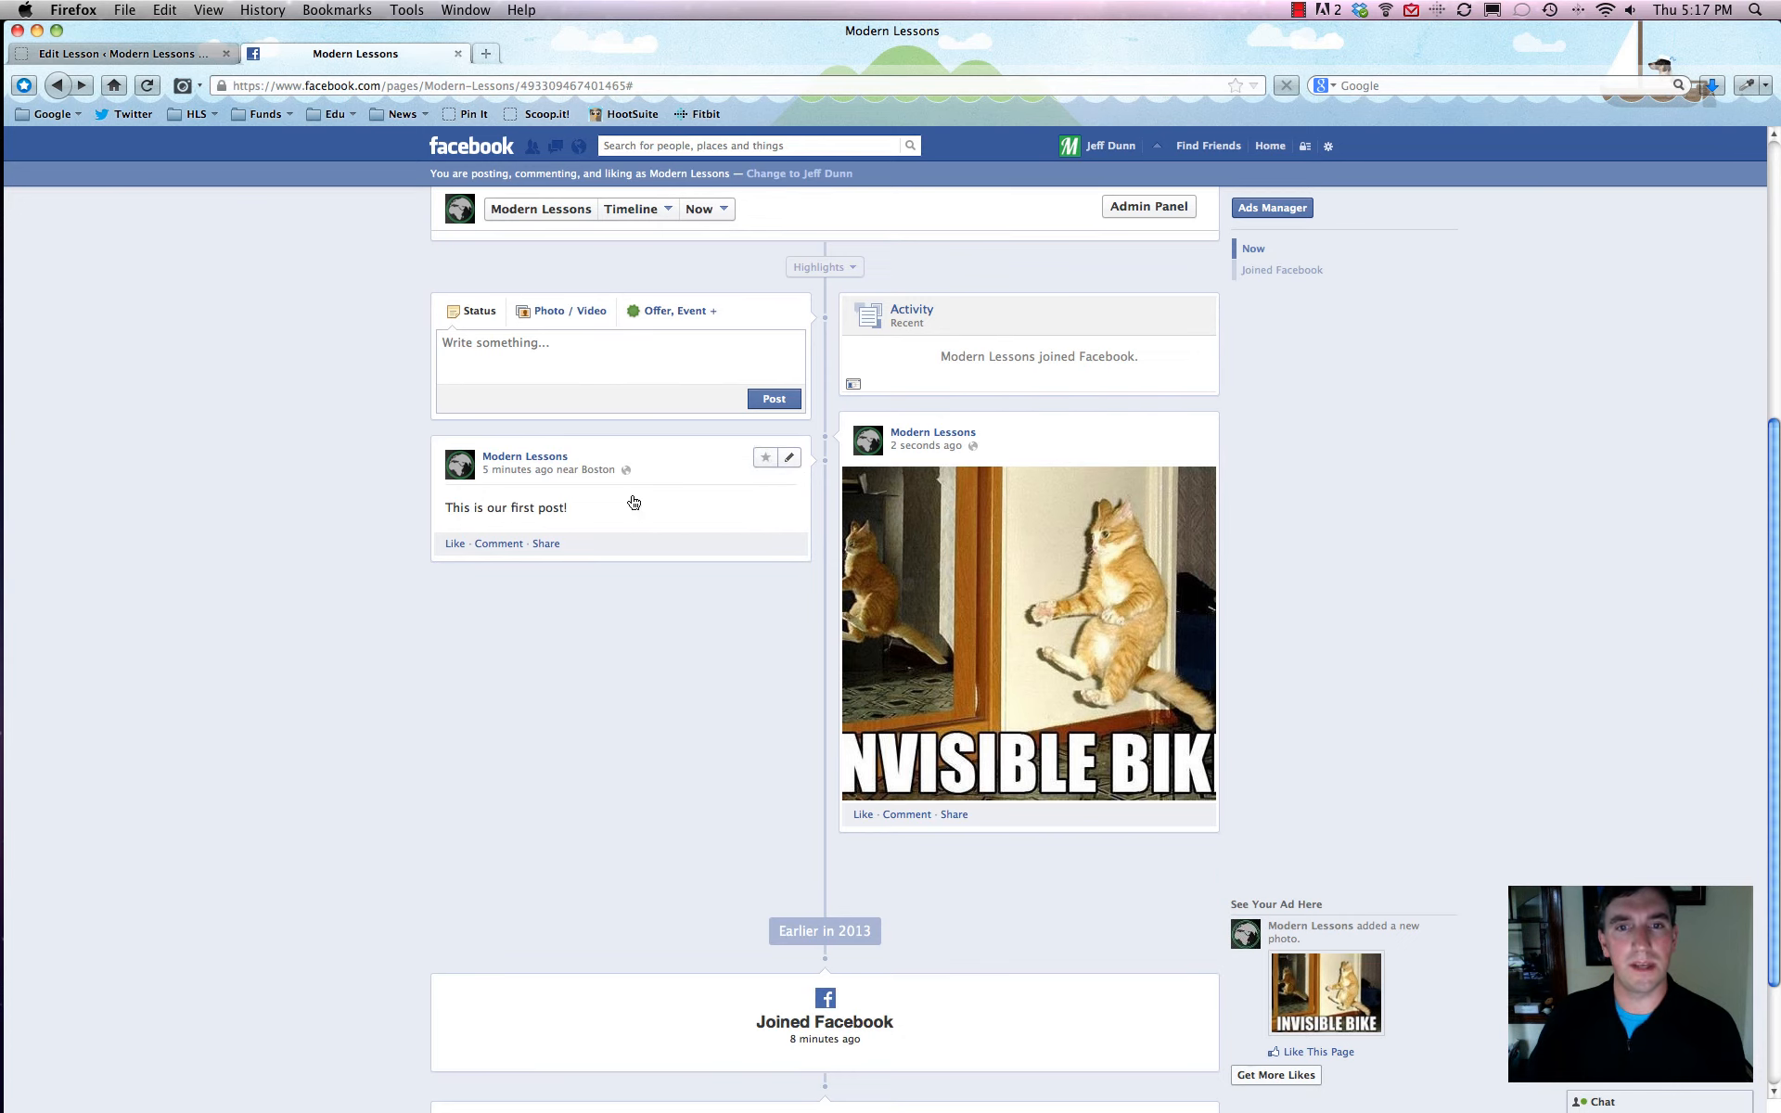
{"action": "left_click", "coordinate": [1174, 434]}
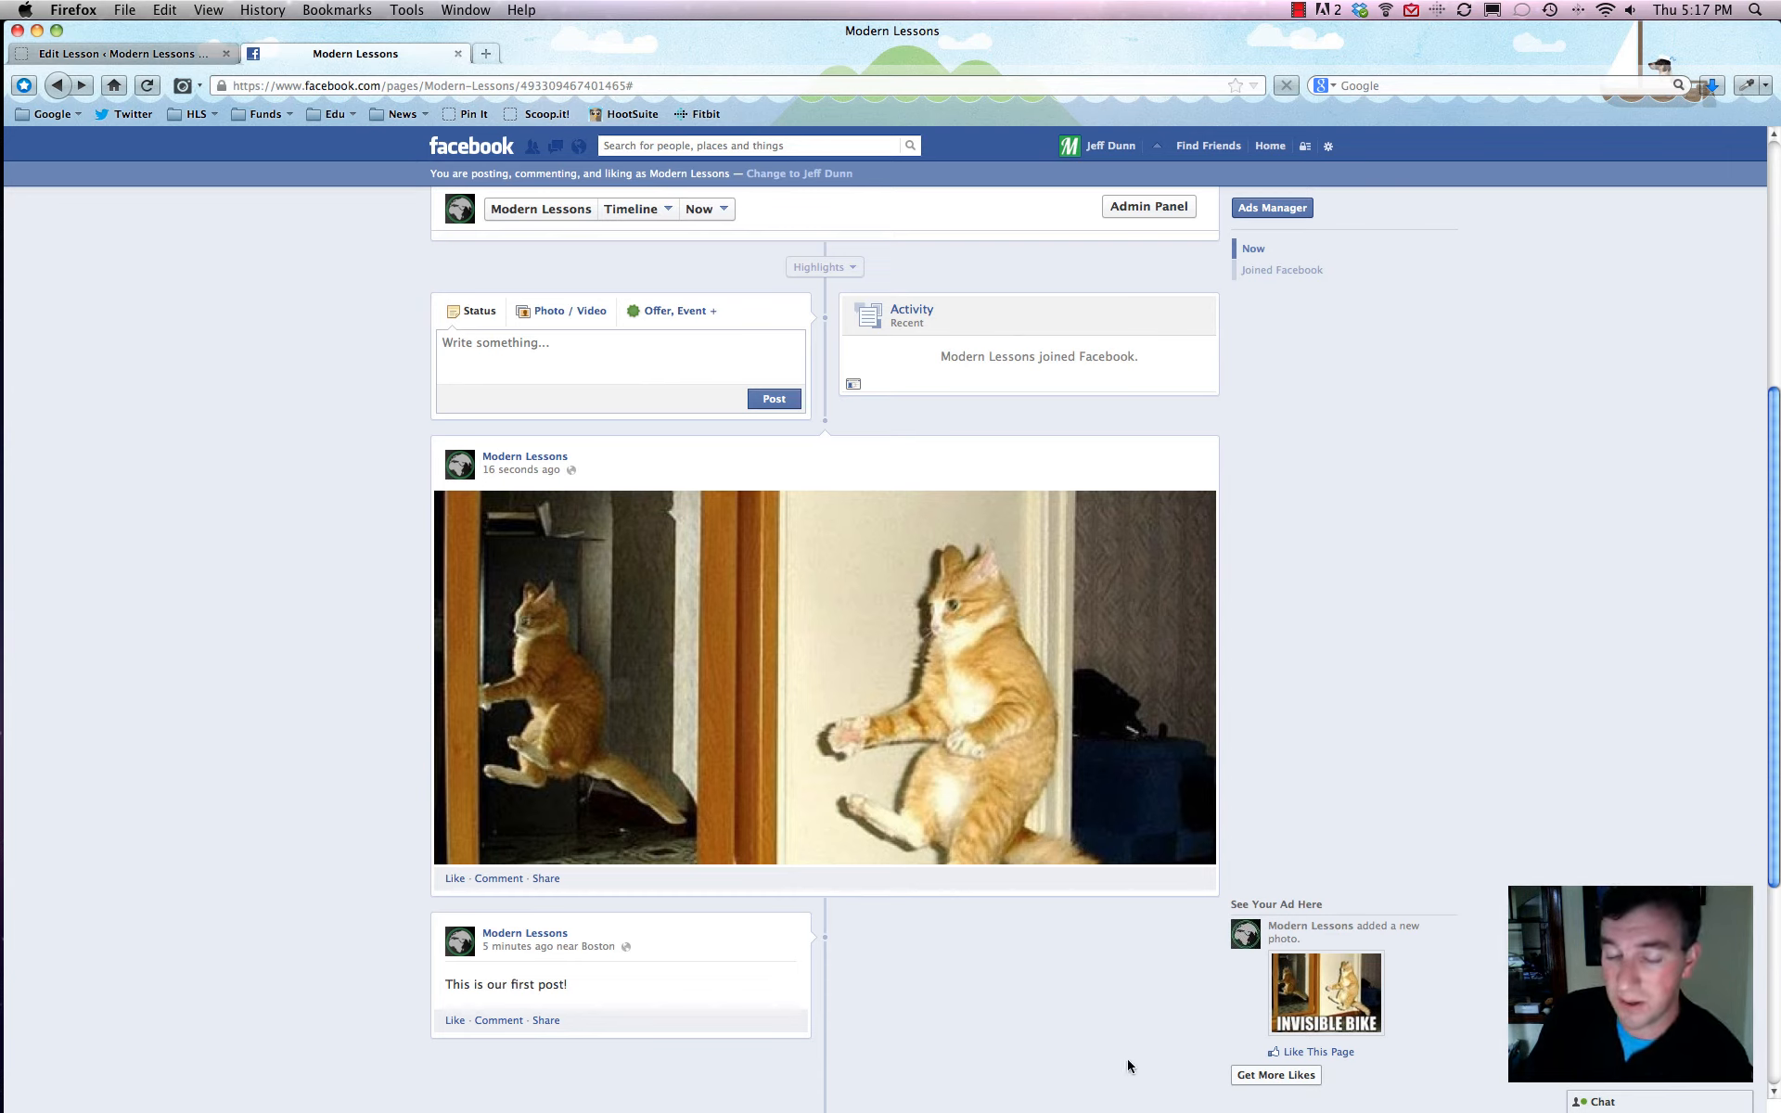
{"action": "left_click", "coordinate": [1327, 903]}
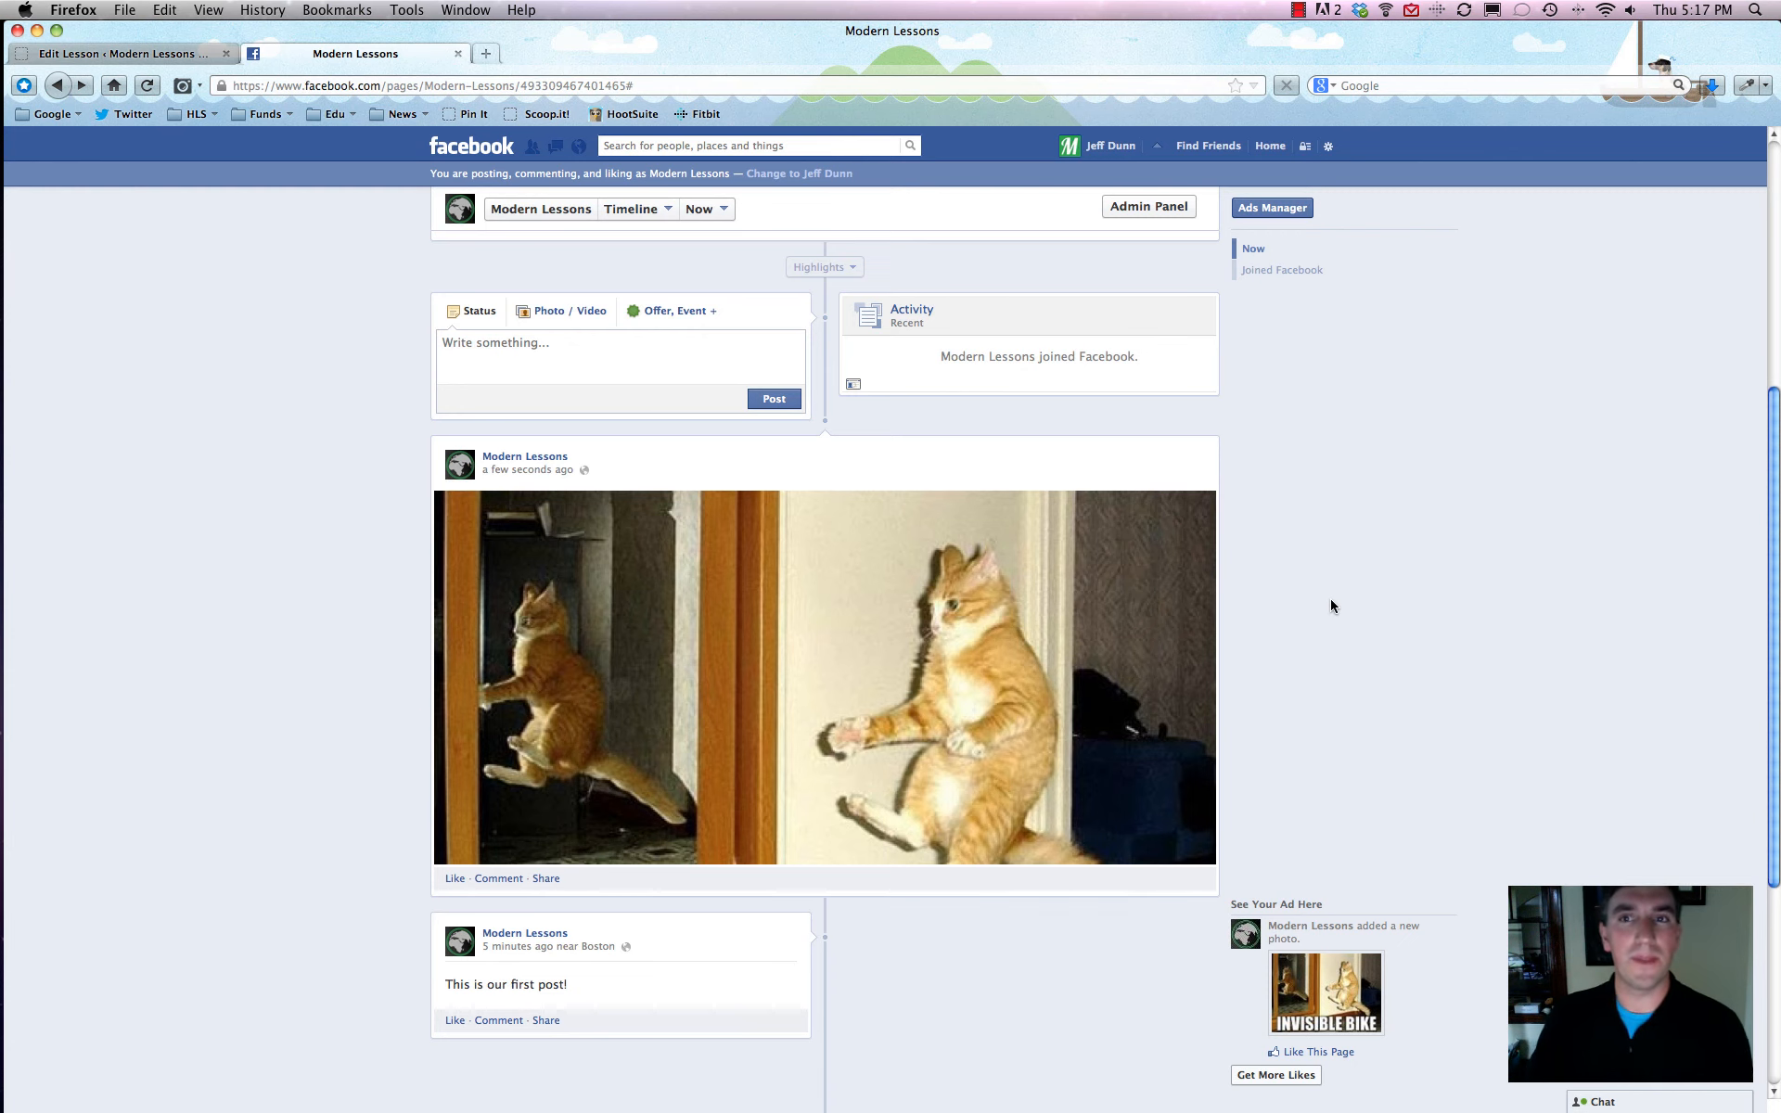
{"action": "scroll", "coordinate": [1335, 606], "scroll_direction": "up", "scroll_amount": 5}
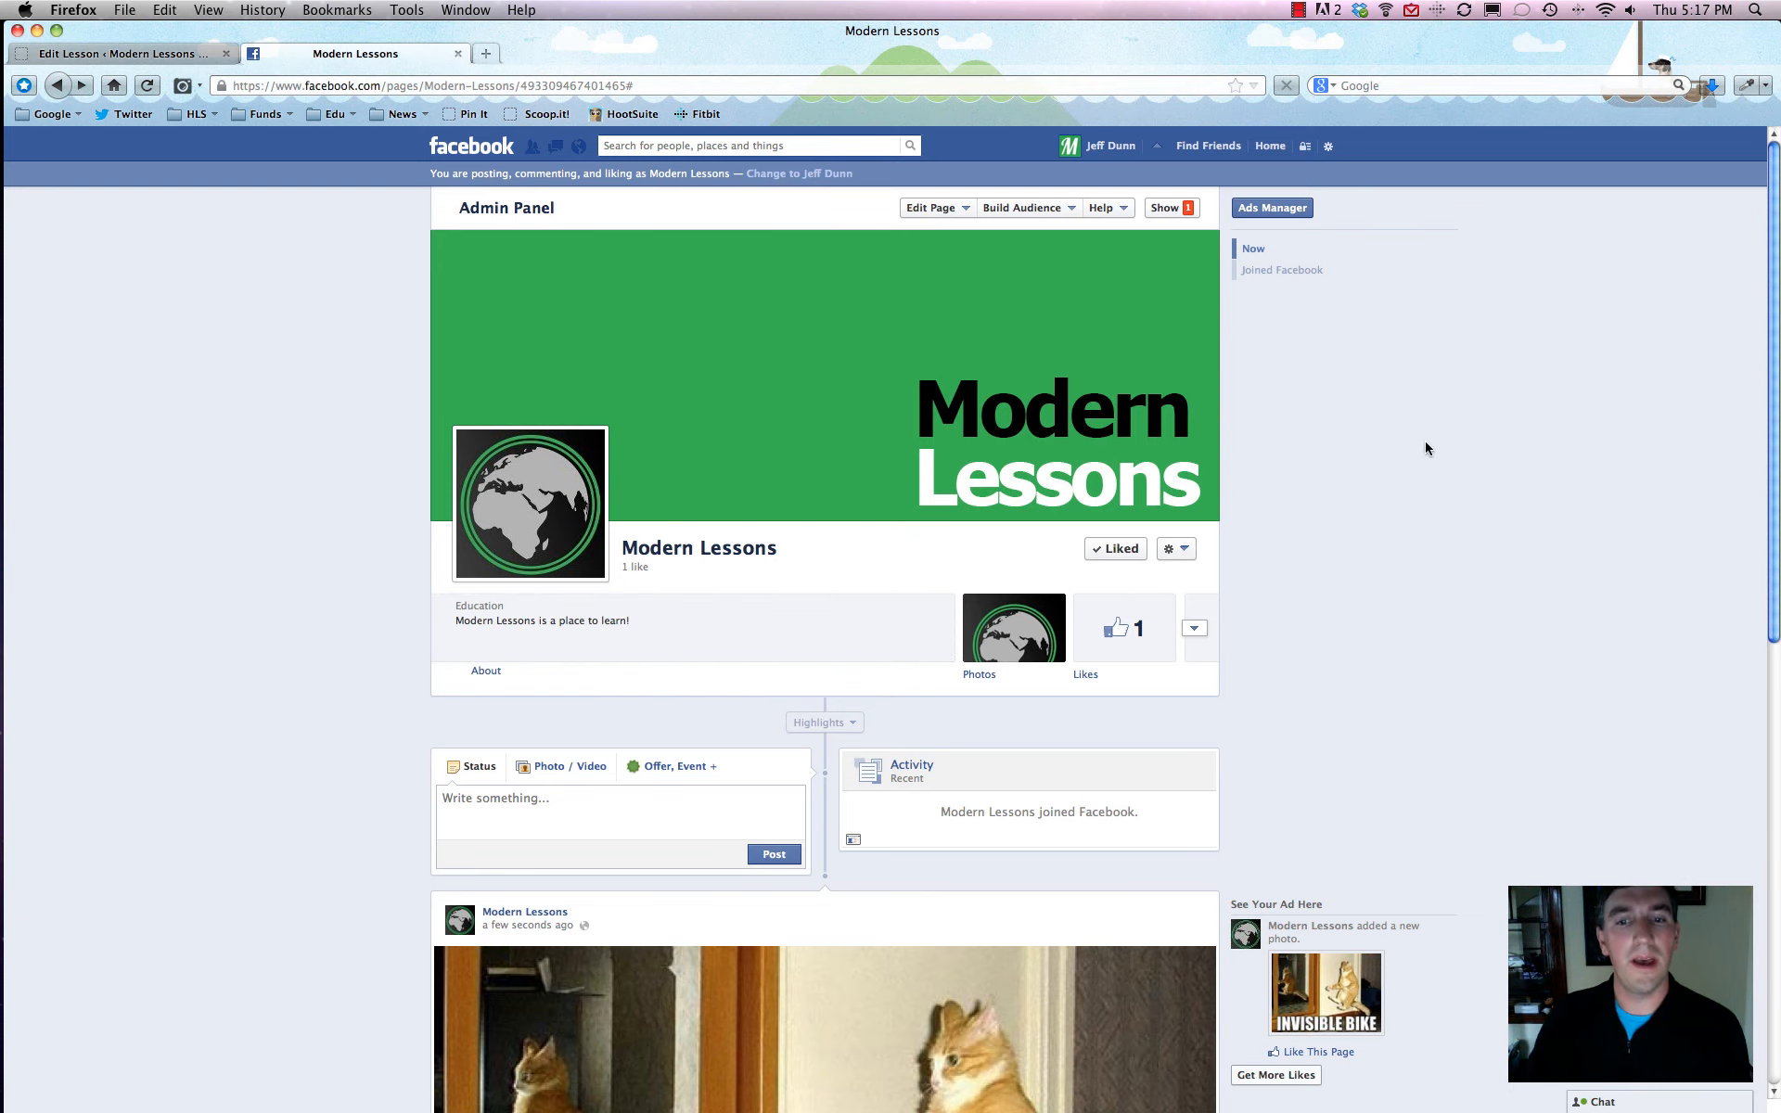
{"action": "scroll", "coordinate": [1426, 450], "scroll_direction": "down", "scroll_amount": 3}
{"action": "scroll", "coordinate": [1424, 445], "scroll_direction": "down", "scroll_amount": 3}
{"action": "scroll", "coordinate": [1425, 444], "scroll_direction": "up", "scroll_amount": 6}
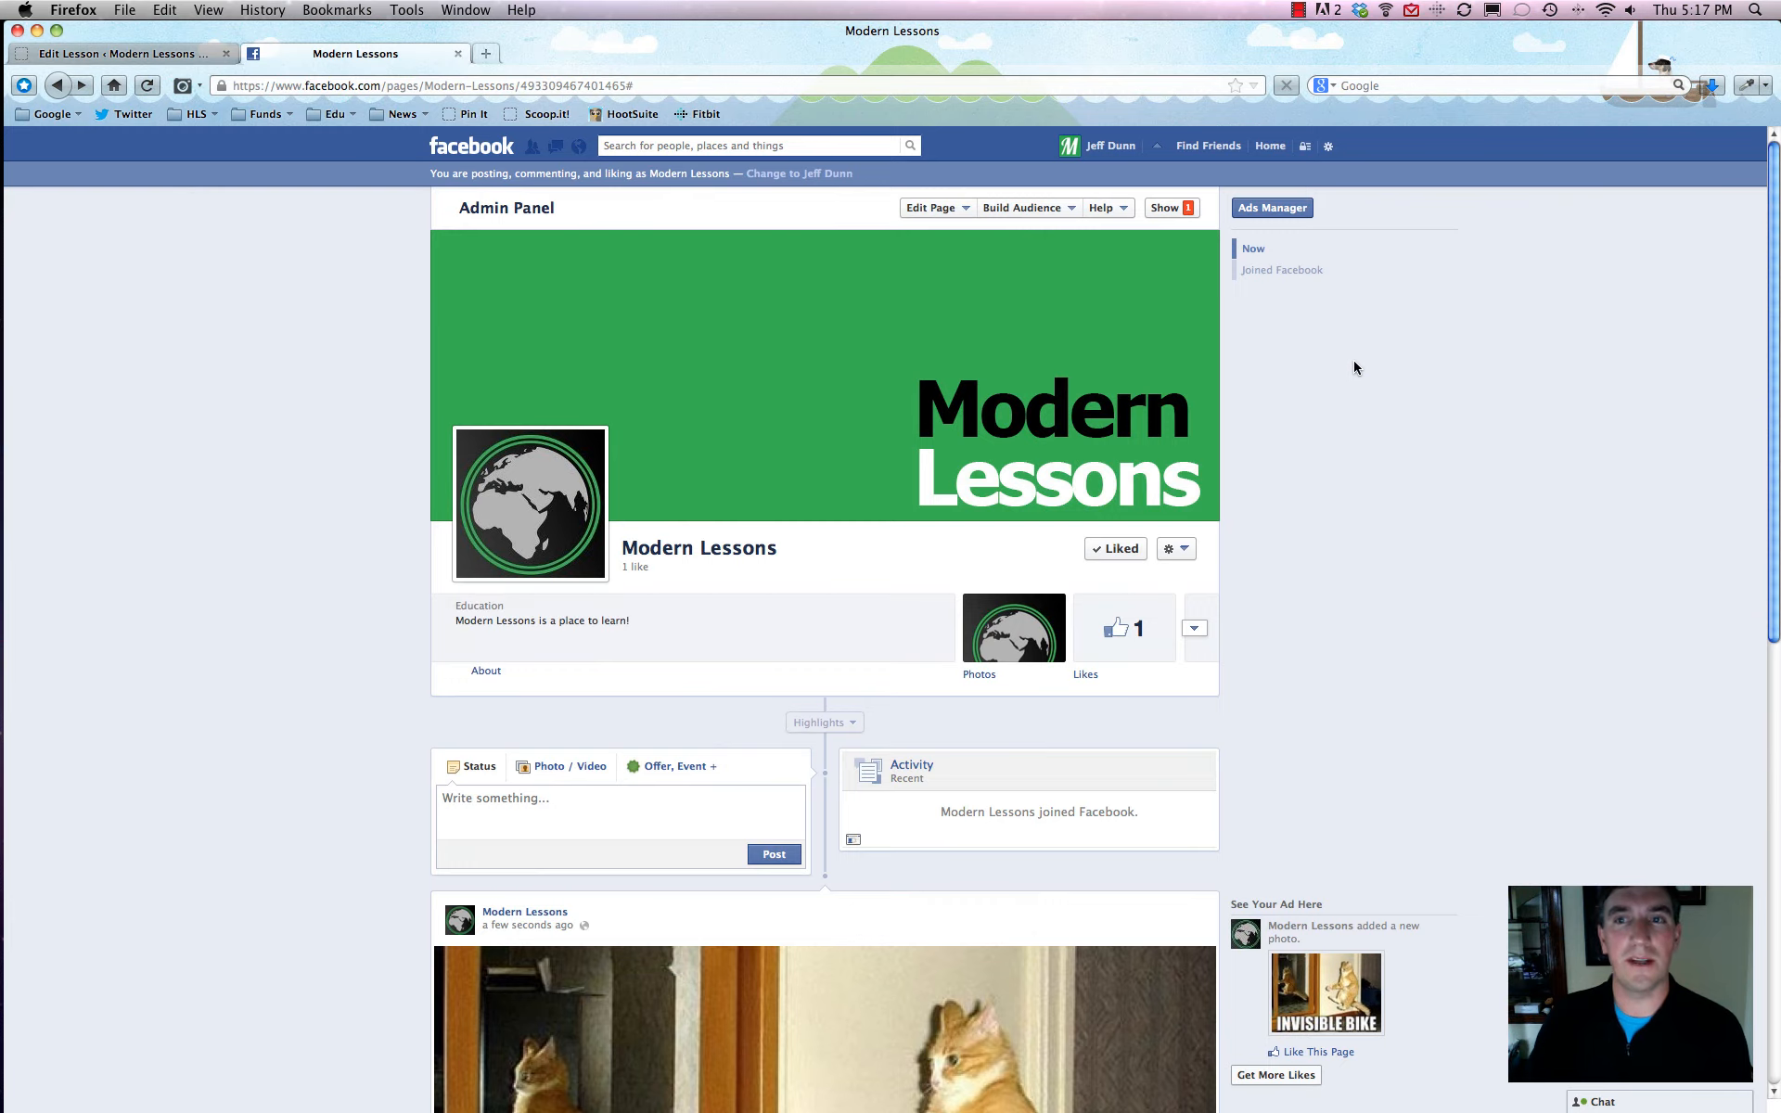
{"action": "left_click", "coordinate": [1300, 9]}
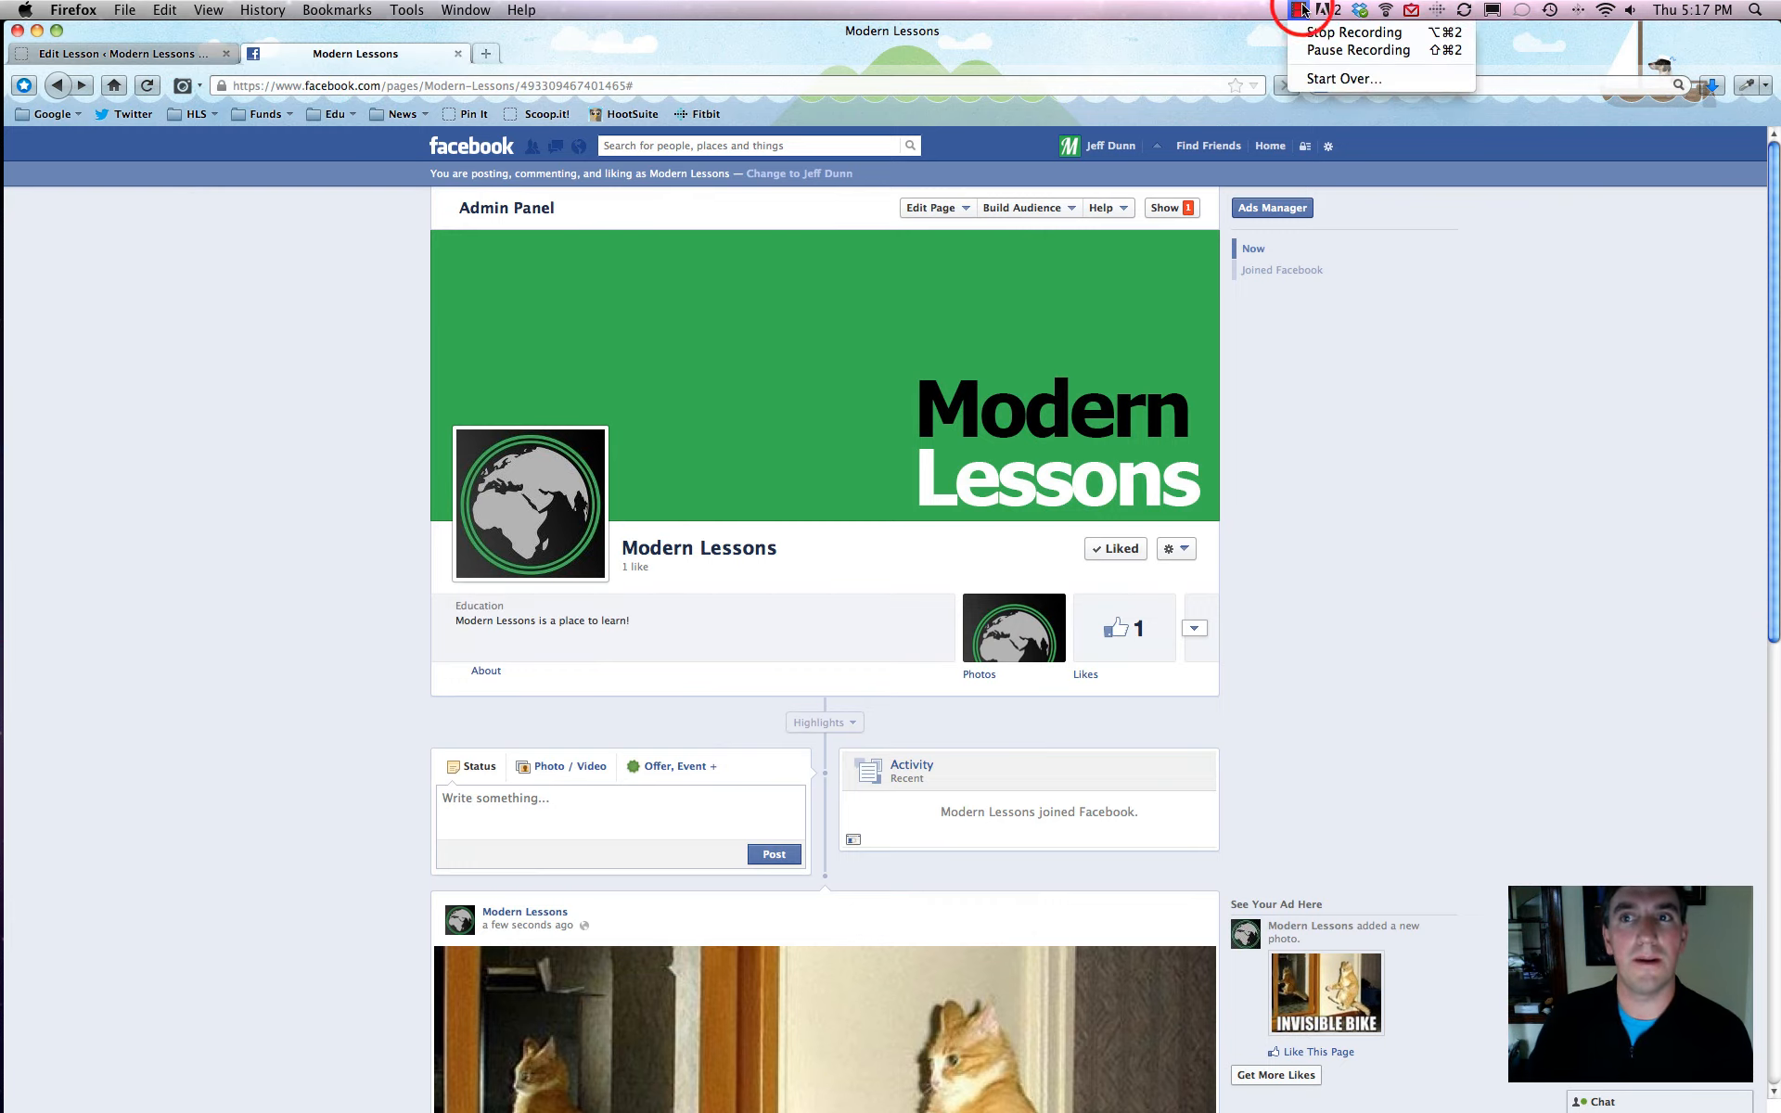
{"action": "left_click", "coordinate": [1354, 32]}
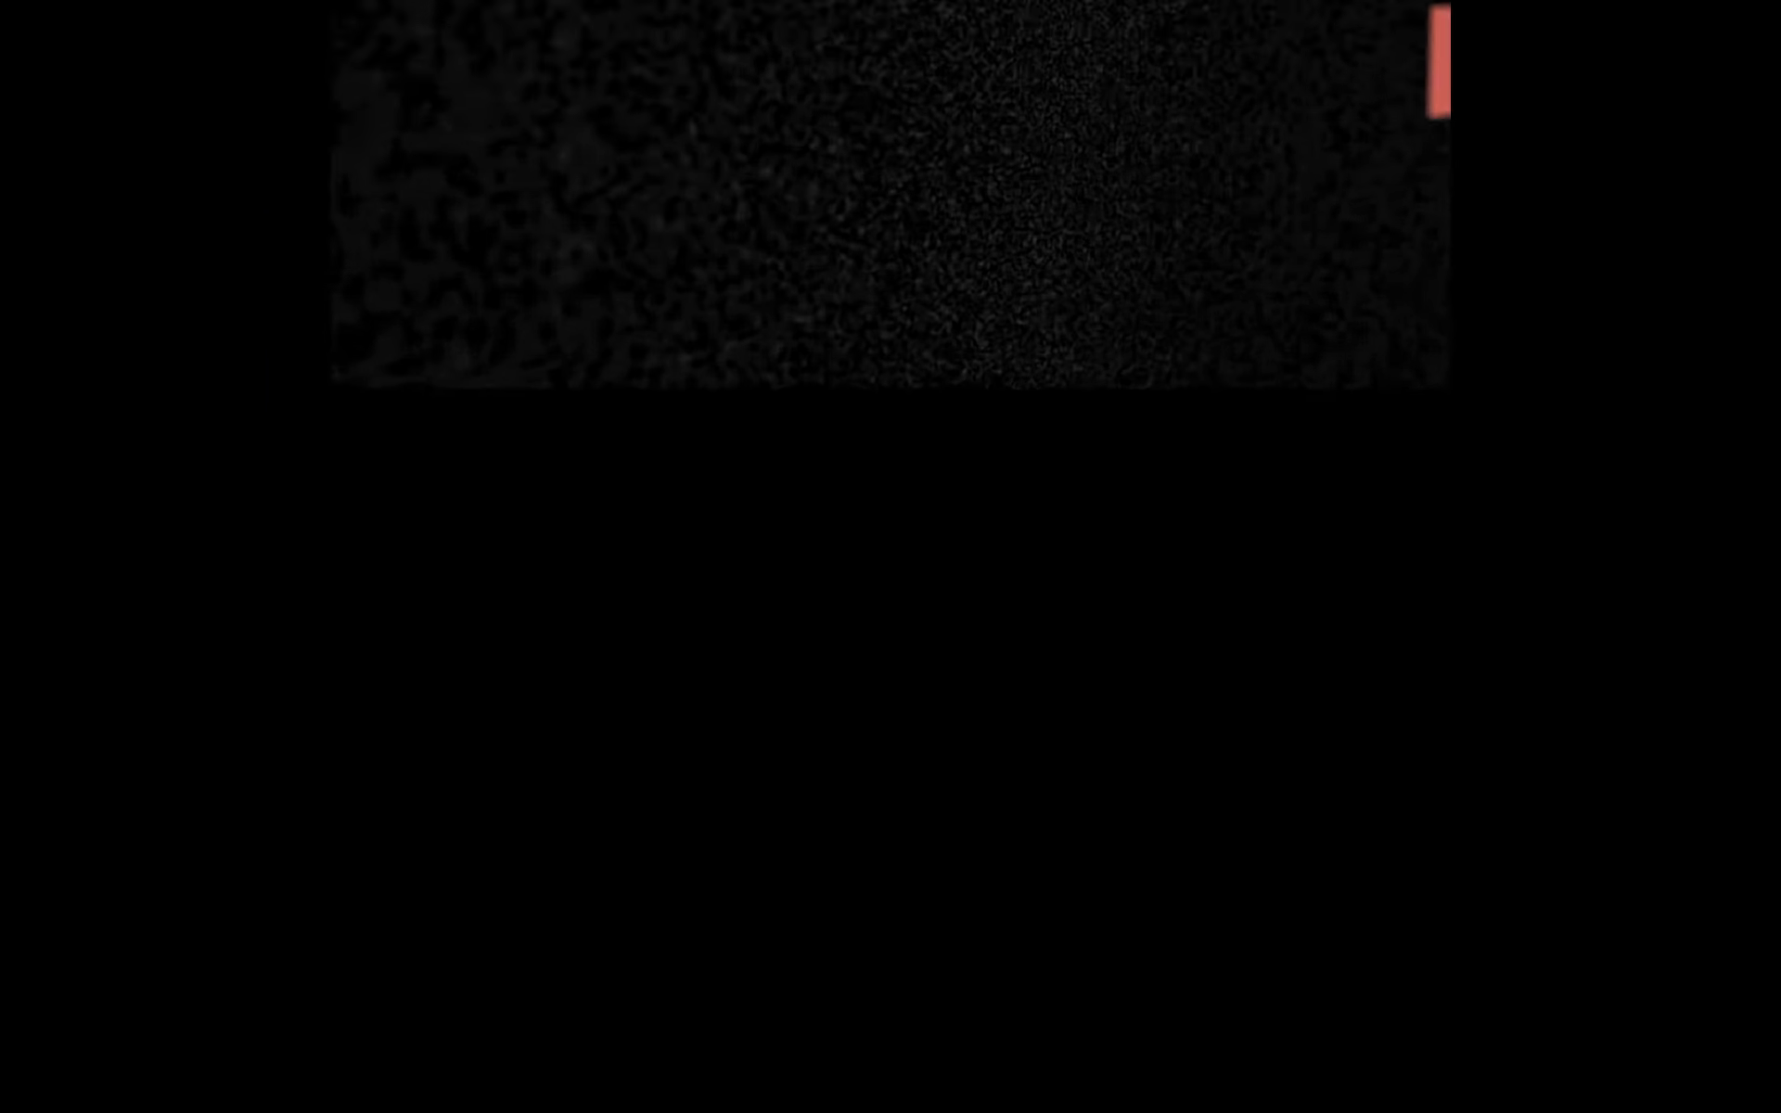